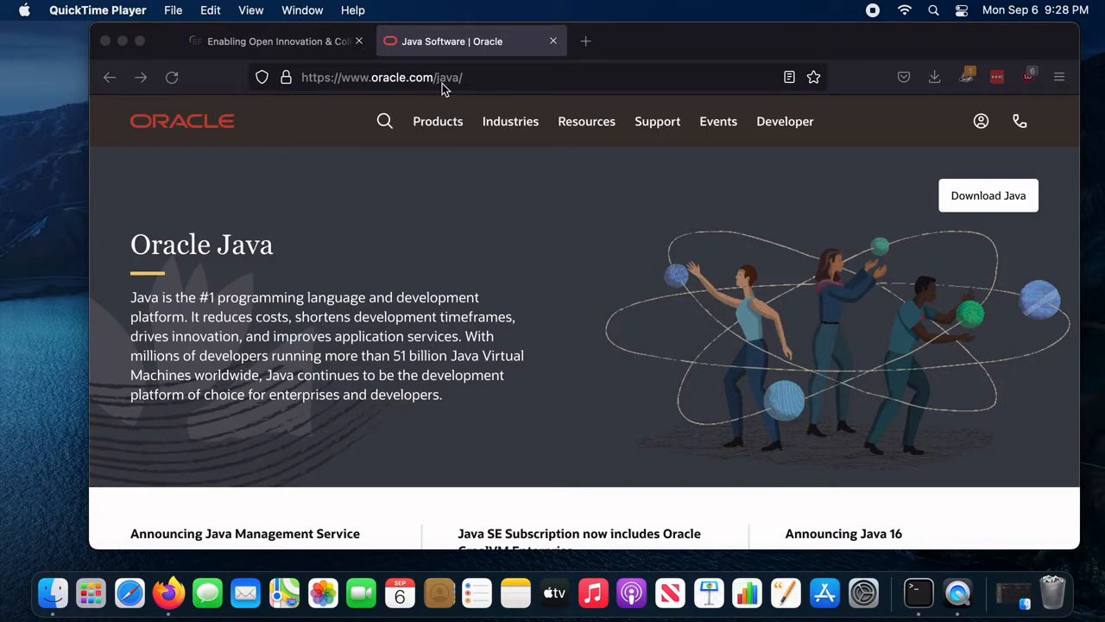
Open the JDK download page for Java SE 16 from Oracle's Java site and find the macOS Installer entry
left_click(996, 199)
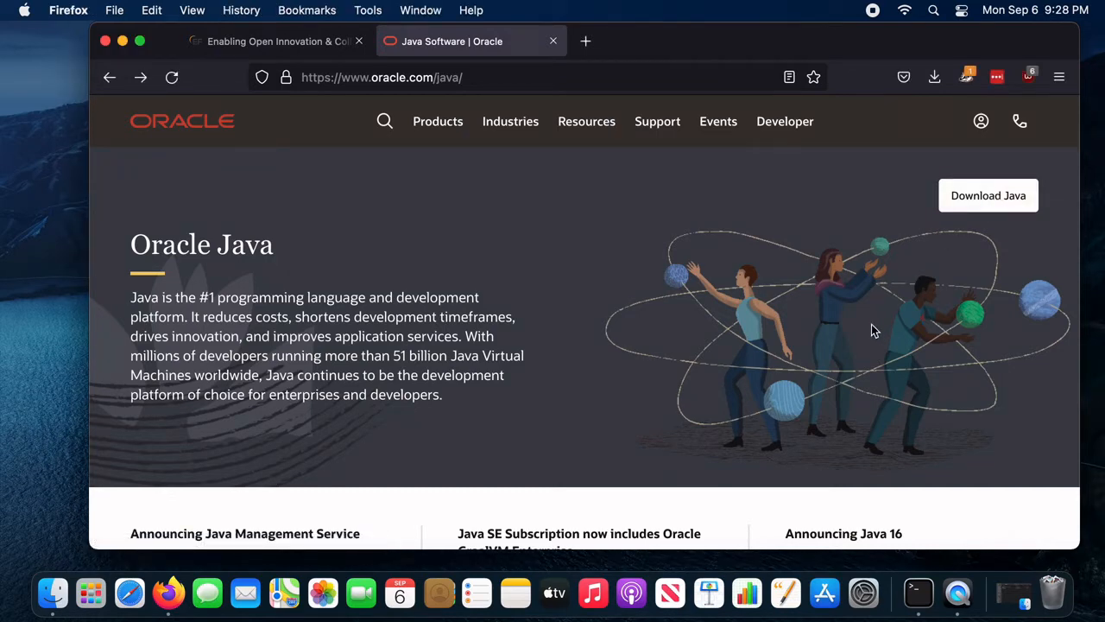
left_click(1008, 197)
scroll(691, 345, "down", 4)
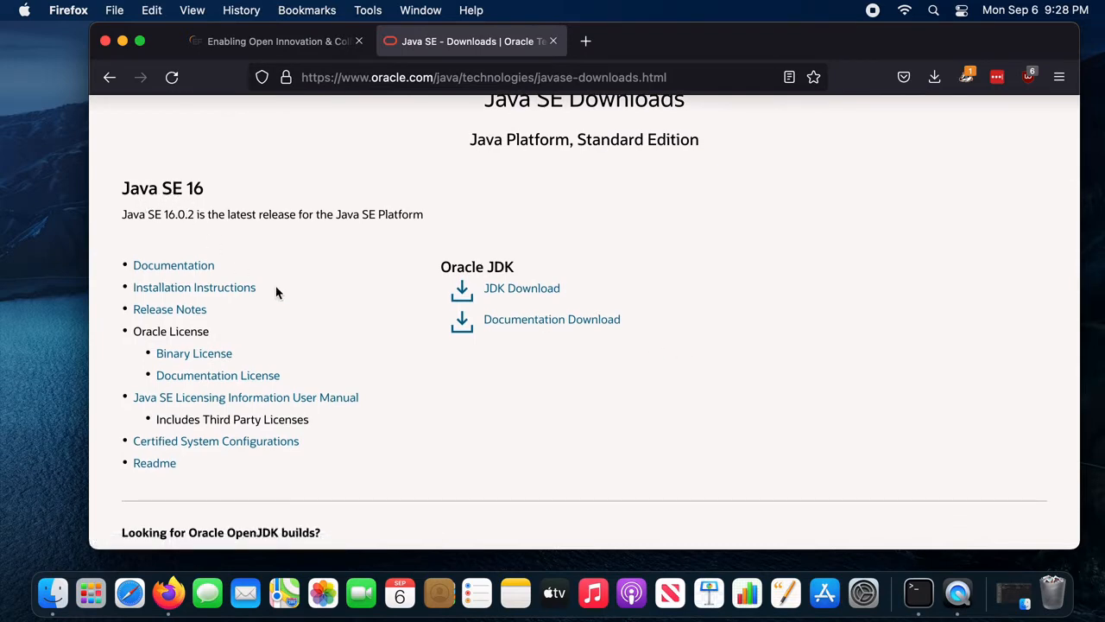
left_click(551, 297)
scroll(556, 337, "down", 10)
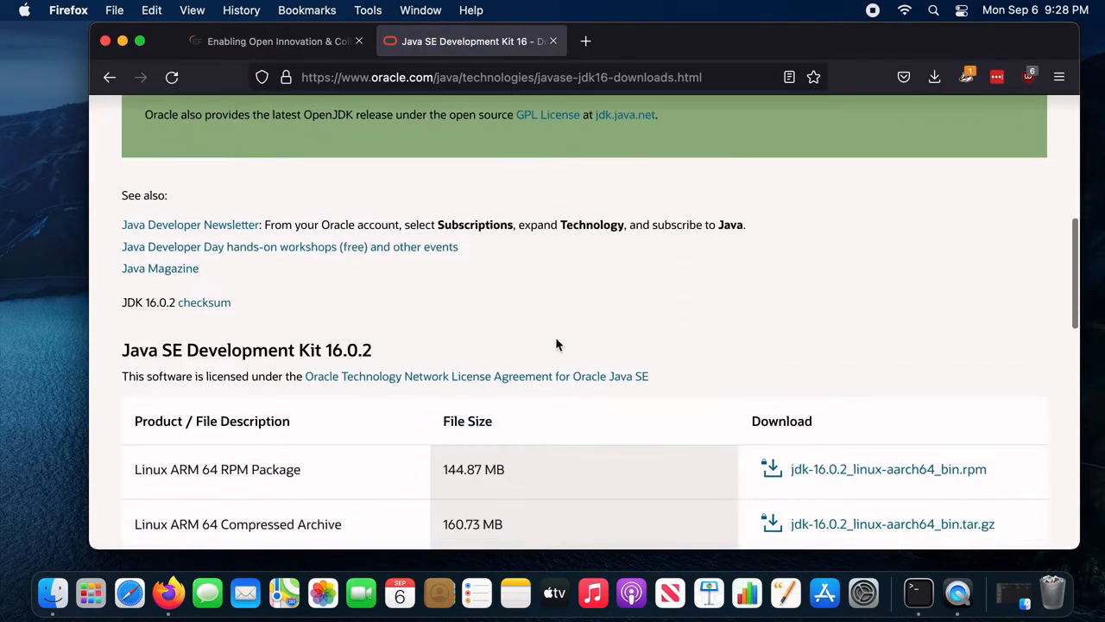
scroll(556, 344, "down", 8)
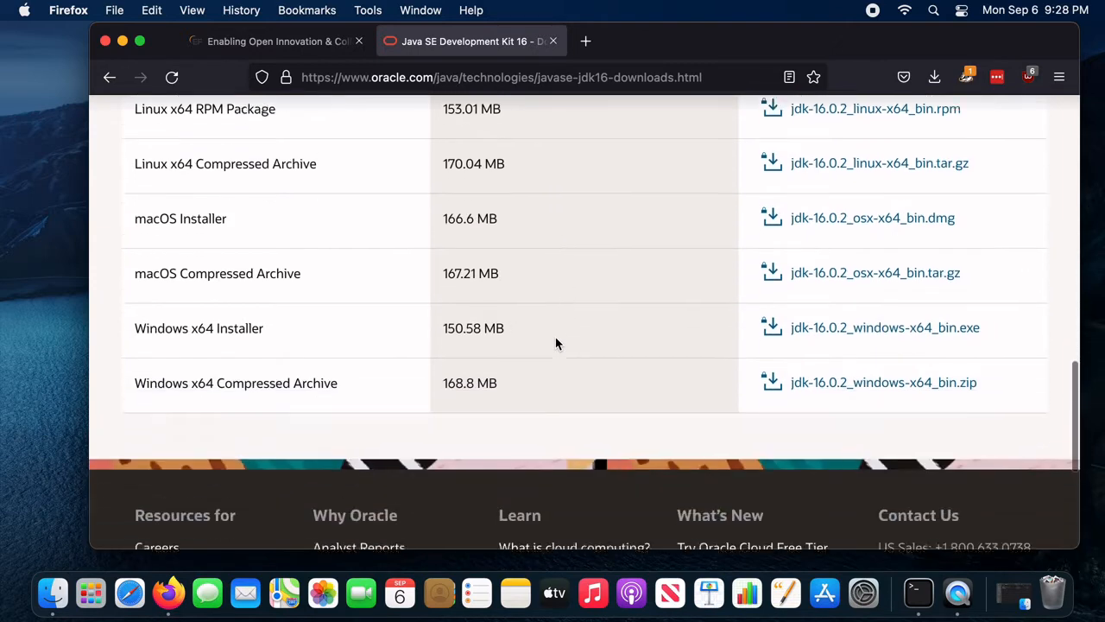
scroll(555, 344, "up", 1)
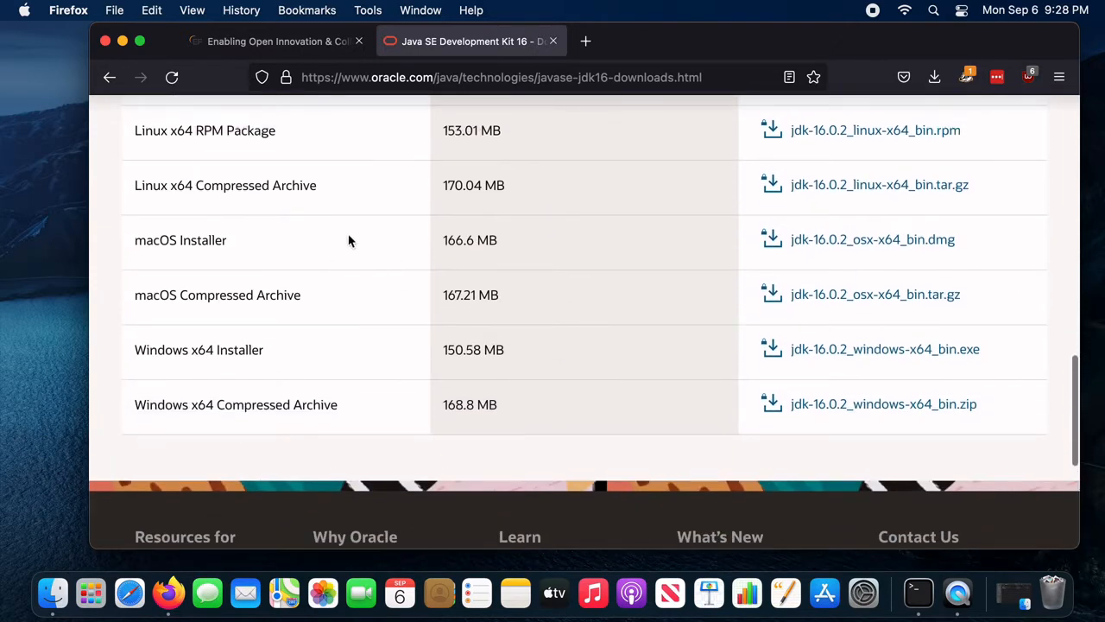
Request jdk-16.0.2_osx-x64_bin.dmg, accept the Oracle license agreement, and cancel the file save
left_click(834, 243)
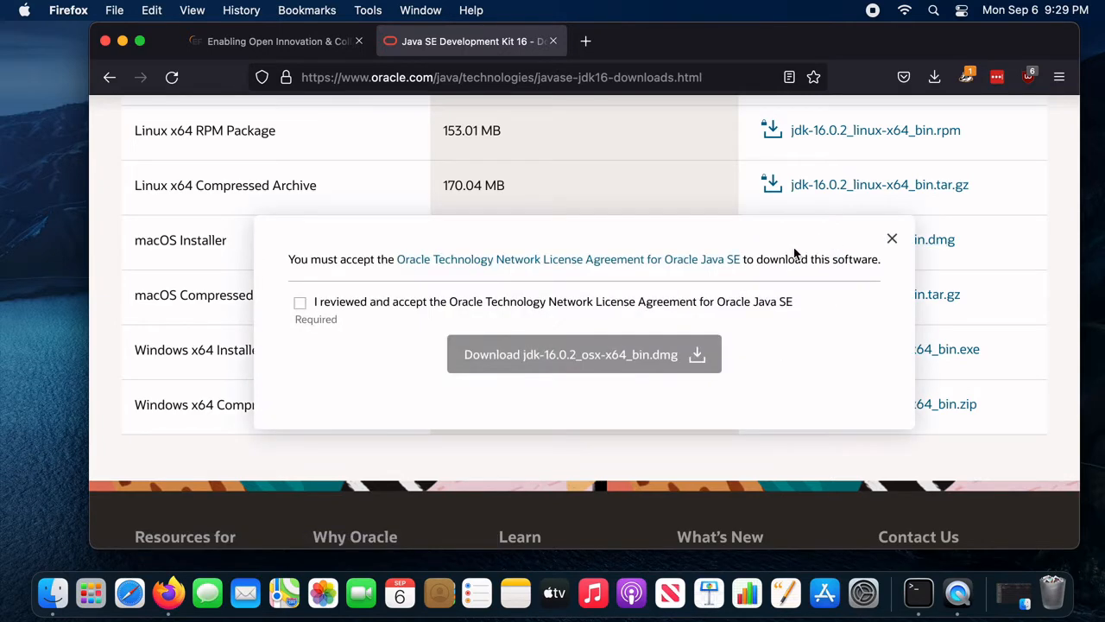
left_click(298, 304)
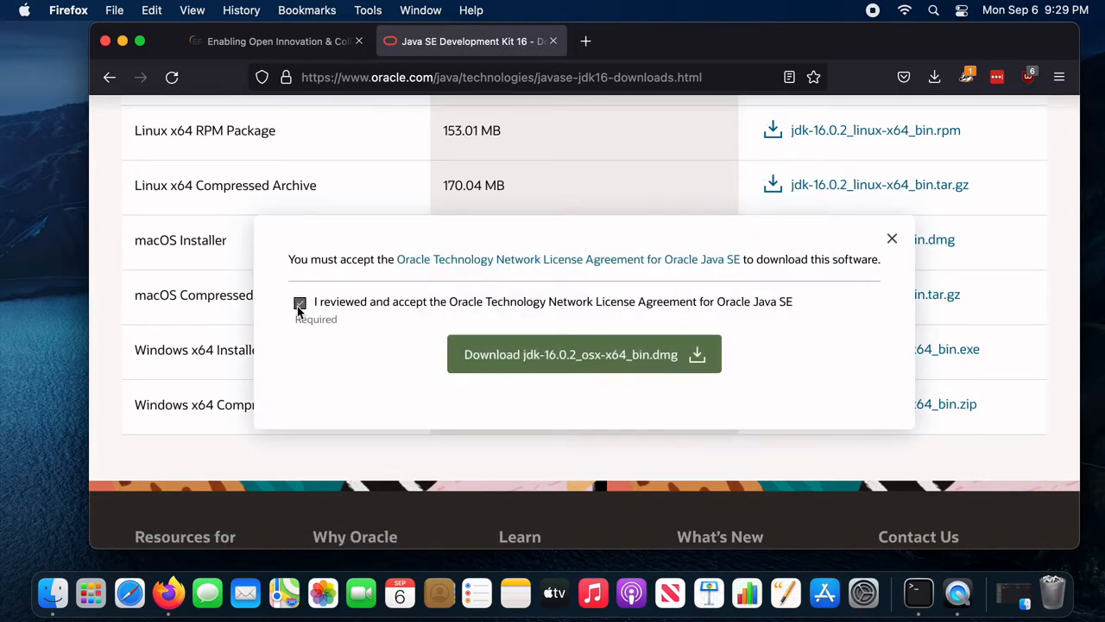
left_click(516, 361)
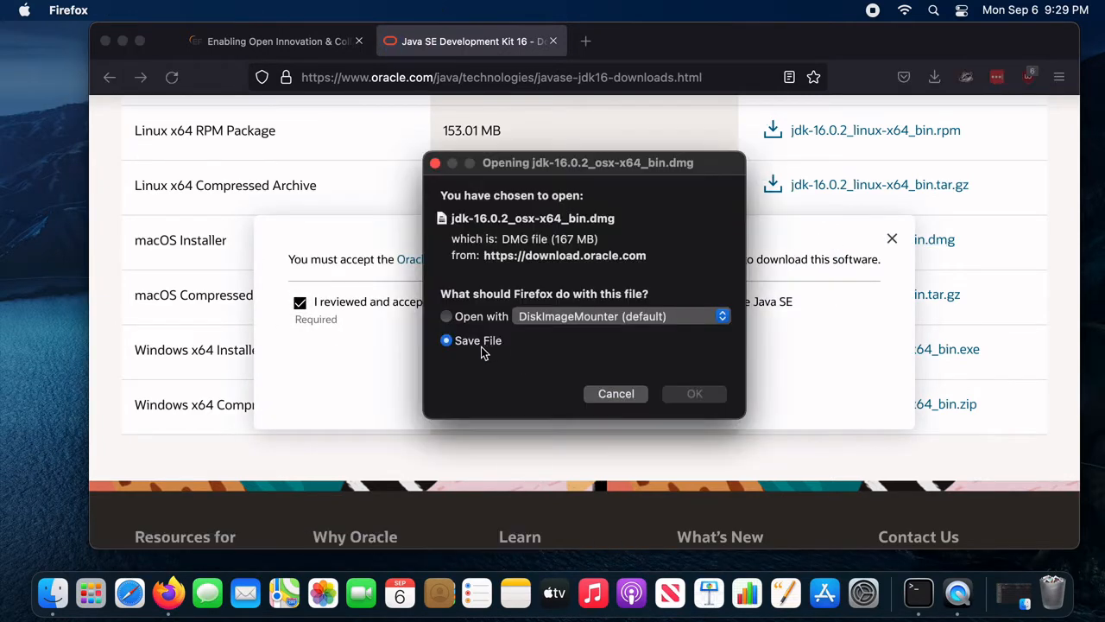
left_click(627, 396)
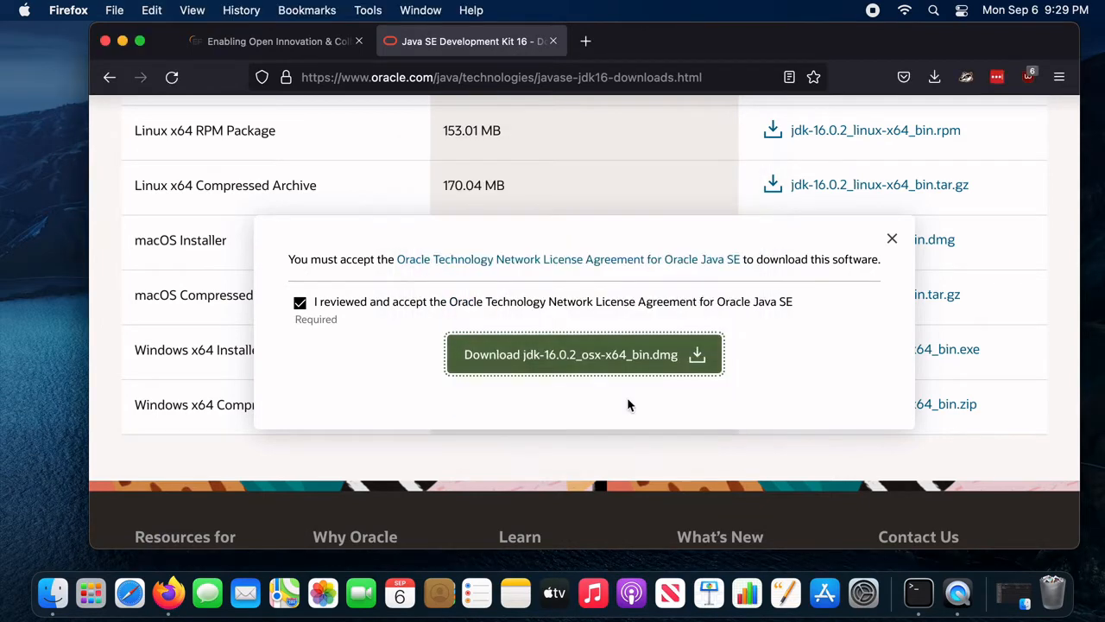
left_click(891, 240)
In Finder, open jdk-16.0.2_osx-x64_bin.dmg from the Downloads folder and launch the JDK 16.0.2.pkg installer
left_click(56, 594)
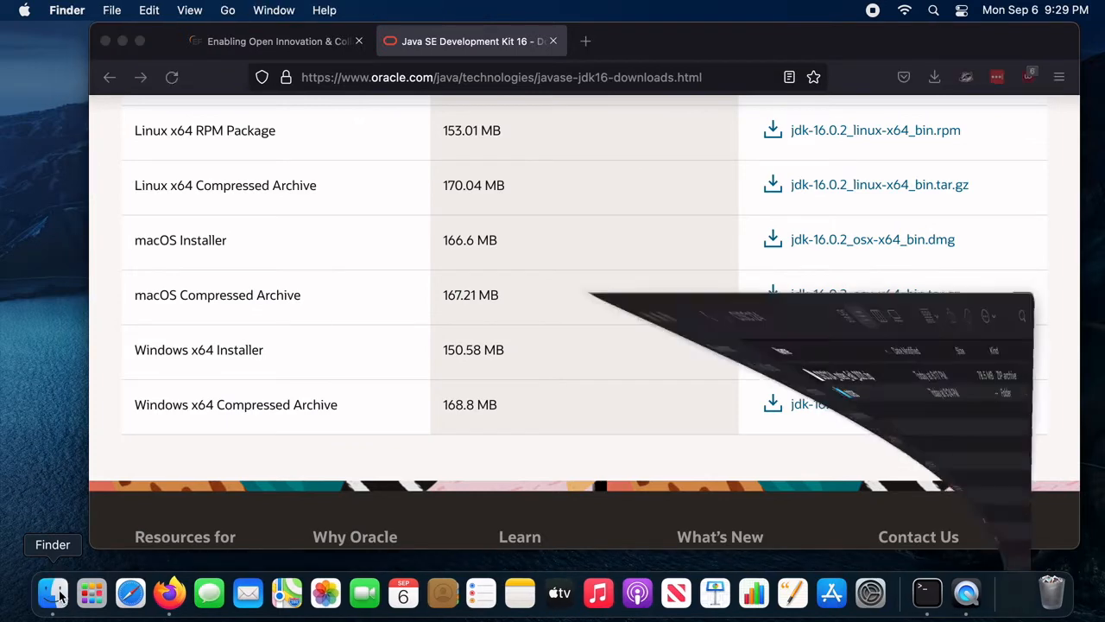
left_click(304, 237)
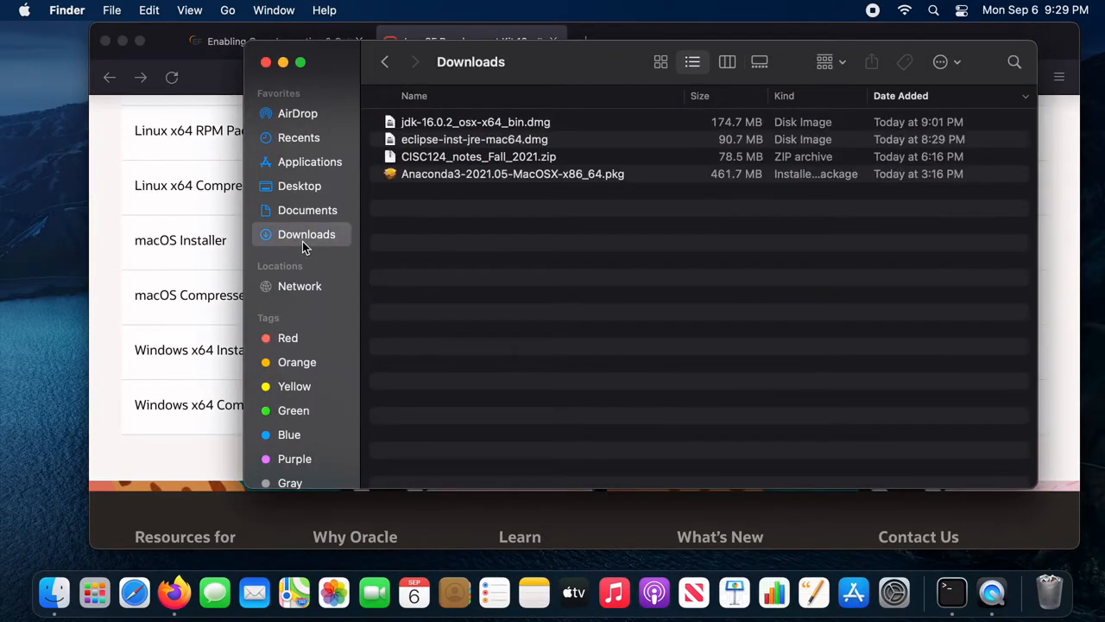
left_click(501, 126)
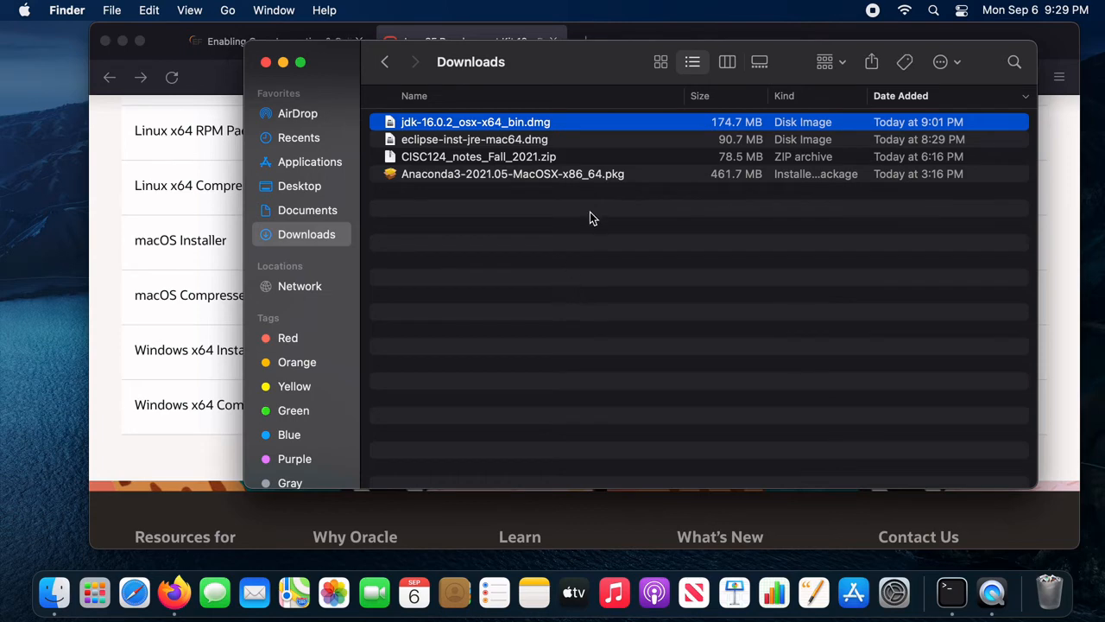
key("super+o")
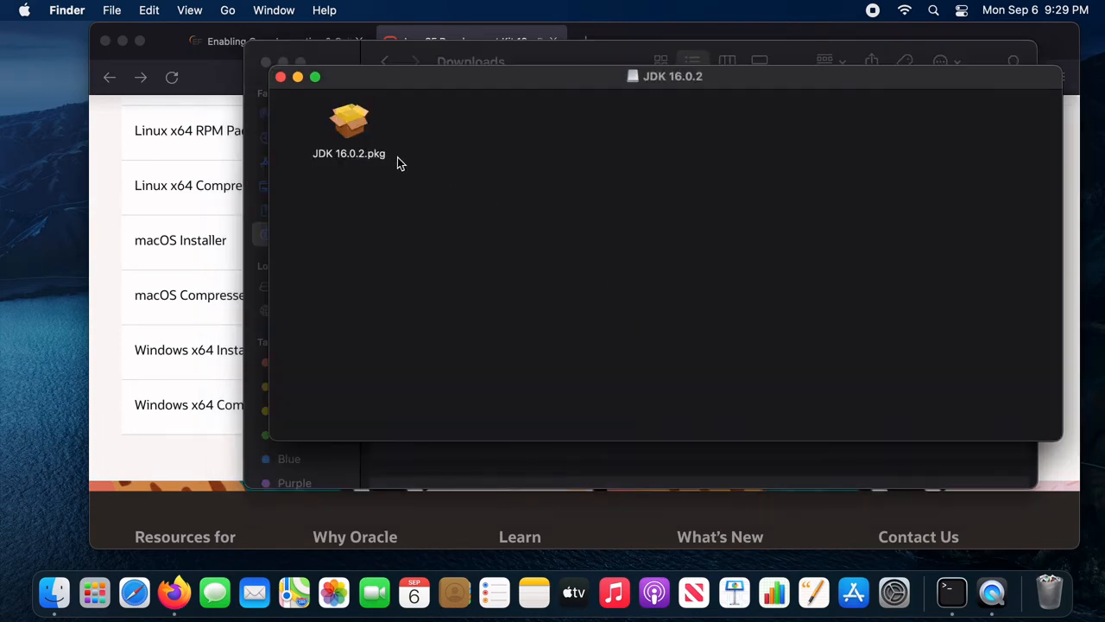
double_click(358, 131)
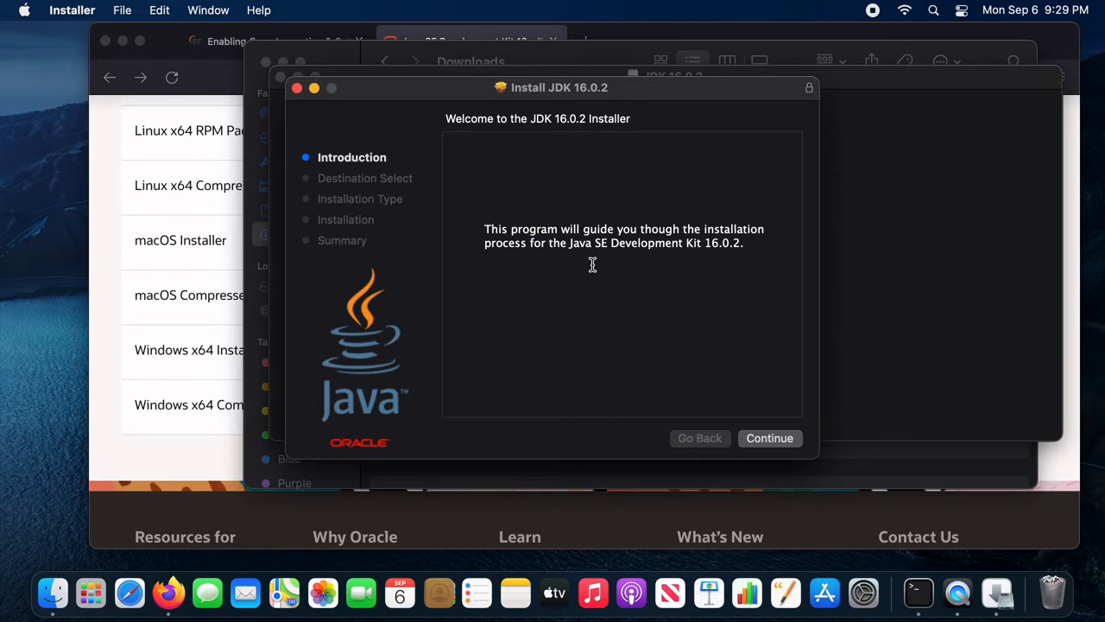
Run the standard JDK 16.0.2 installation on Macintosh HD, authorizing it with the account password
left_click(784, 441)
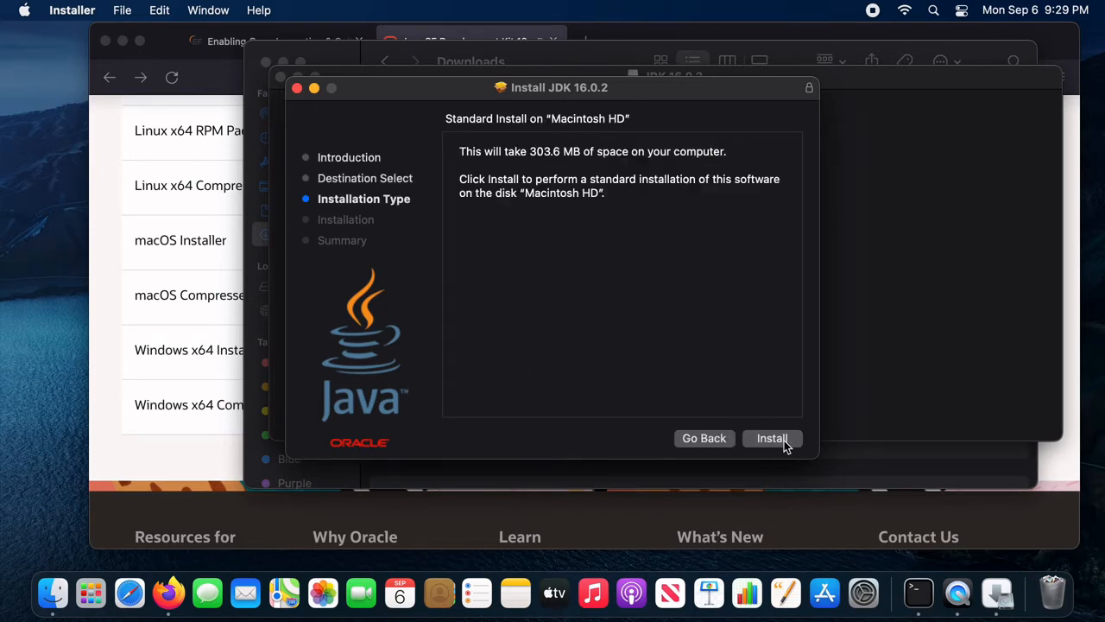
left_click(774, 439)
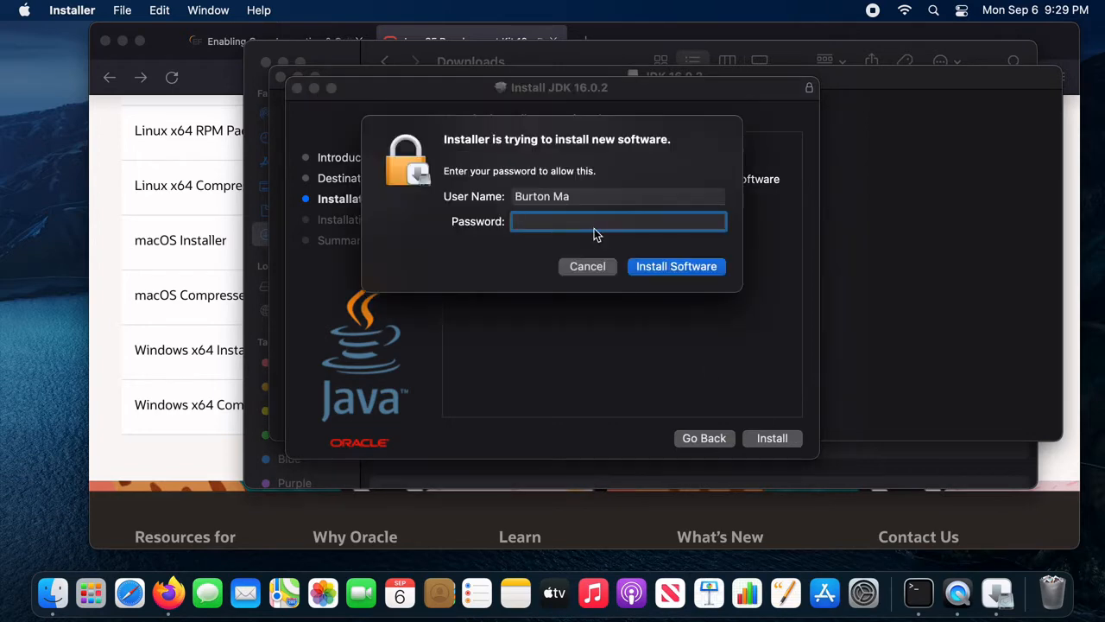
type("********")
key("Return")
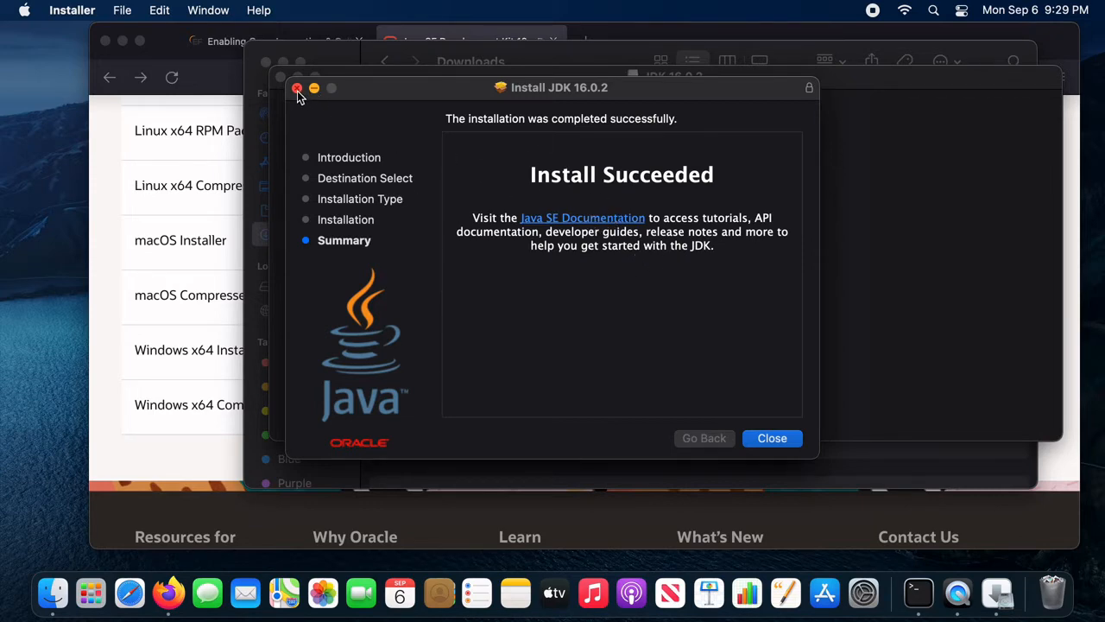
Close the JDK installer, keep its package instead of trashing it, and close the disk image window
left_click(775, 439)
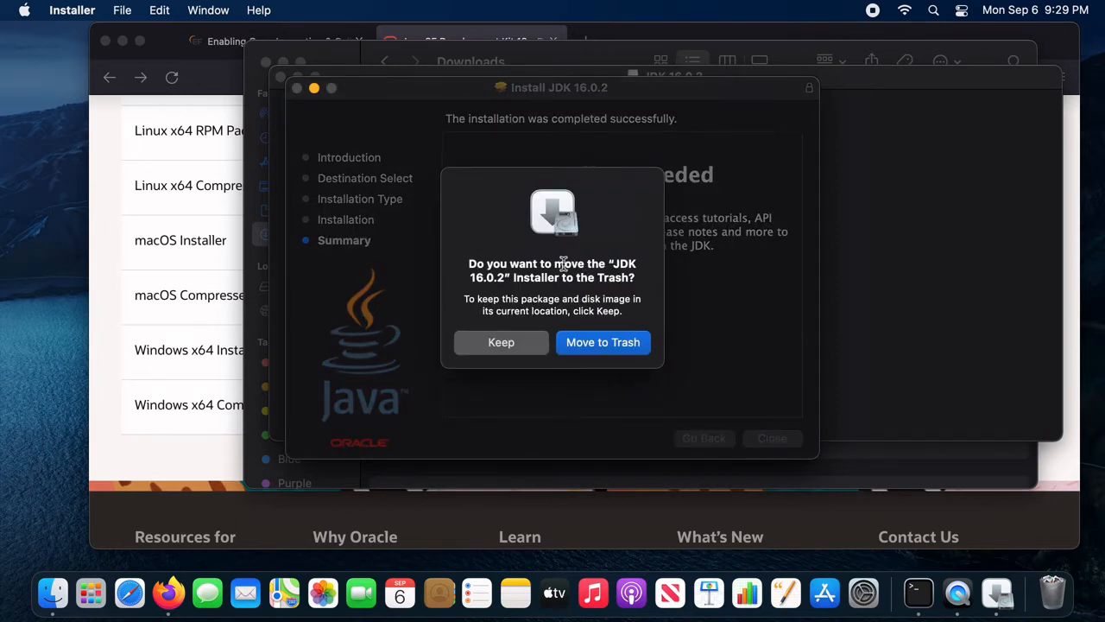
left_click(500, 343)
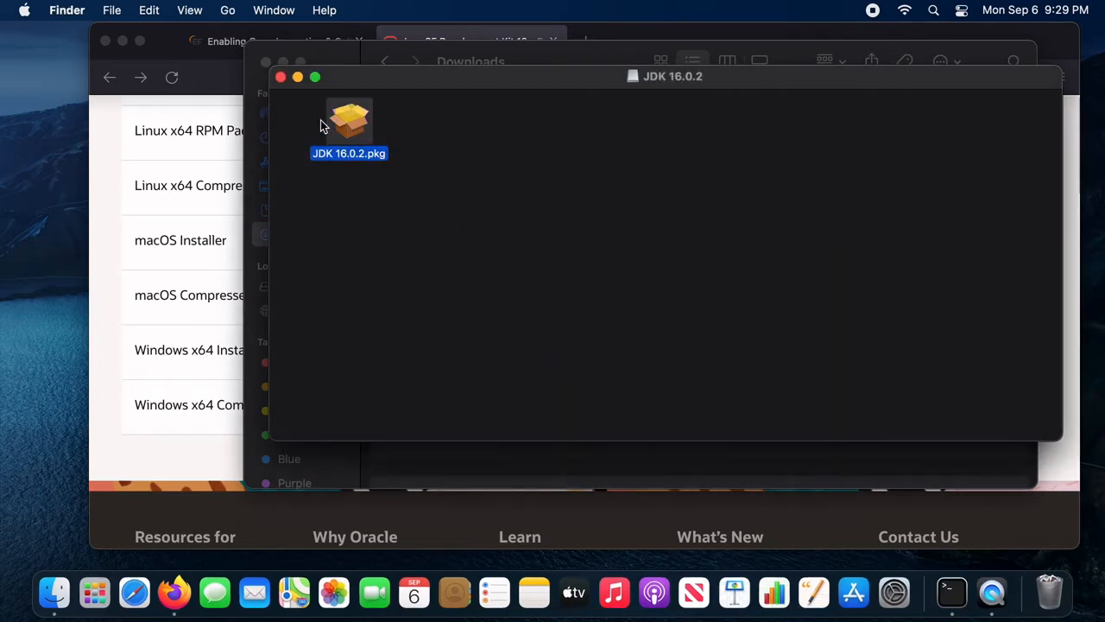
left_click(281, 77)
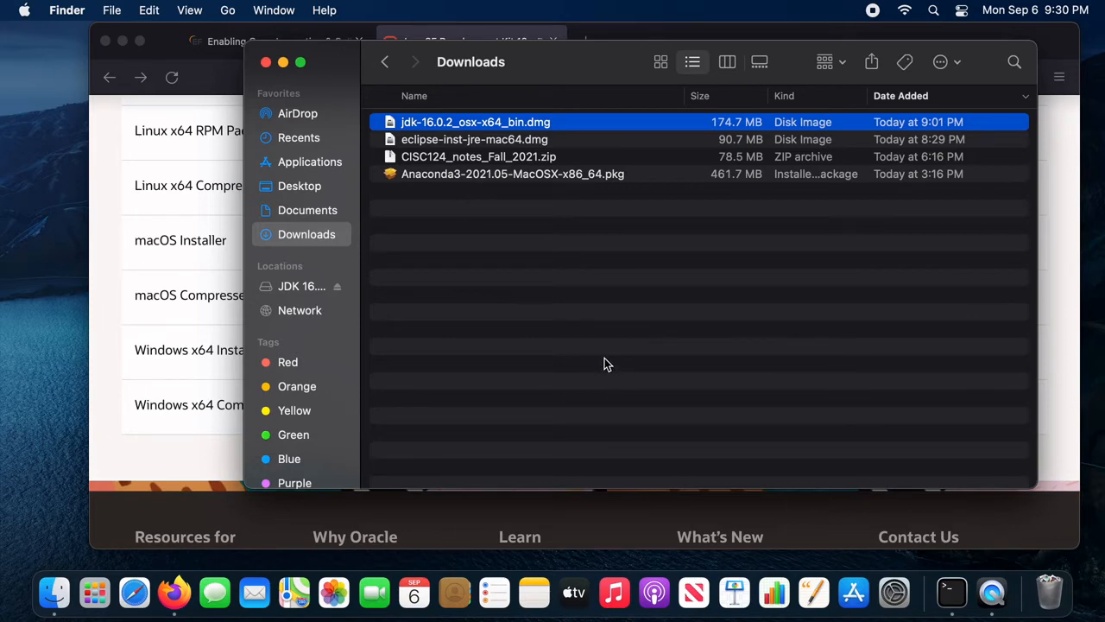
Switch to Terminal and run java -version to check the installed Java version
key("super+space")
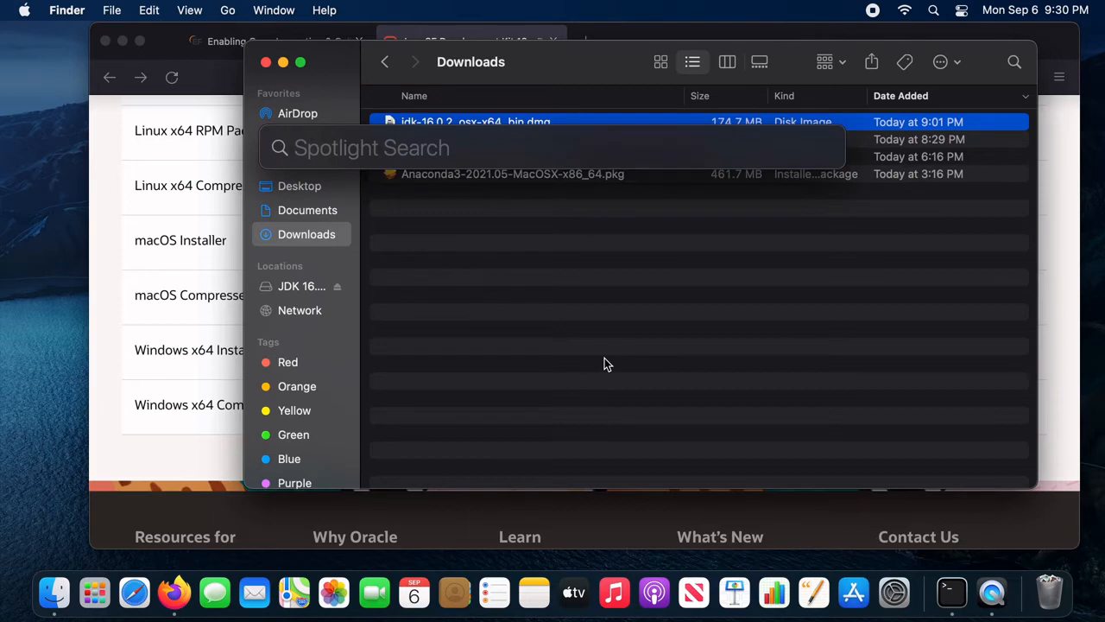
type("terminal")
key("Return")
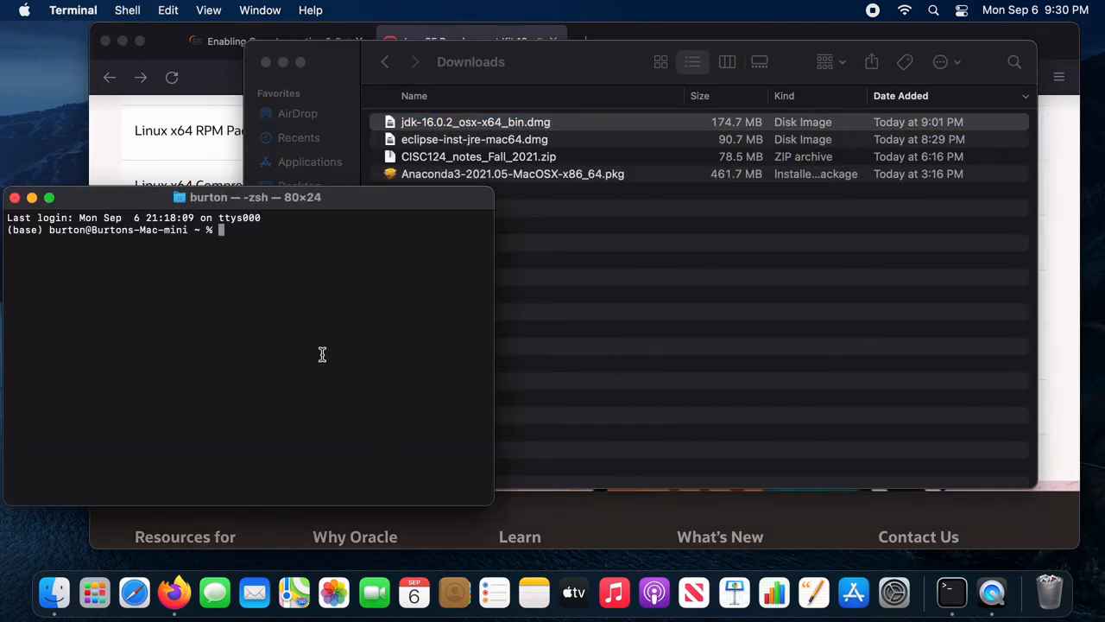
type("java -version")
key("Return")
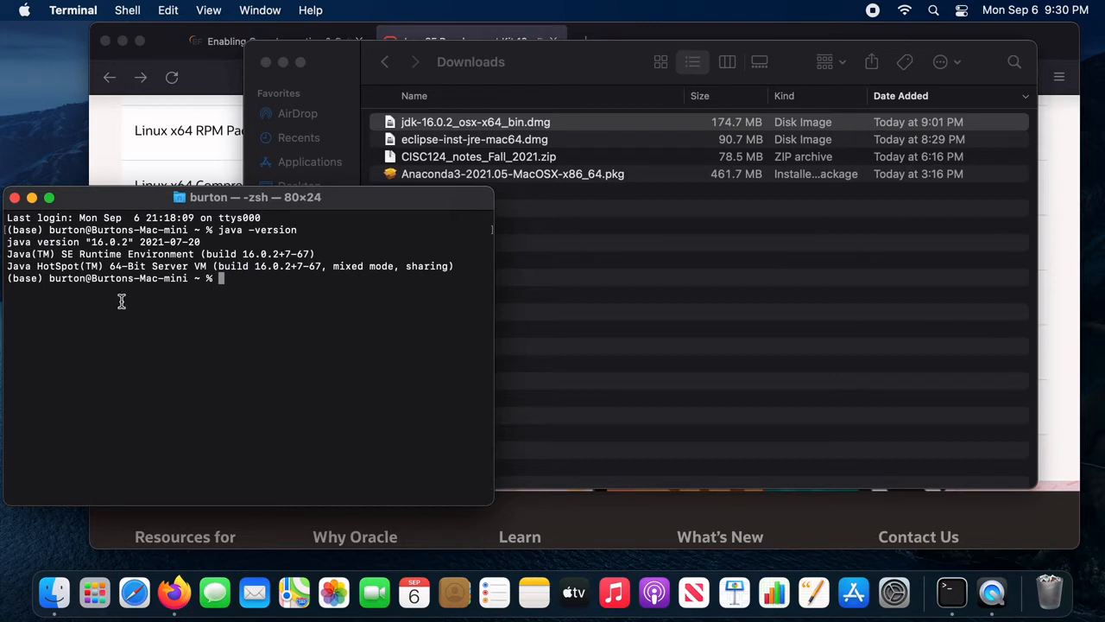
left_click_drag(92, 244, 144, 245)
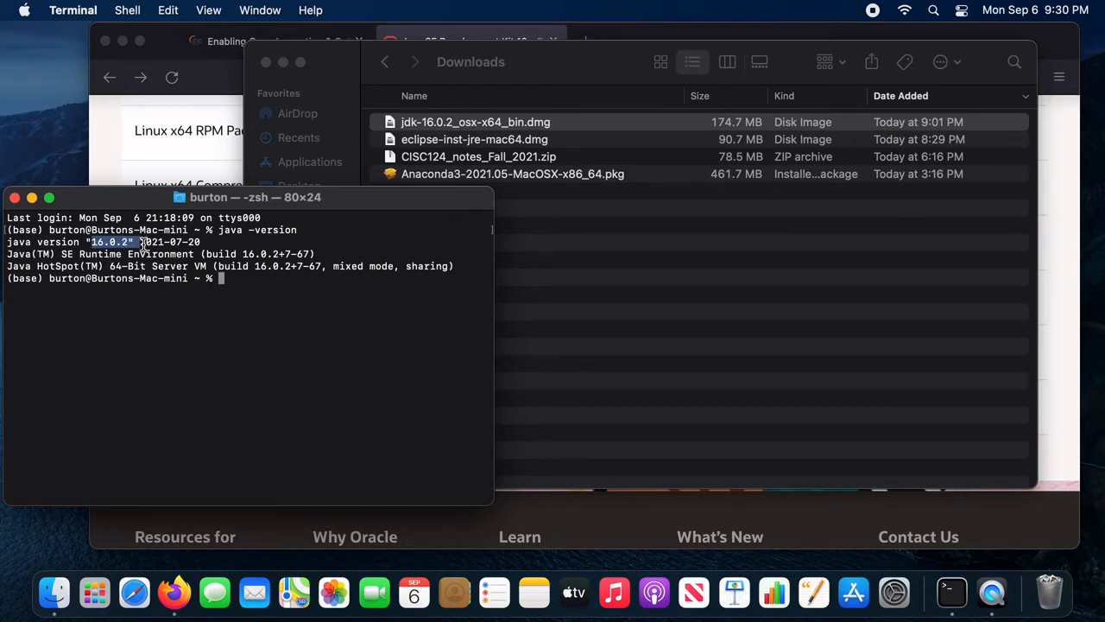
left_click(139, 349)
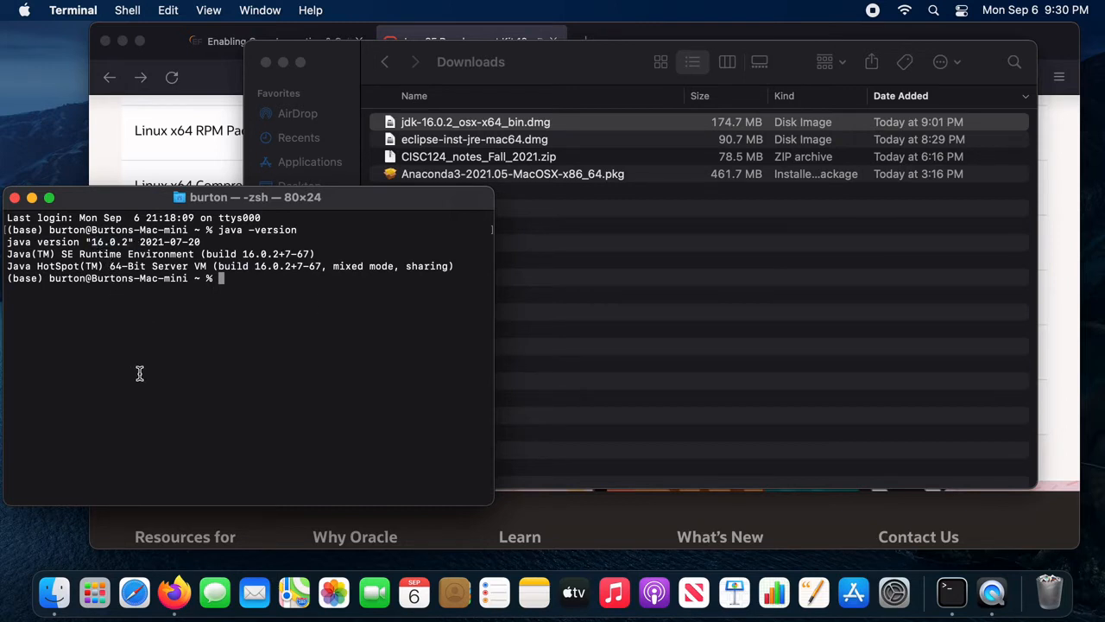
Minimize the Terminal and Finder windows, switch to Firefox, and open the Eclipse IDE 2021-06 download section on eclipse.org
left_click(32, 198)
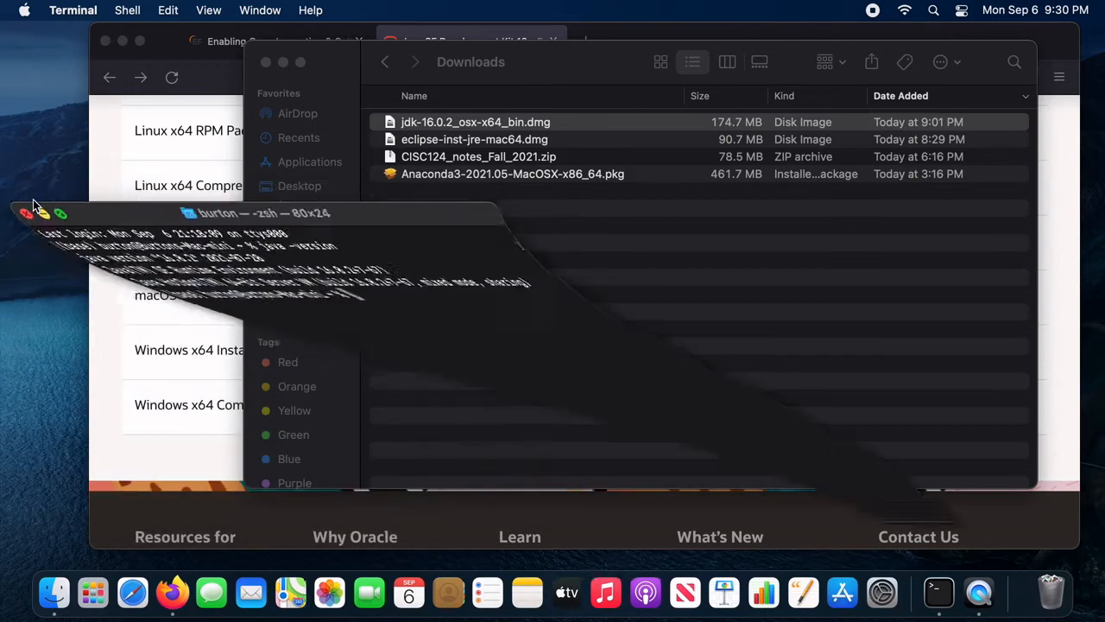
left_click(283, 62)
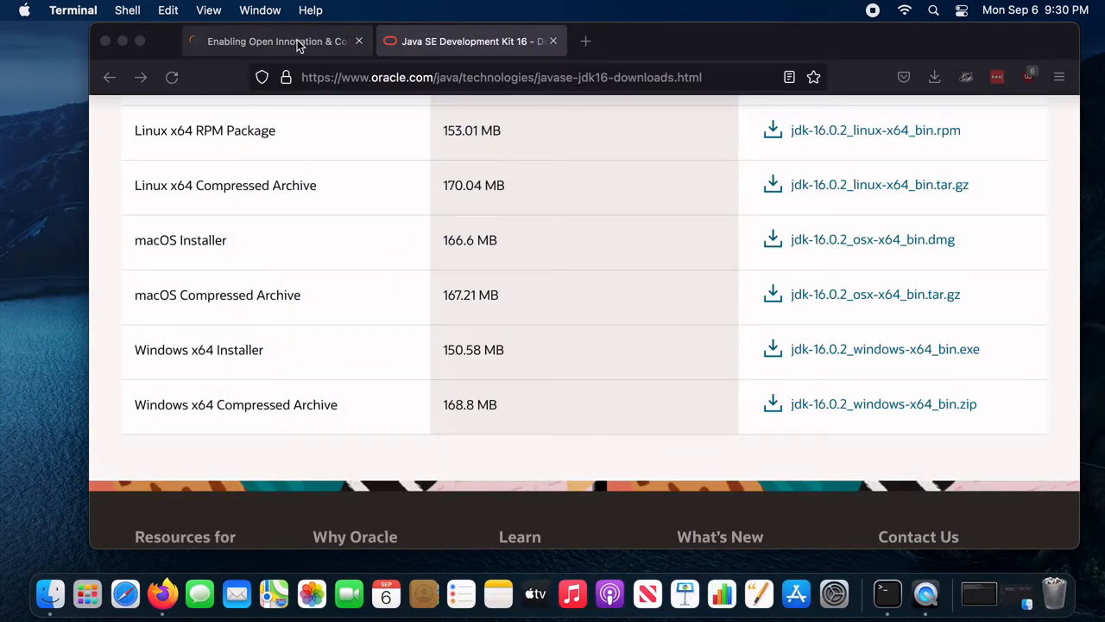
left_click(297, 40)
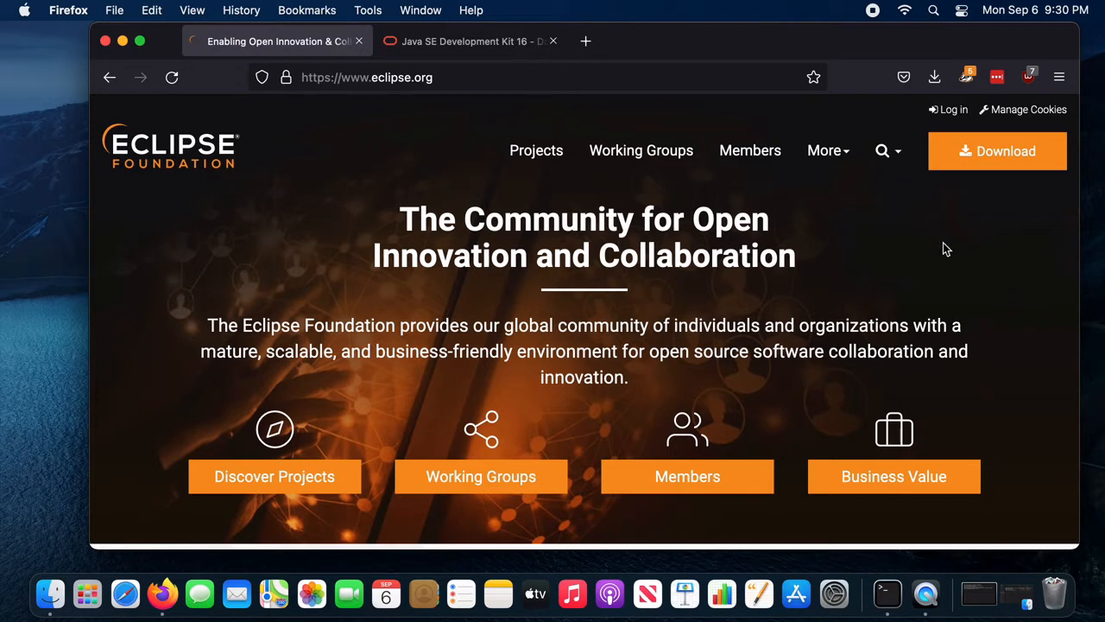
left_click(1001, 156)
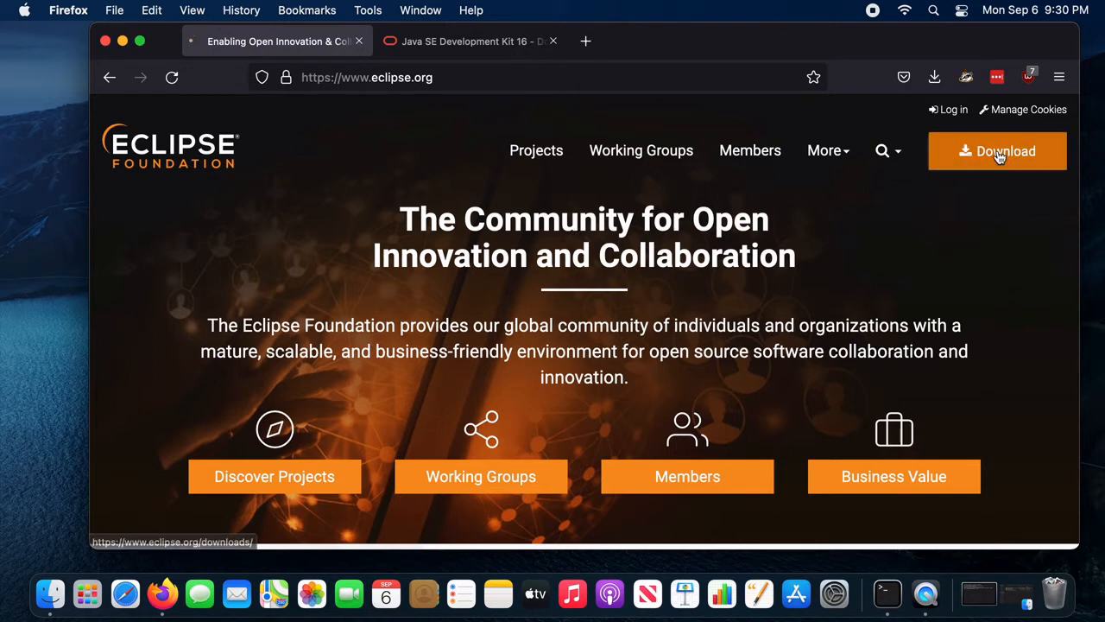
scroll(512, 473, "down", 5)
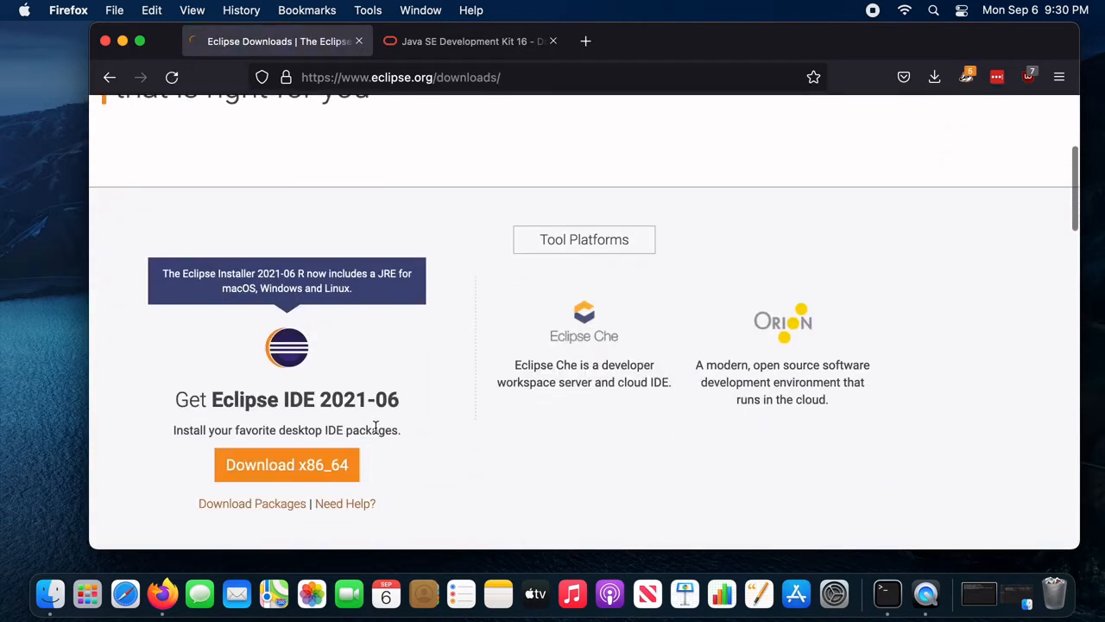
scroll(434, 429, "down", 2)
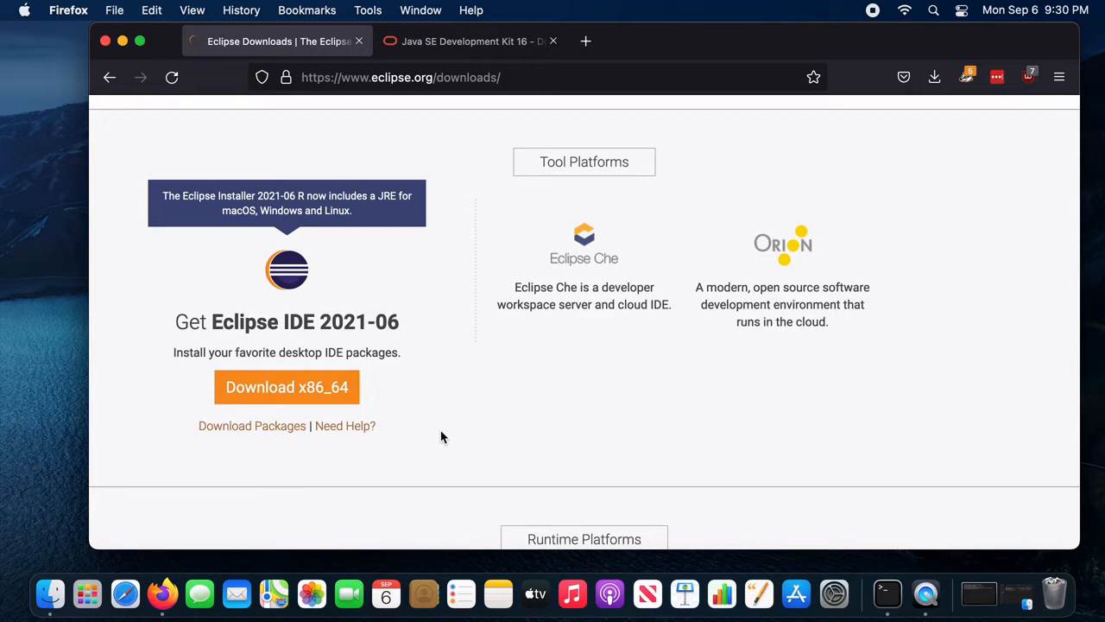
Request the x86_64 Eclipse installer eclipse-inst-jre-mac64.dmg from the mirror and cancel the file save
left_click(285, 393)
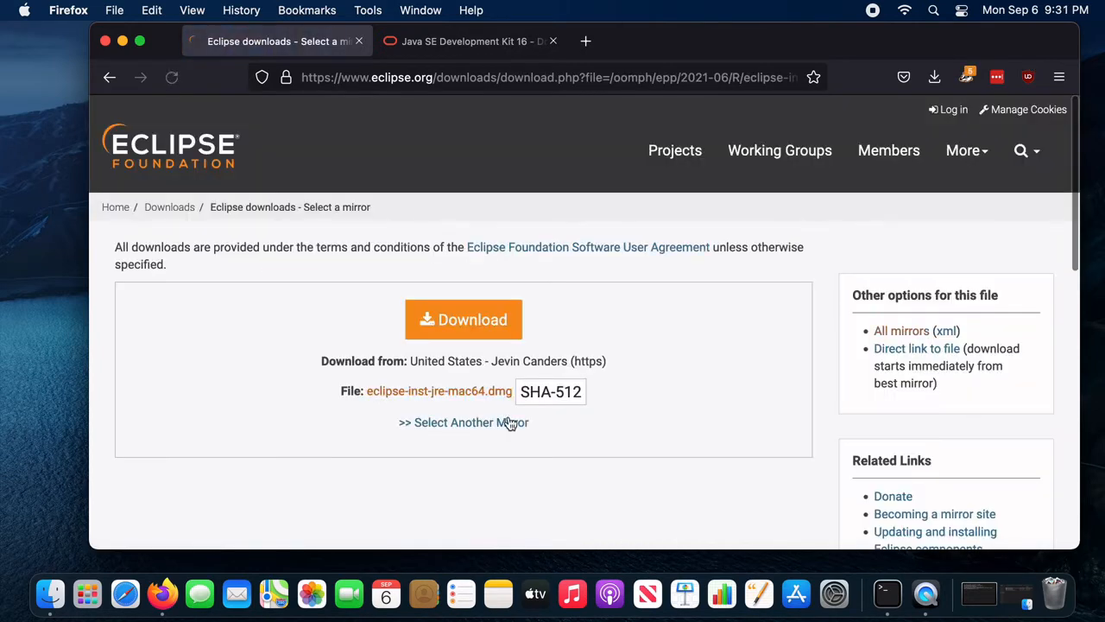
scroll(566, 434, "down", 1)
left_click(487, 291)
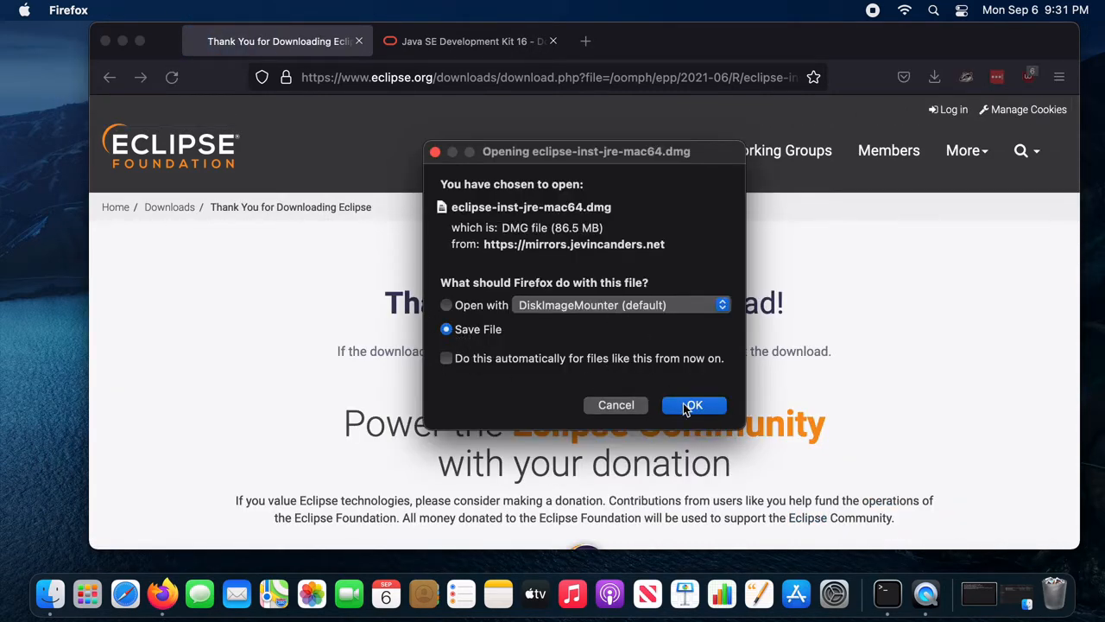
left_click(616, 404)
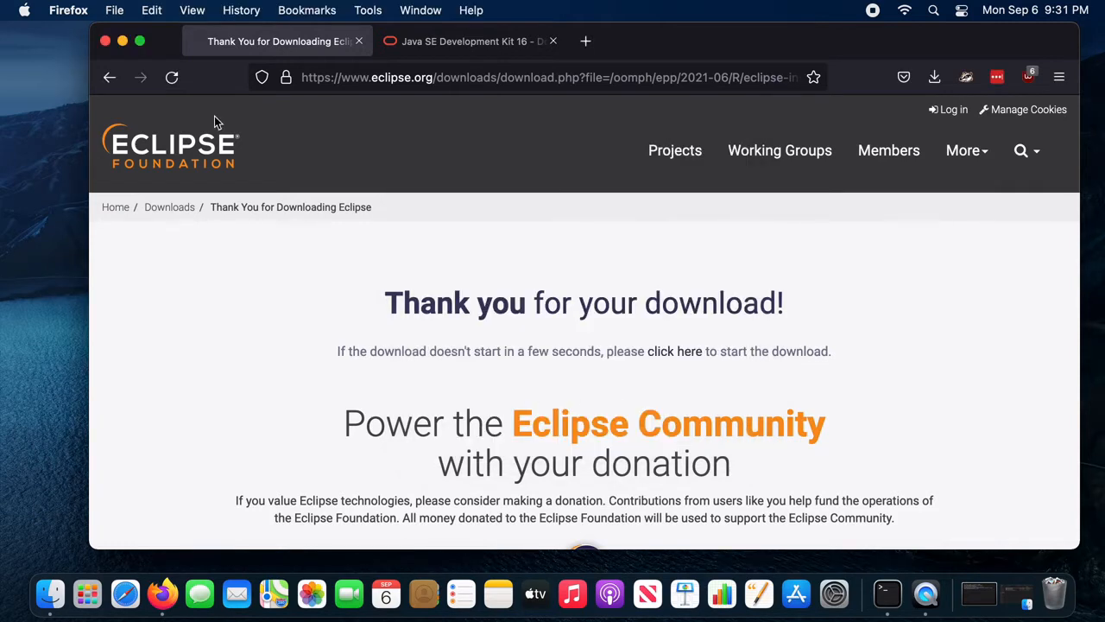
Switch to Finder, open eclipse-inst-jre-mac64.dmg from Downloads, and start the Eclipse Installer
left_click(49, 594)
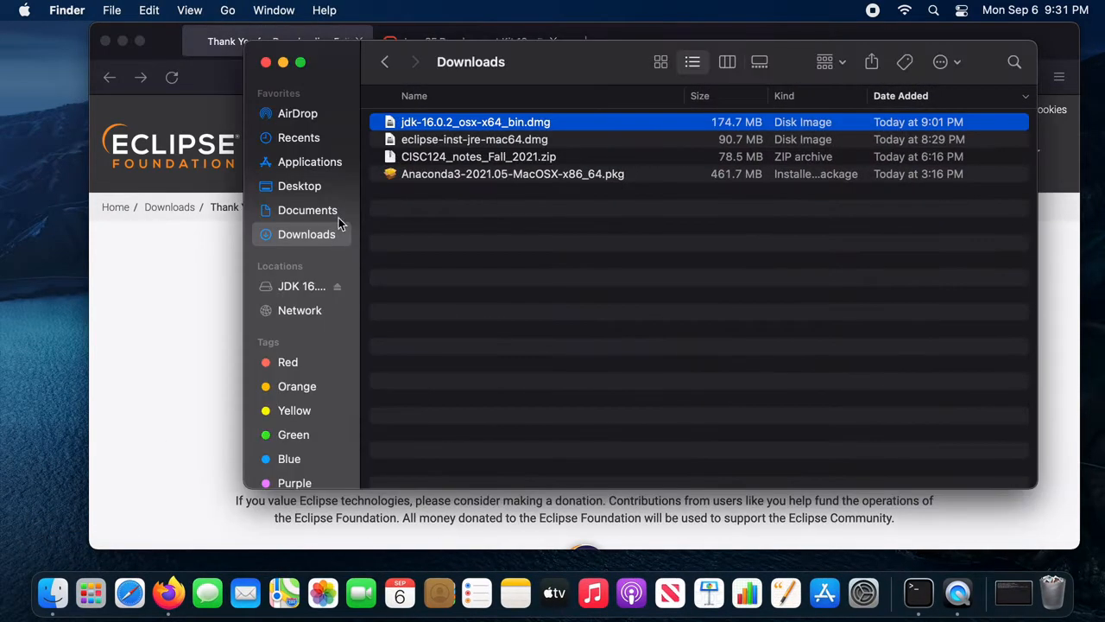
left_click(429, 140)
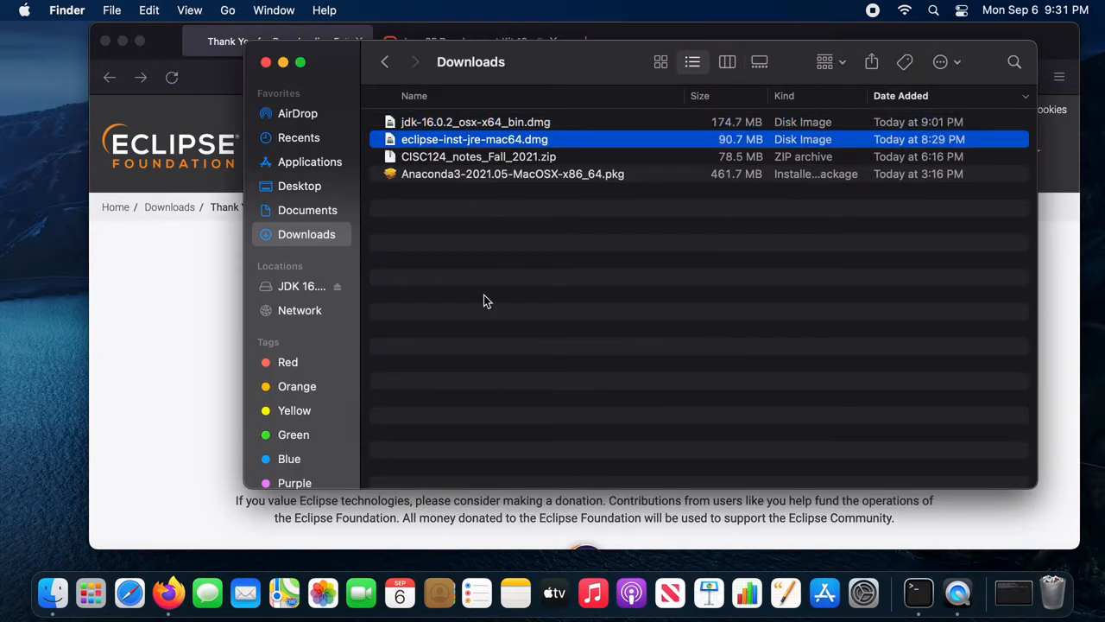
double_click(528, 144)
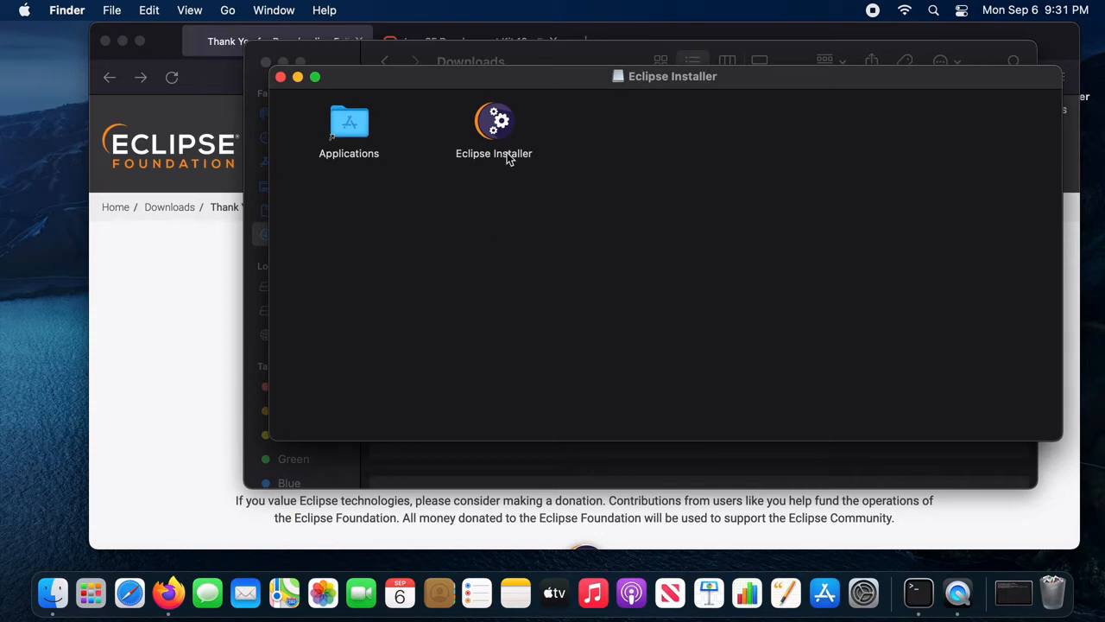
double_click(507, 152)
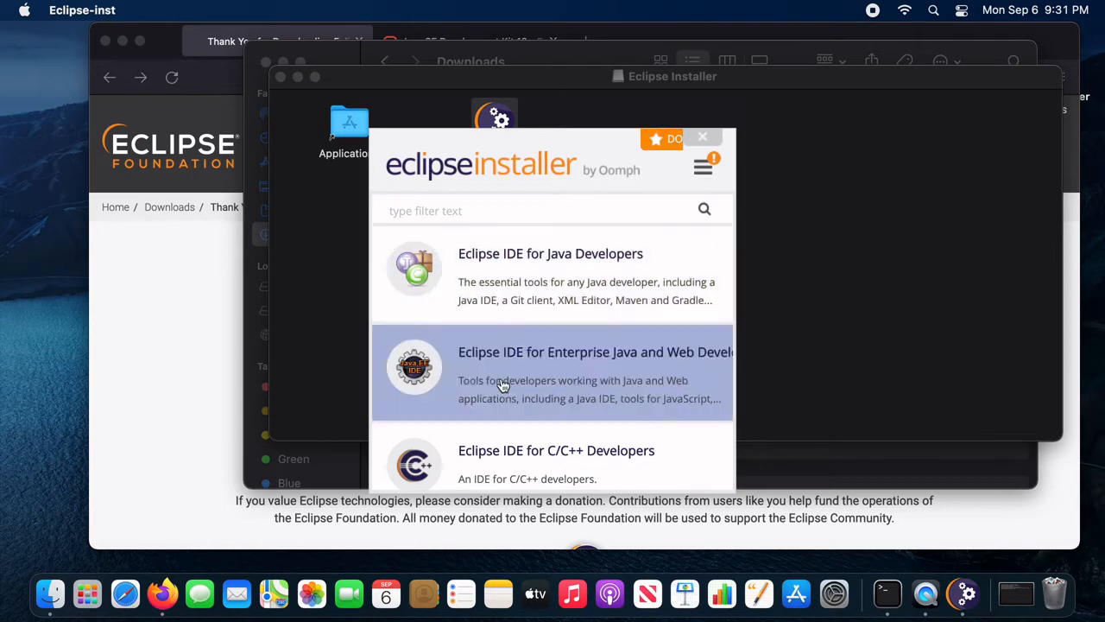
Switch to Terminal and list the home folder's contents with ls to check for an existing eclipse folder
left_click(884, 593)
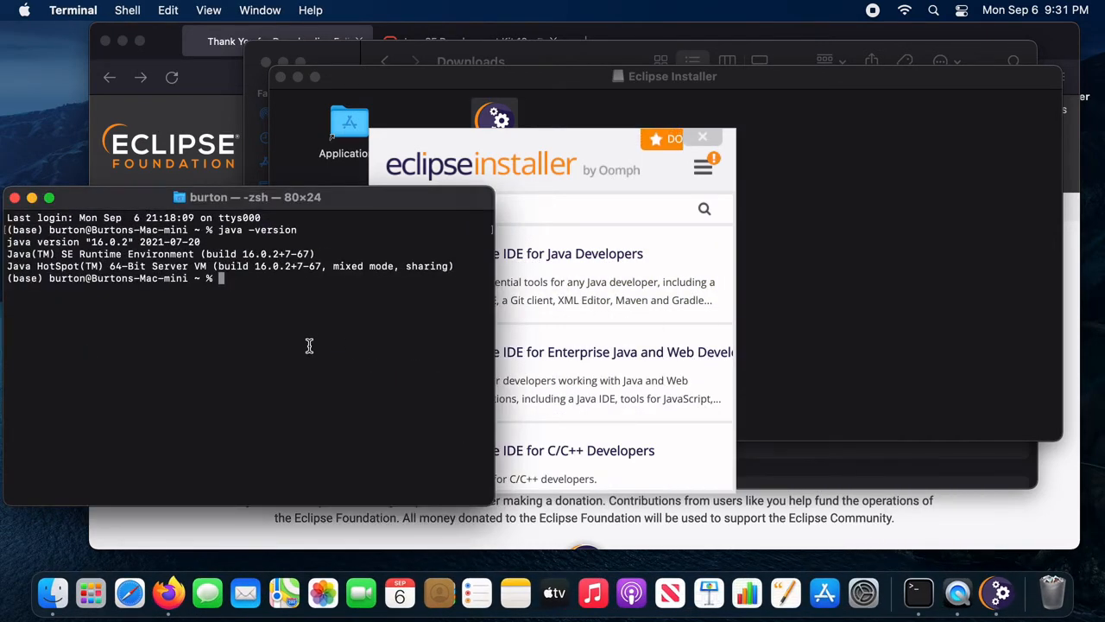
type("ls")
key("Return")
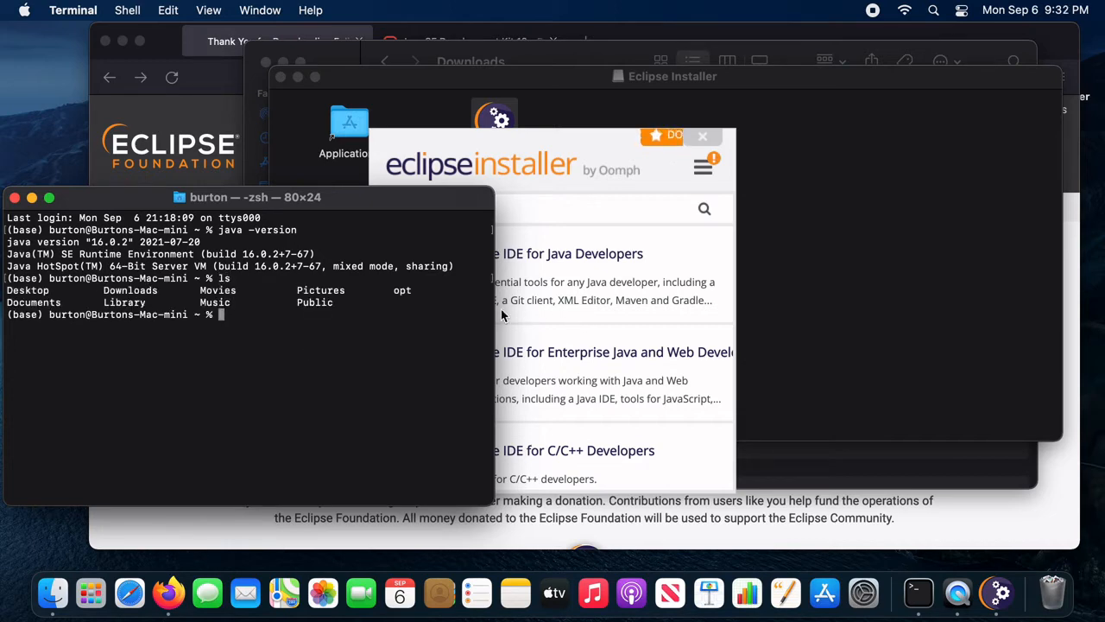
left_click_drag(363, 304, 3, 290)
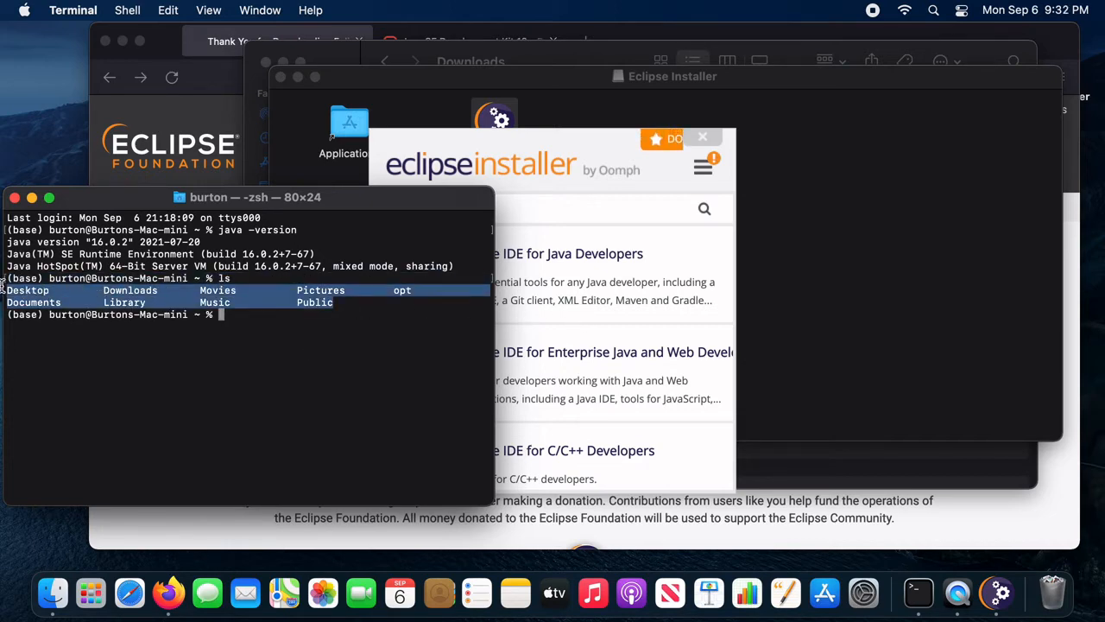
left_click(250, 381)
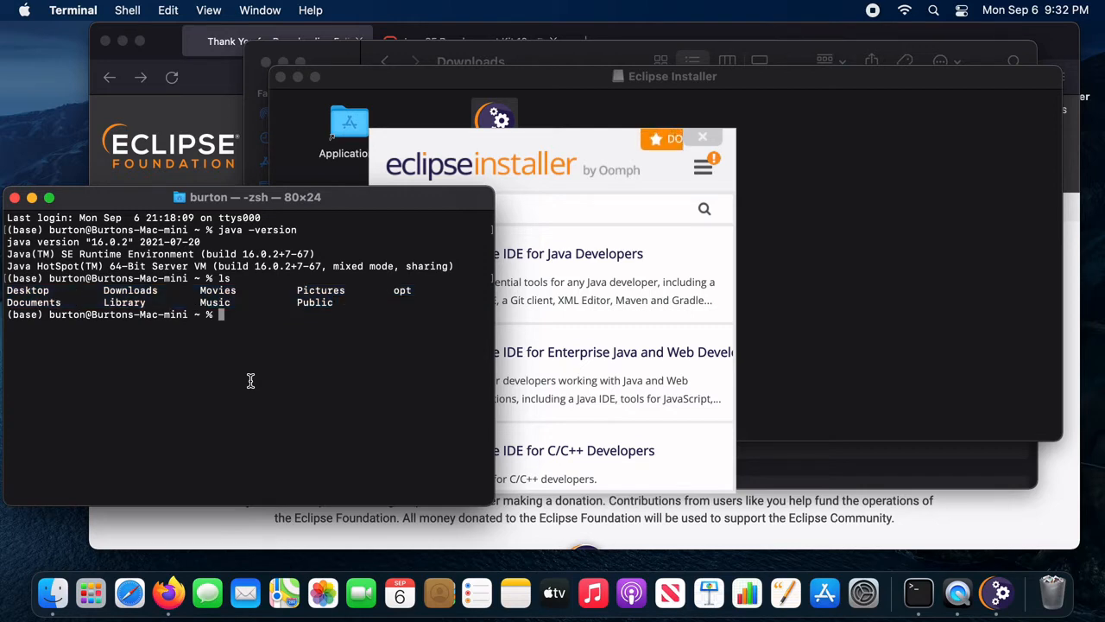
type("rm -")
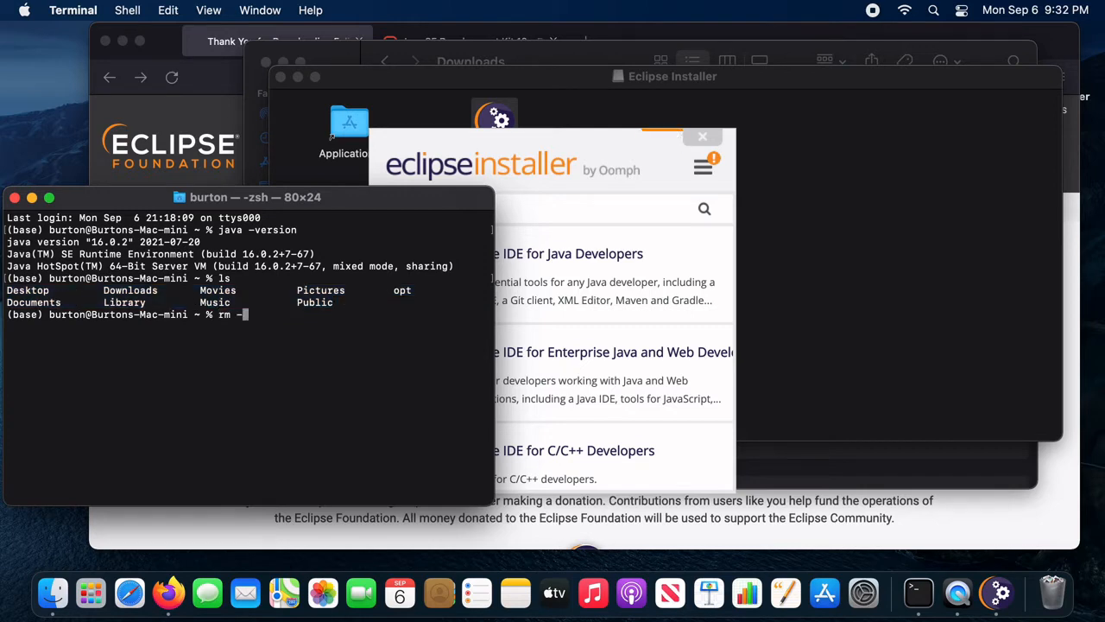
type("r eclipse")
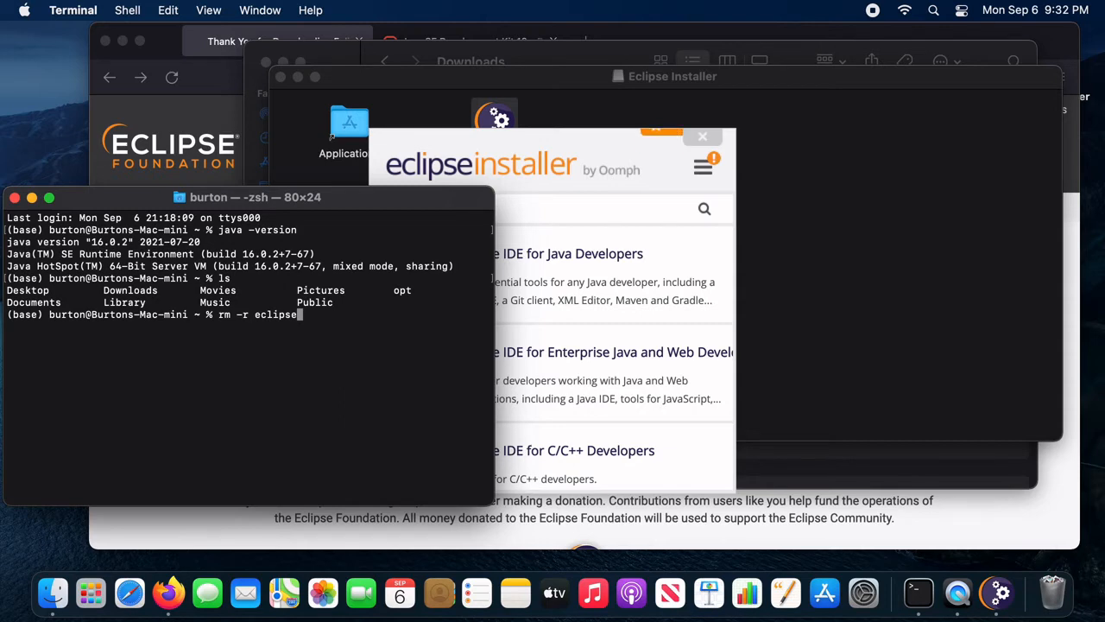
key("BackSpace")
key("BackSpace")
key("BackSpace")
key("BackSpace")
key("BackSpace")
key("BackSpace")
key("BackSpace")
key("BackSpace")
key("BackSpace")
key("BackSpace")
key("BackSpace")
key("BackSpace")
key("BackSpace")
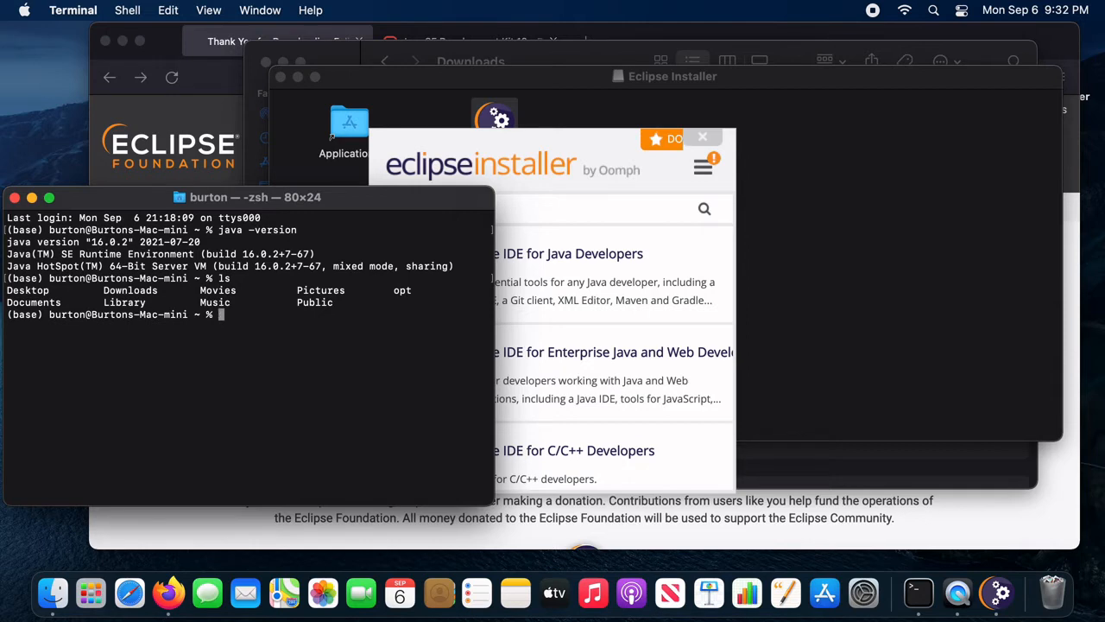
In the Eclipse Installer, choose Eclipse IDE for Java Developers and select the system jdk-16.0.2 as its Java VM
left_click(596, 163)
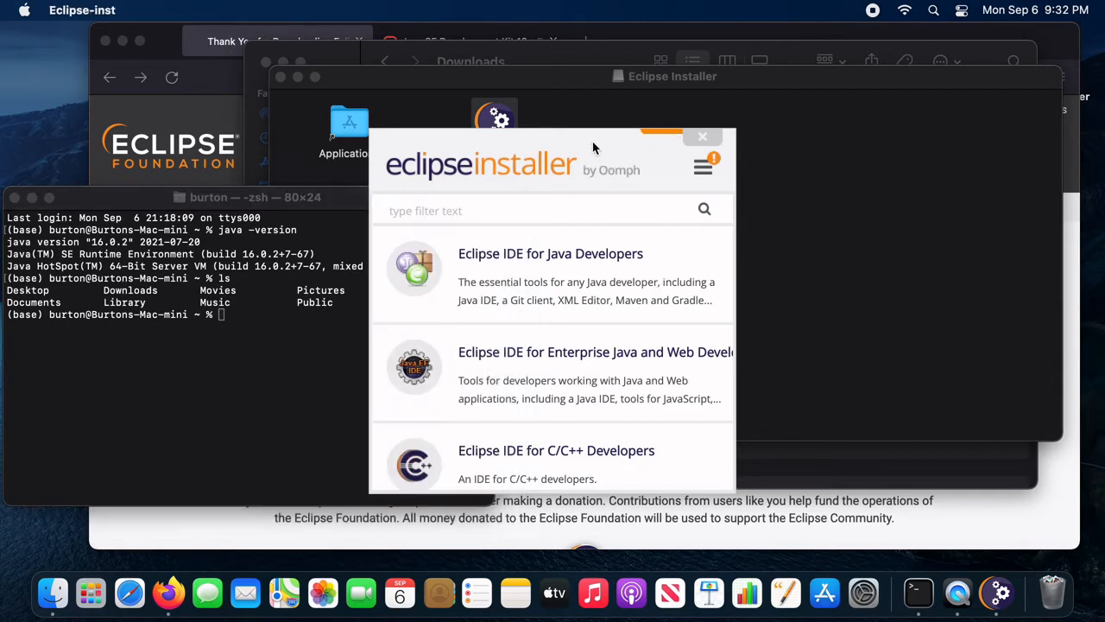
left_click(537, 264)
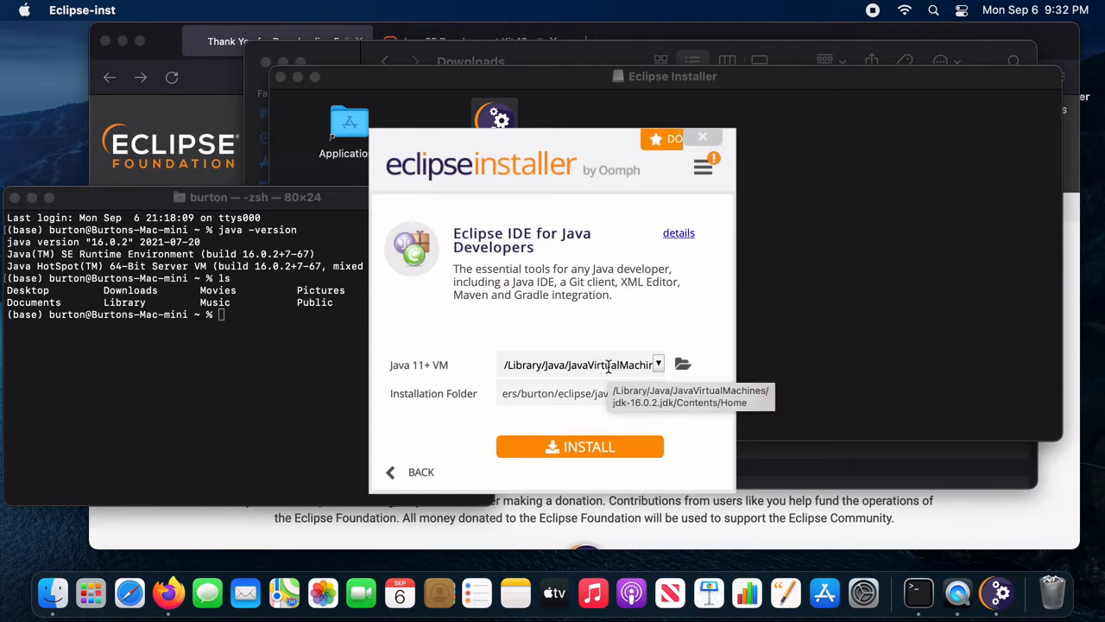
left_click(688, 369)
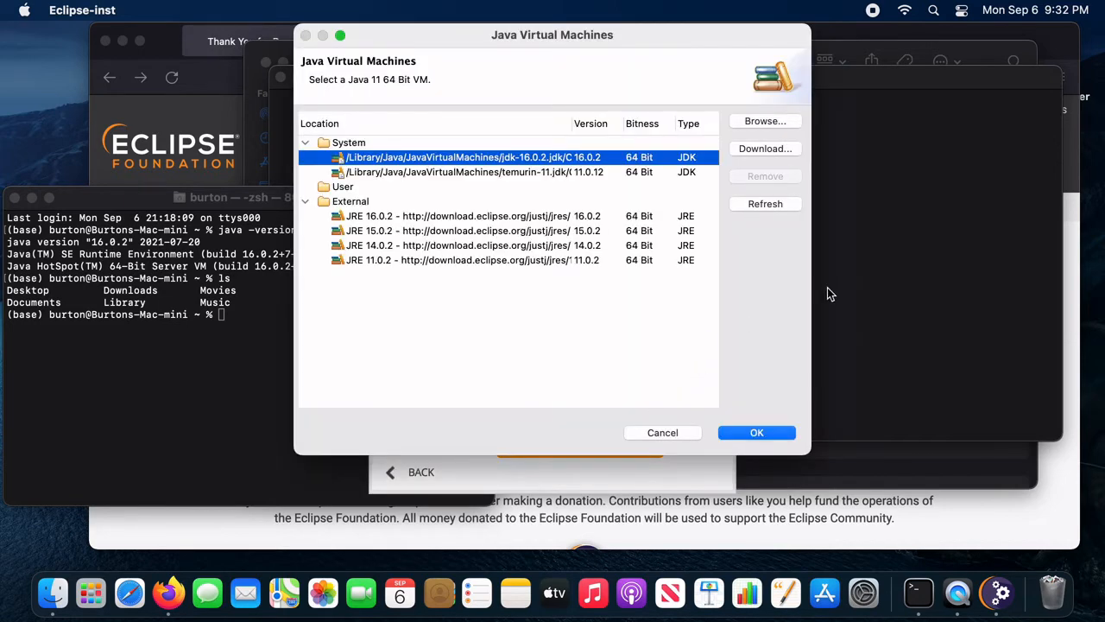
left_click_drag(812, 292, 984, 291)
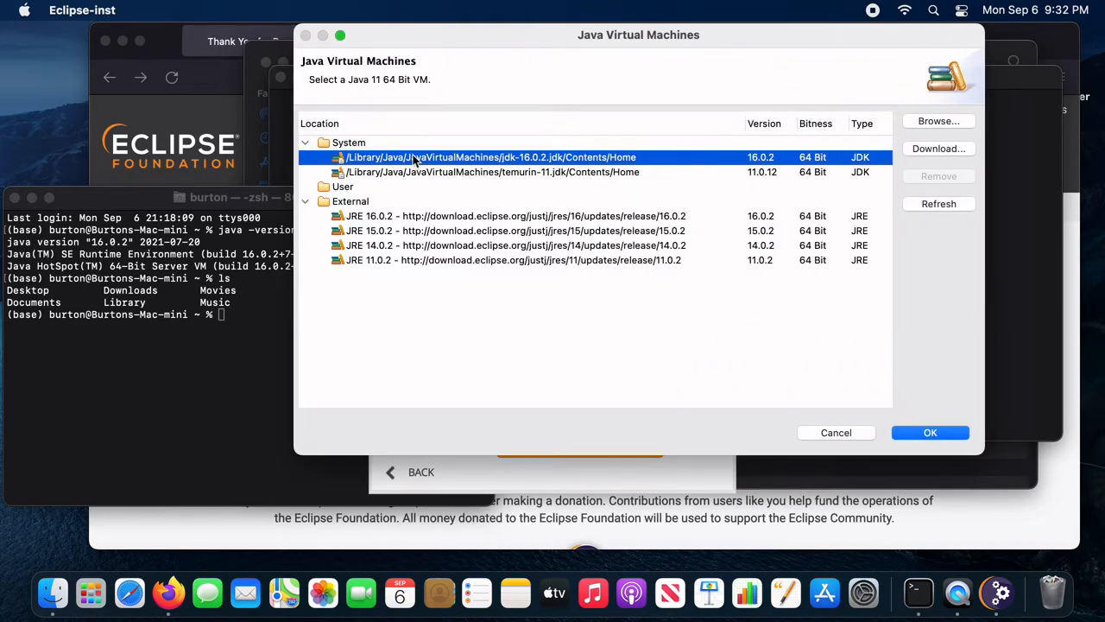
left_click(536, 174)
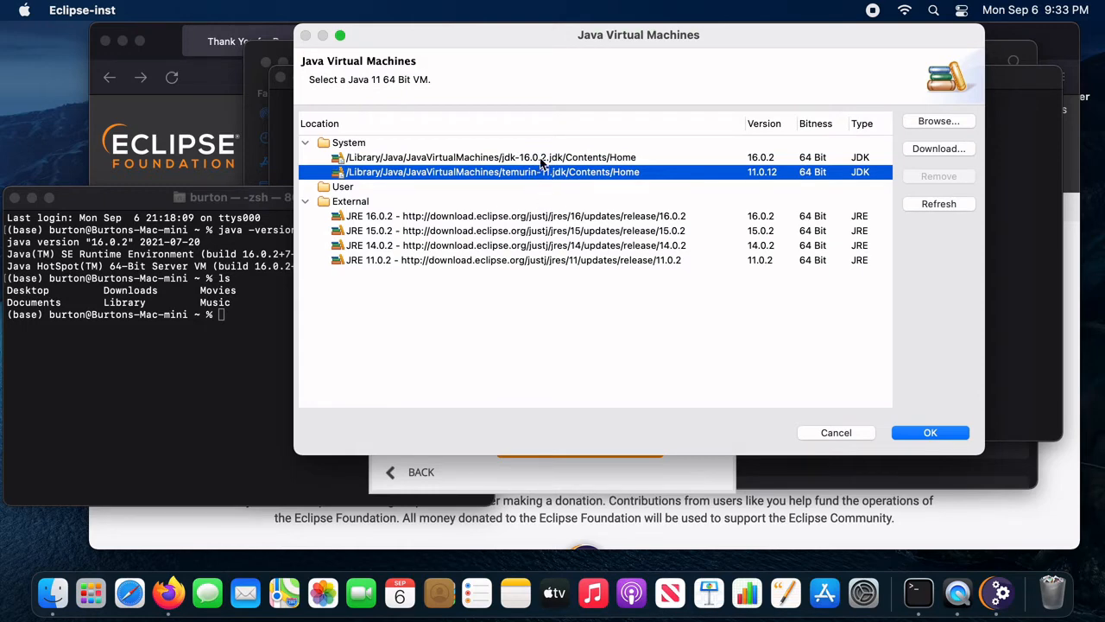
left_click(540, 157)
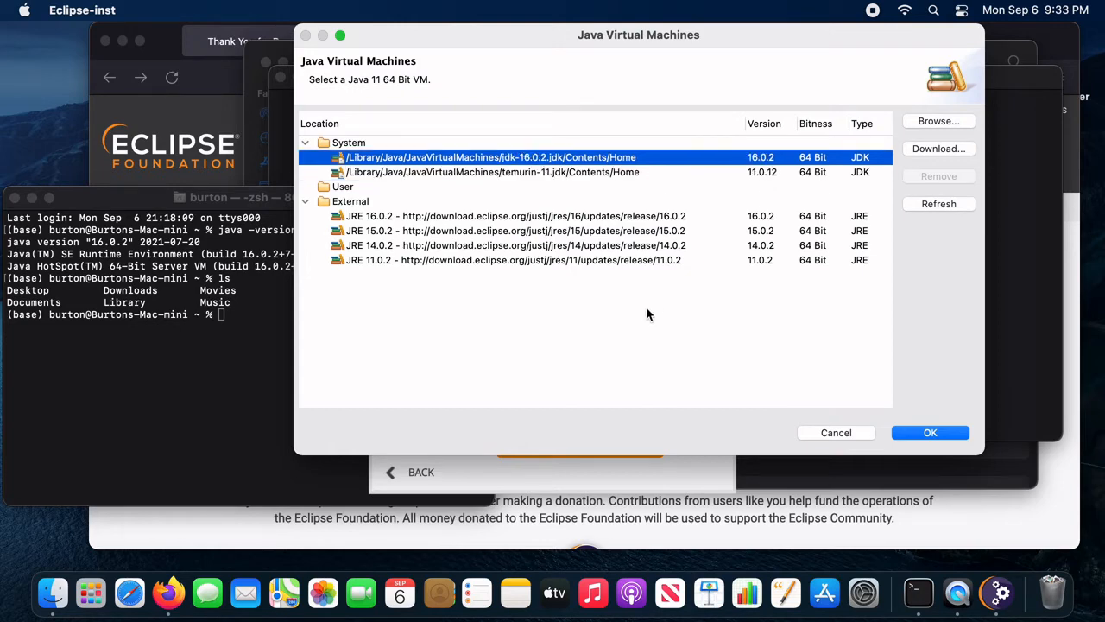
left_click(930, 432)
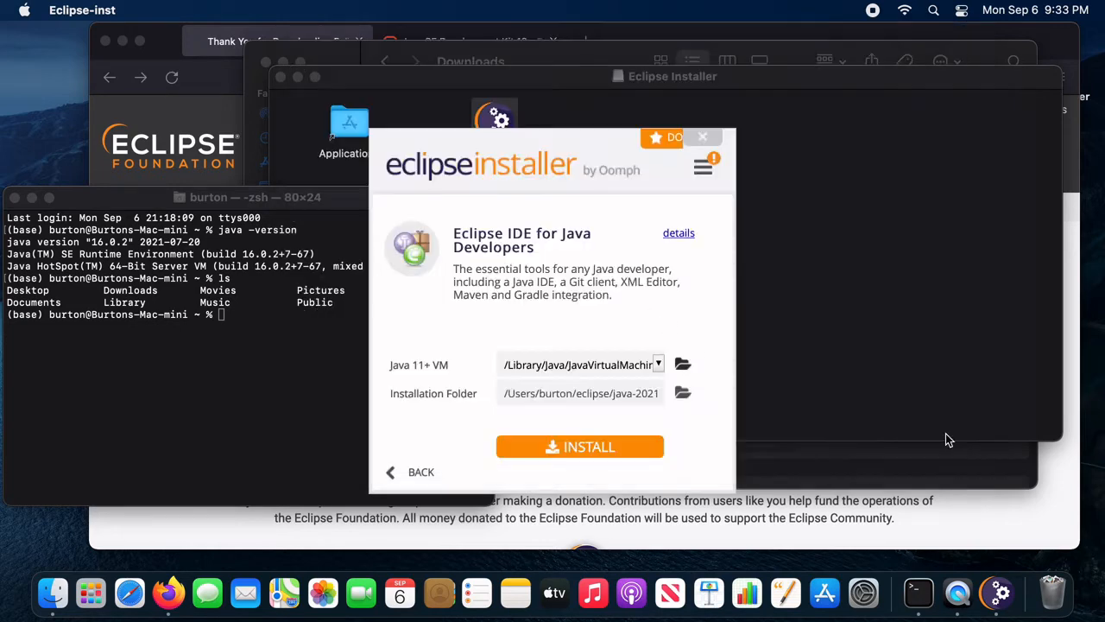
Install Eclipse into the default java-2021-06 installation folder and launch it
left_click(506, 393)
mouse_move(509, 393)
left_mouse_down()
mouse_move(670, 399)
mouse_move(506, 393)
left_mouse_up()
left_click_drag(613, 398, 623, 438)
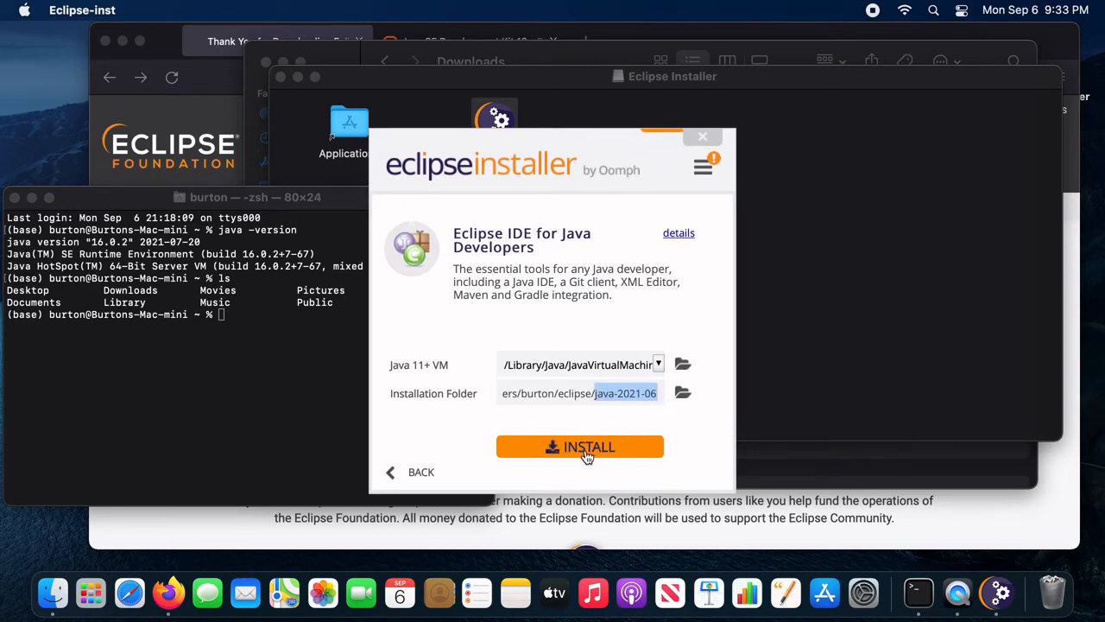
left_click(587, 455)
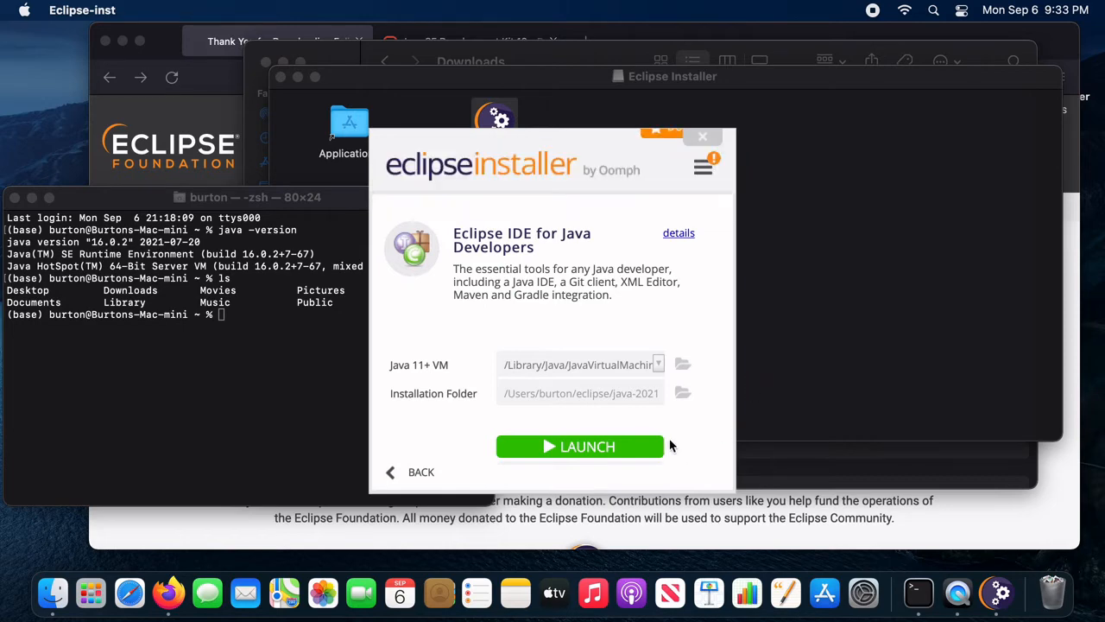
left_click(594, 449)
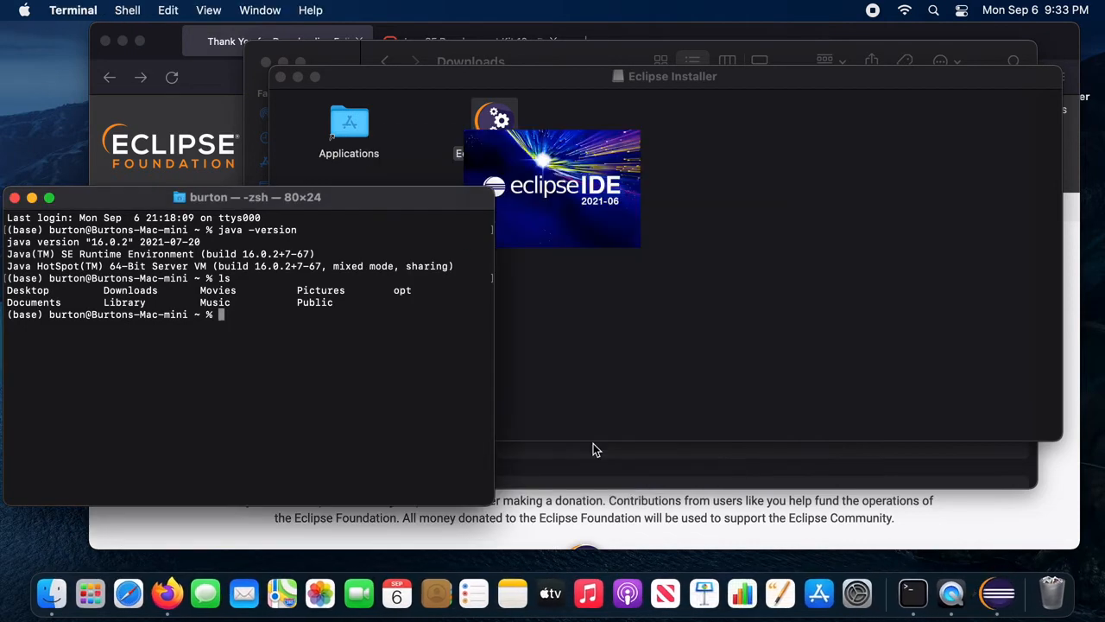
left_click(298, 77)
left_click(283, 61)
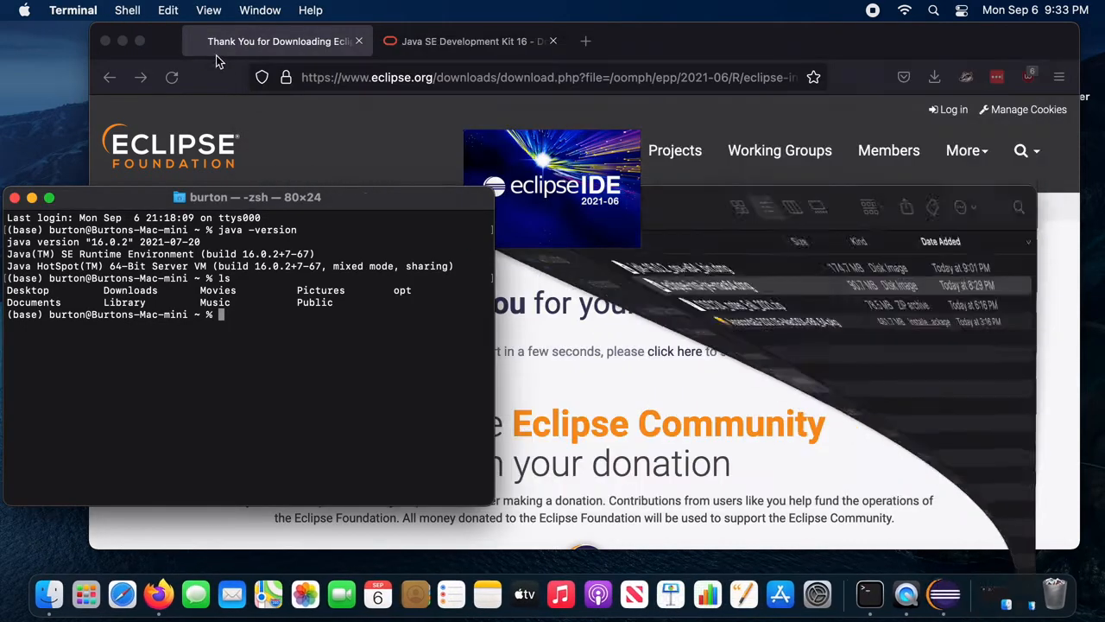
left_click(123, 41)
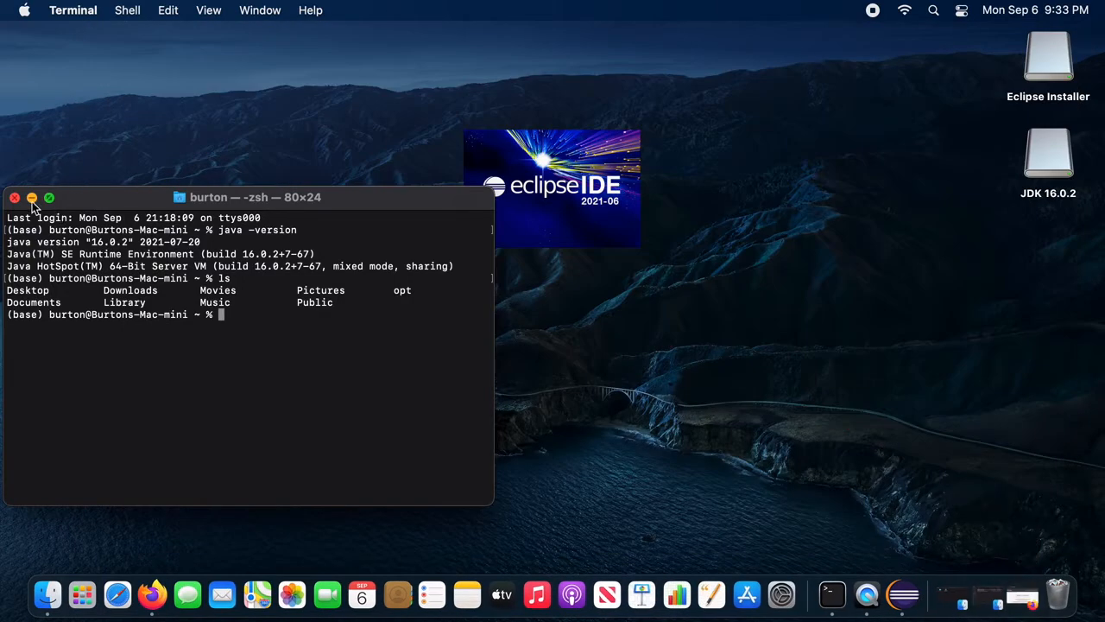
left_click(34, 199)
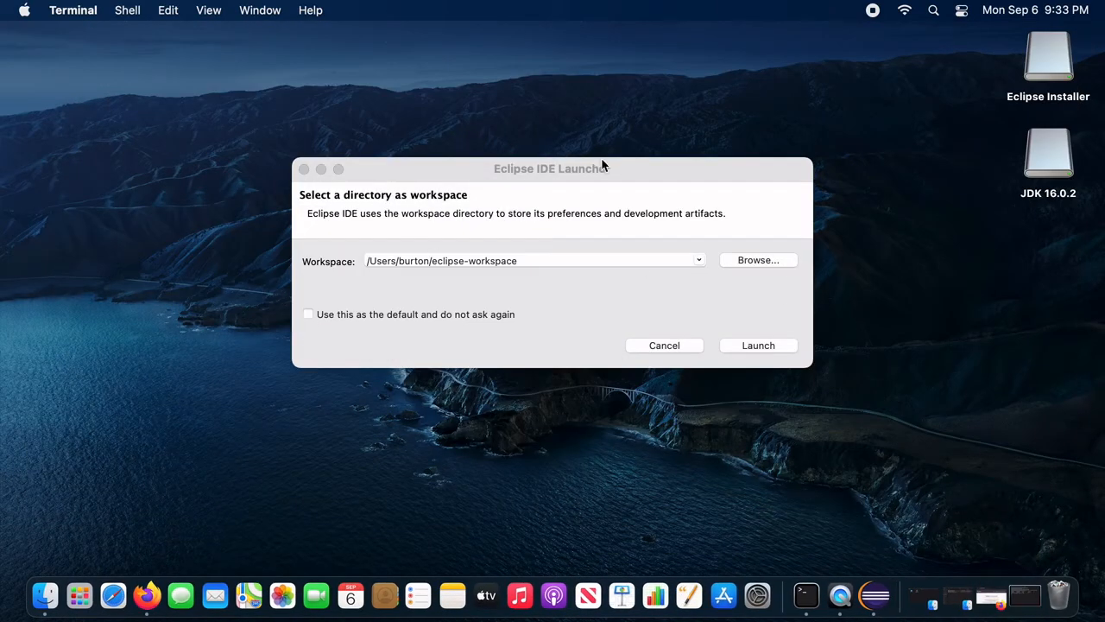
left_click(592, 177)
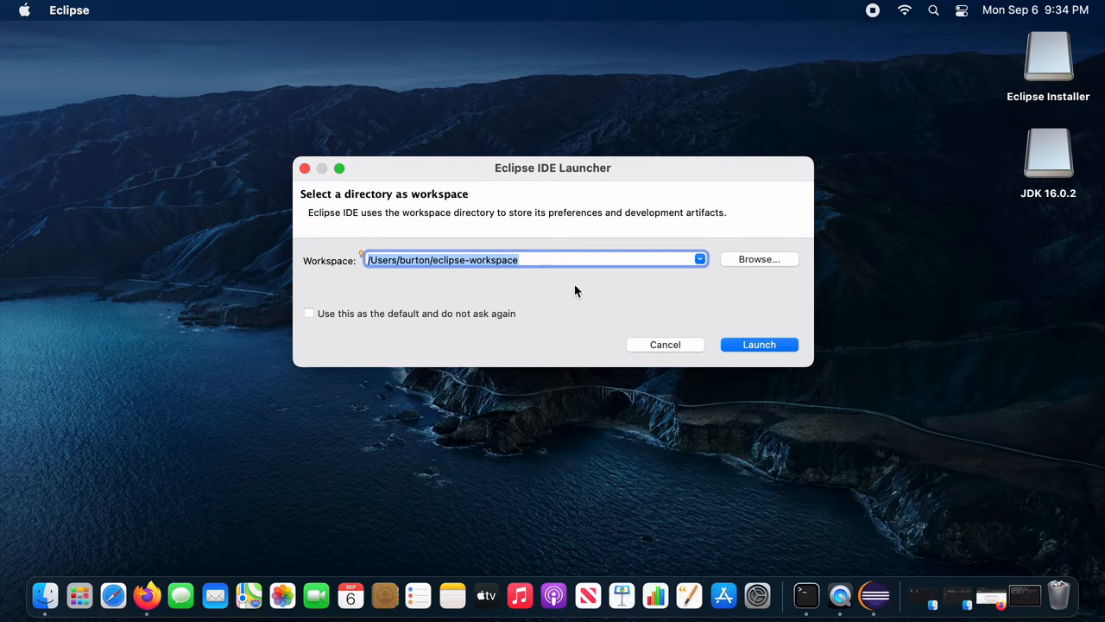
left_click(529, 259)
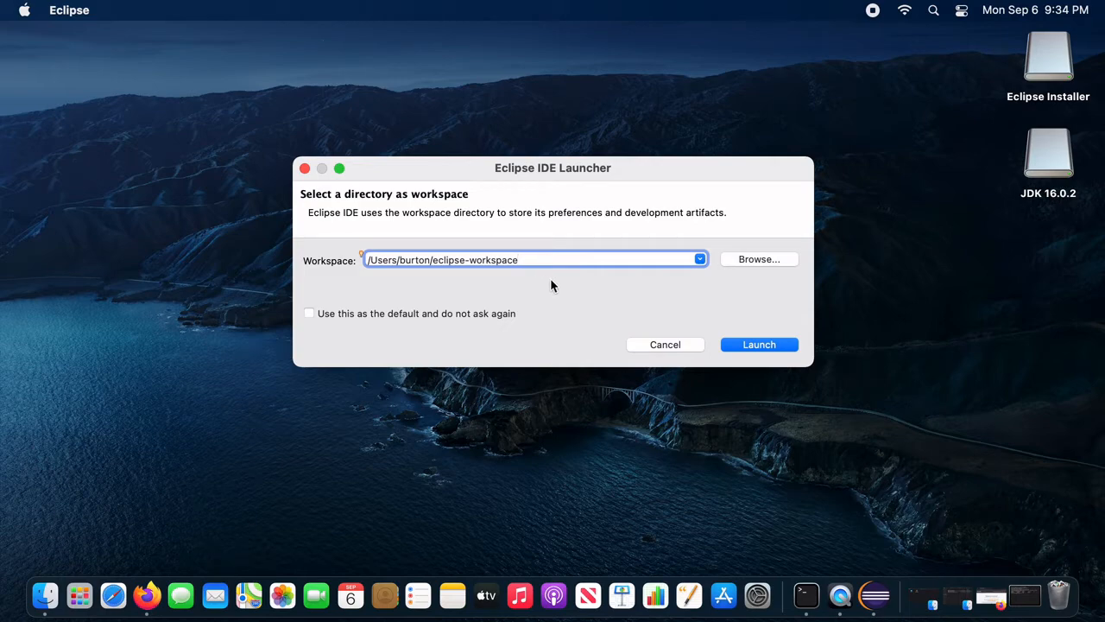
Switch to Finder and open the CISC124 folder inside Documents
left_click(46, 595)
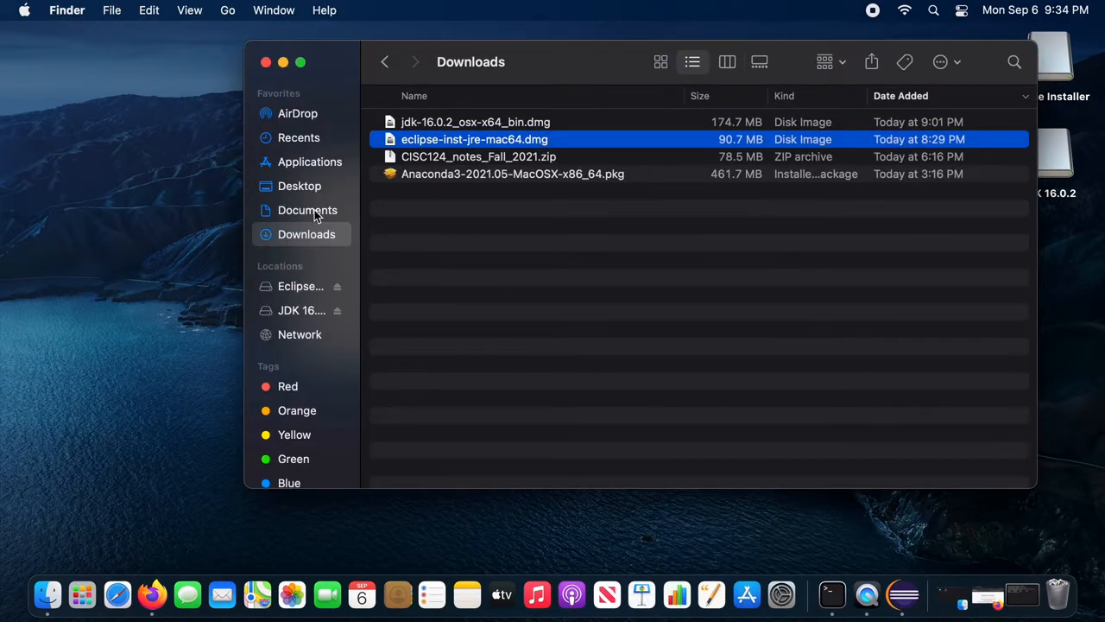
left_click(315, 212)
left_click(450, 140)
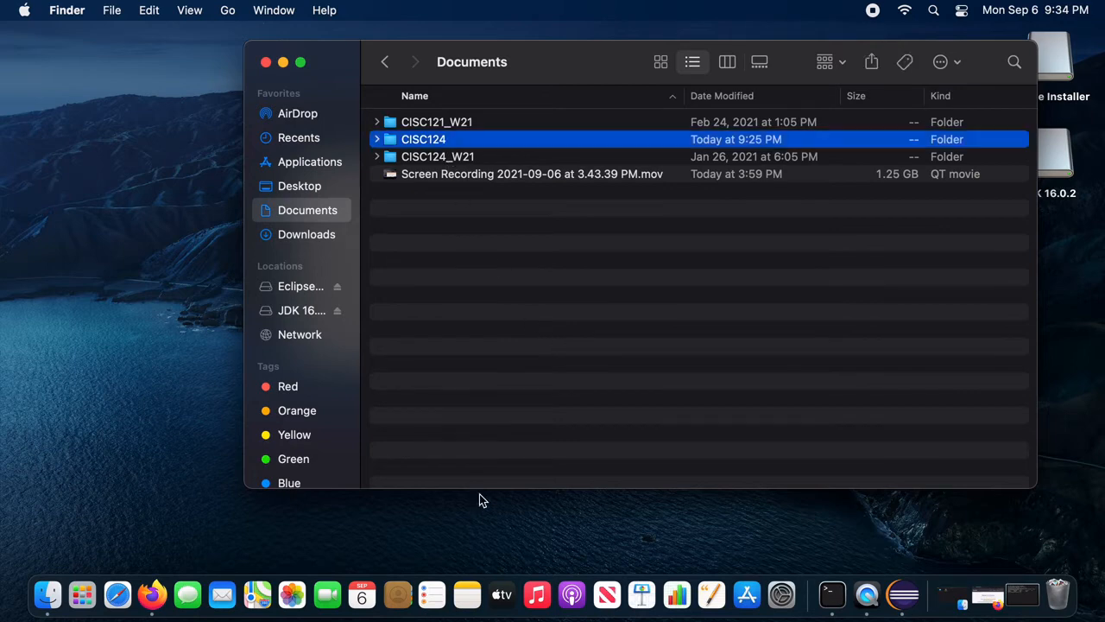
right_click(444, 234)
left_click(488, 153)
double_click(416, 139)
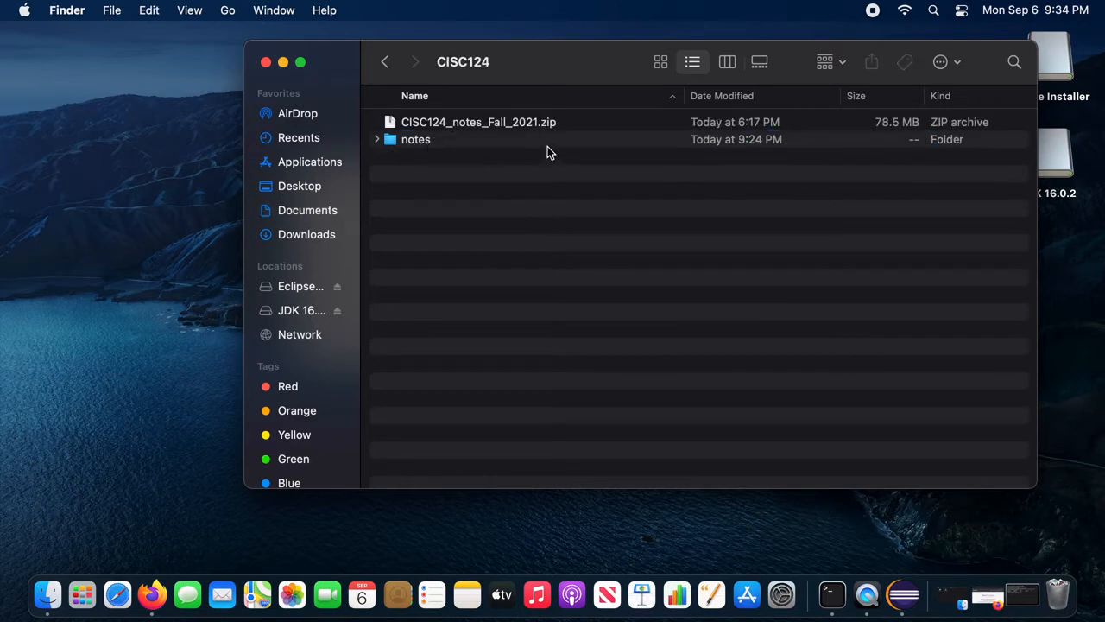
Create a new folder named workspace inside the CISC124 folder
right_click(464, 186)
left_click(545, 198)
type("workspace")
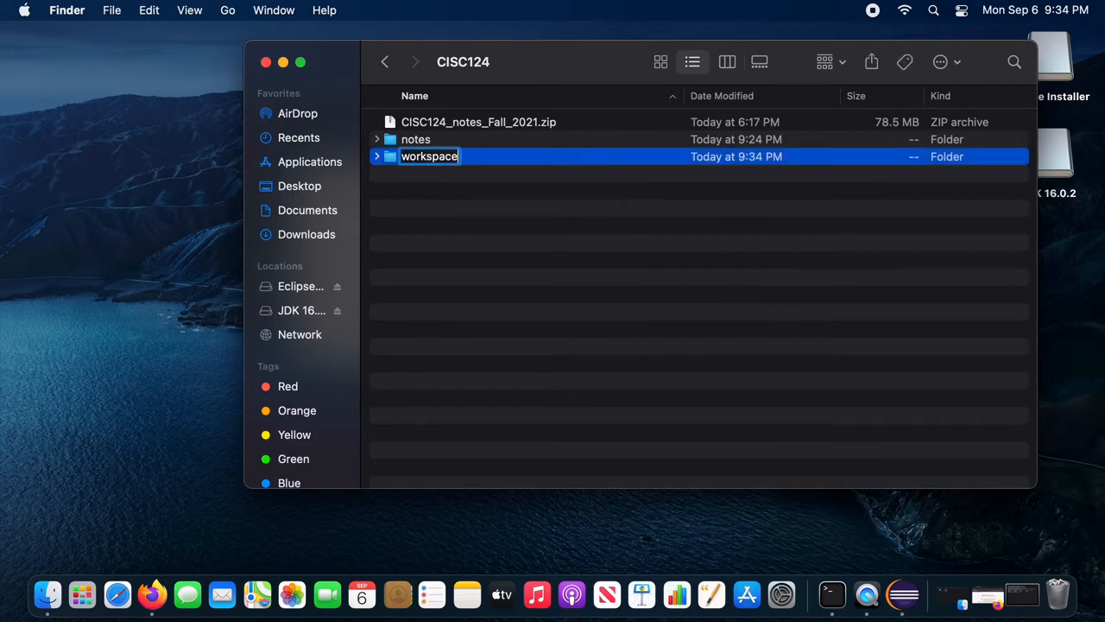
key("Return")
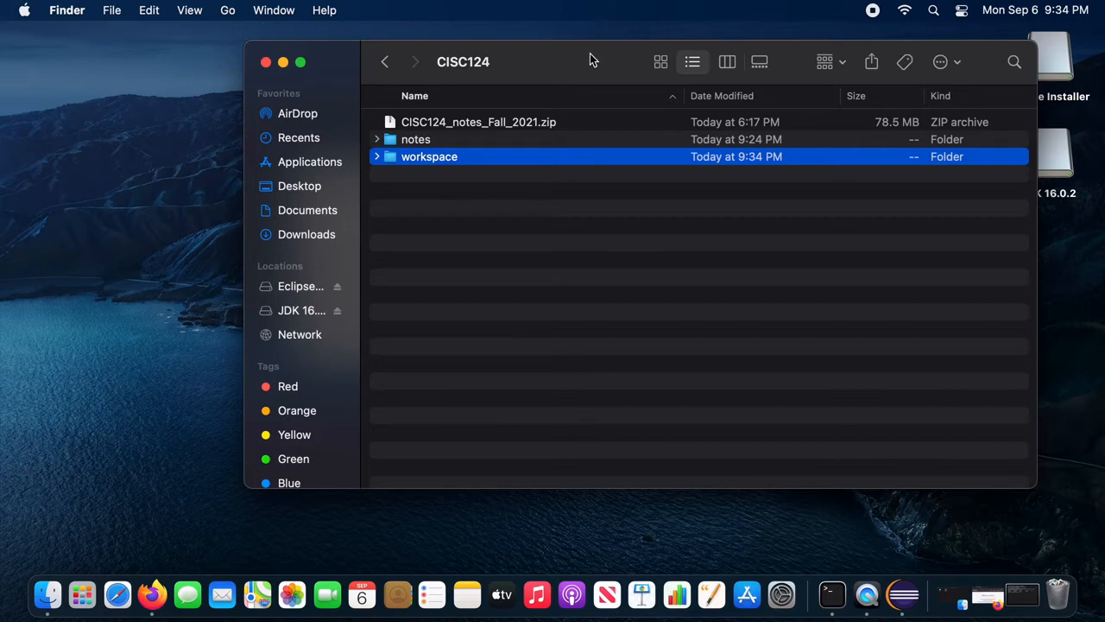
left_click_drag(590, 53, 566, 82)
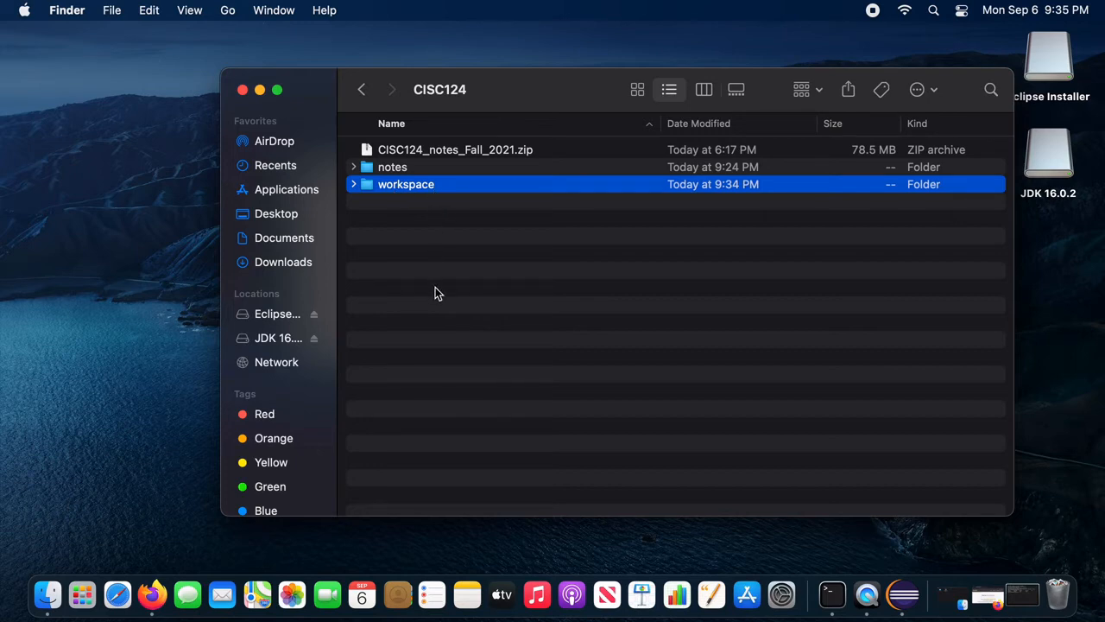
Switch to the Eclipse launcher, launch the IDE with Documents/CISC124/workspace as the workspace, and hide the Welcome page
left_click(903, 594)
left_click(766, 265)
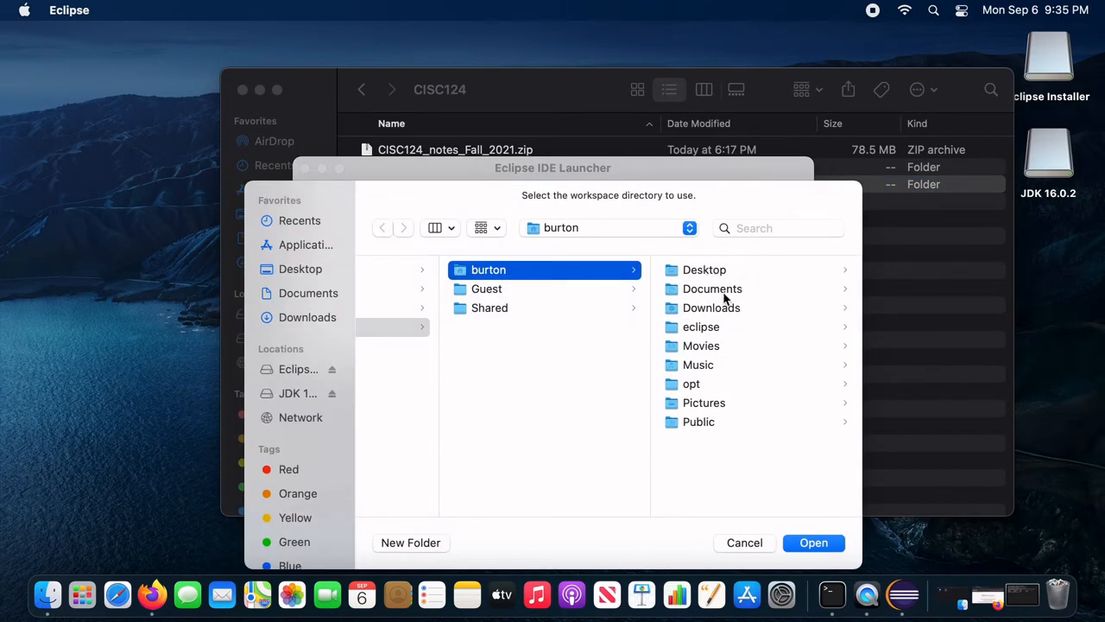
left_click(725, 294)
left_click(721, 294)
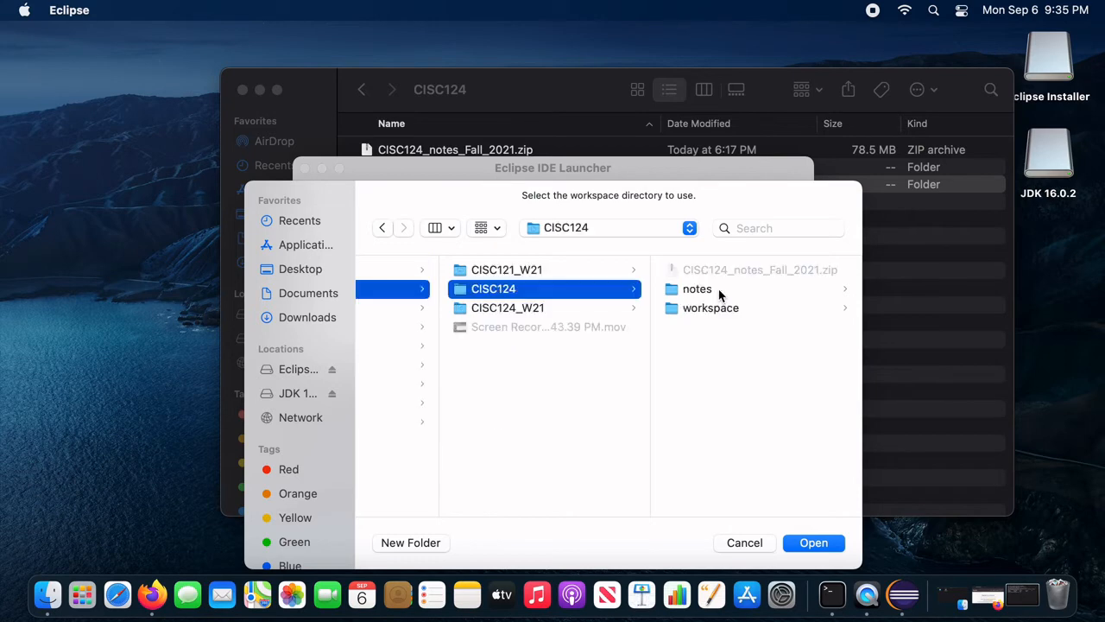
left_click(697, 312)
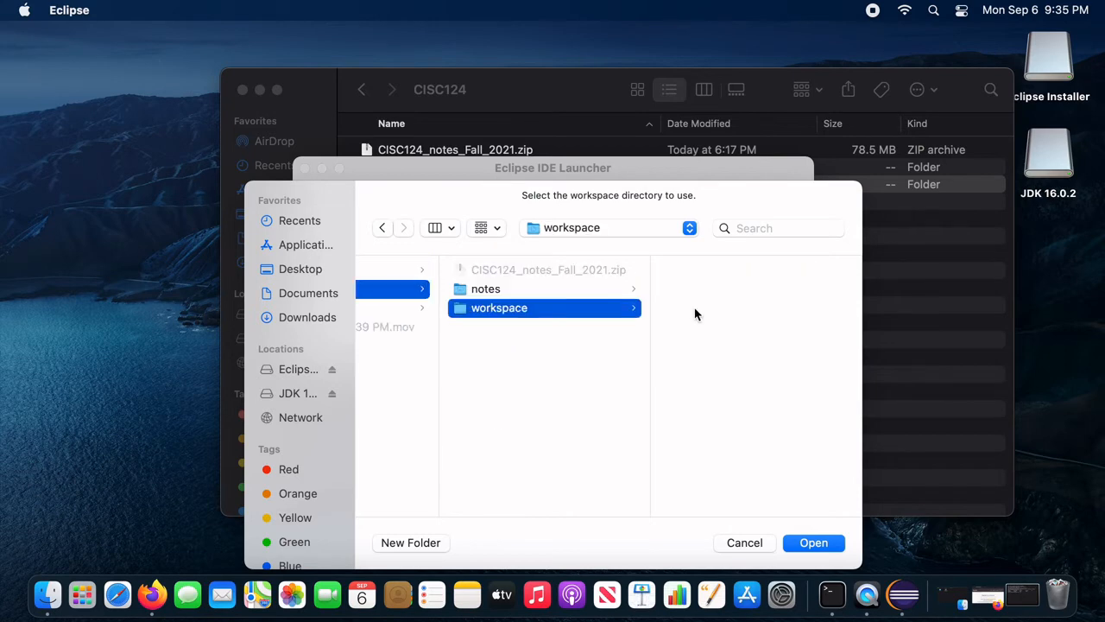
left_click(808, 544)
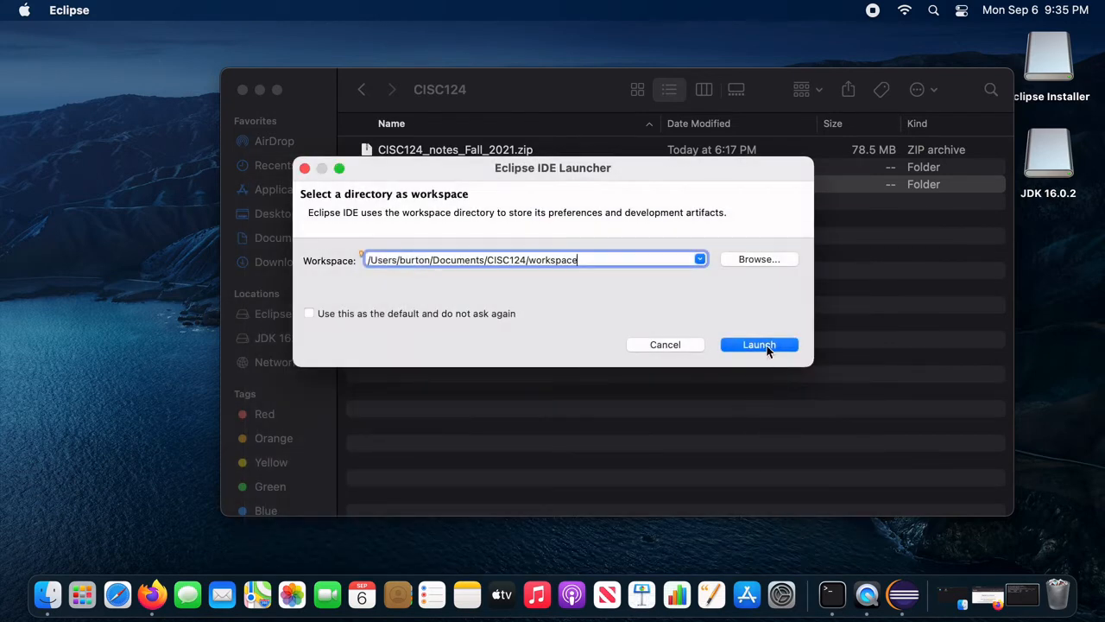
left_click(767, 345)
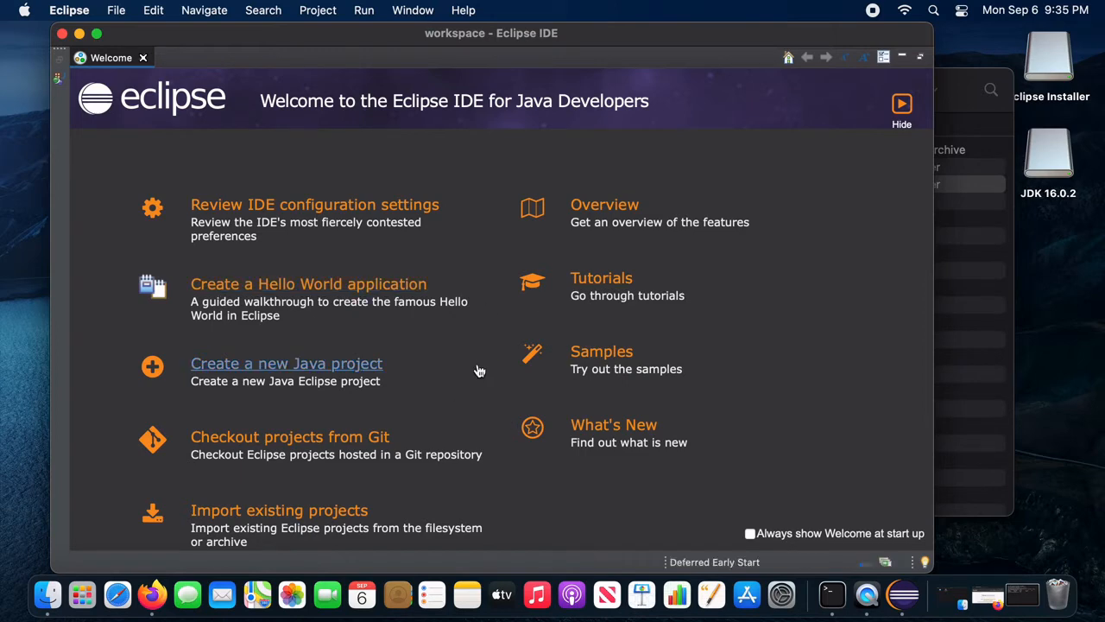
left_click(904, 109)
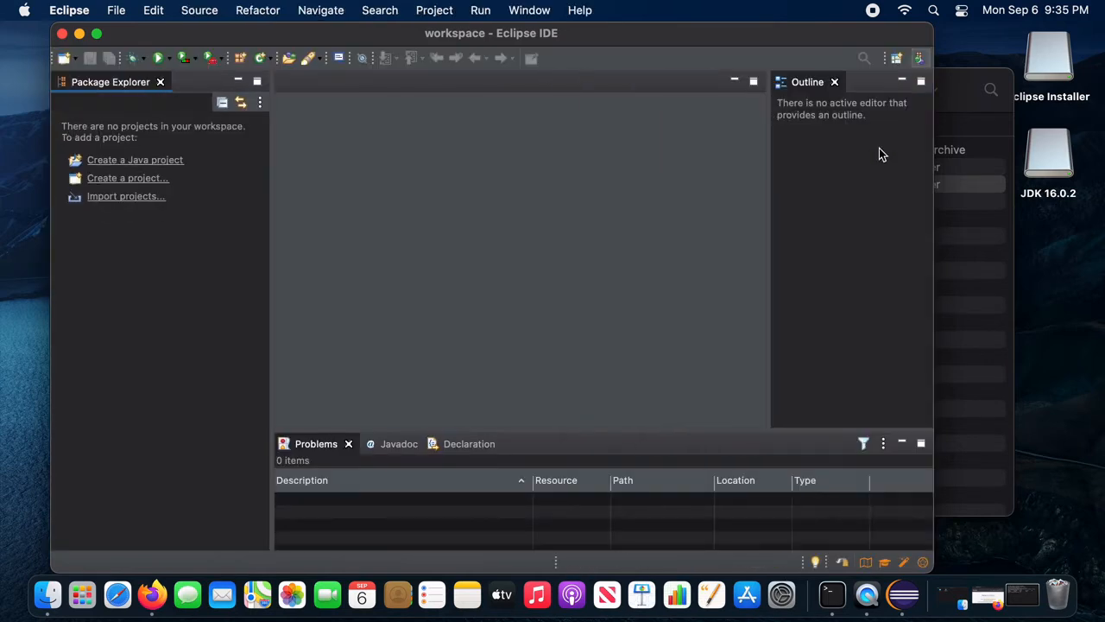
Create a Java project named FirstProject in the default location without a module-info.java file
left_click(177, 164)
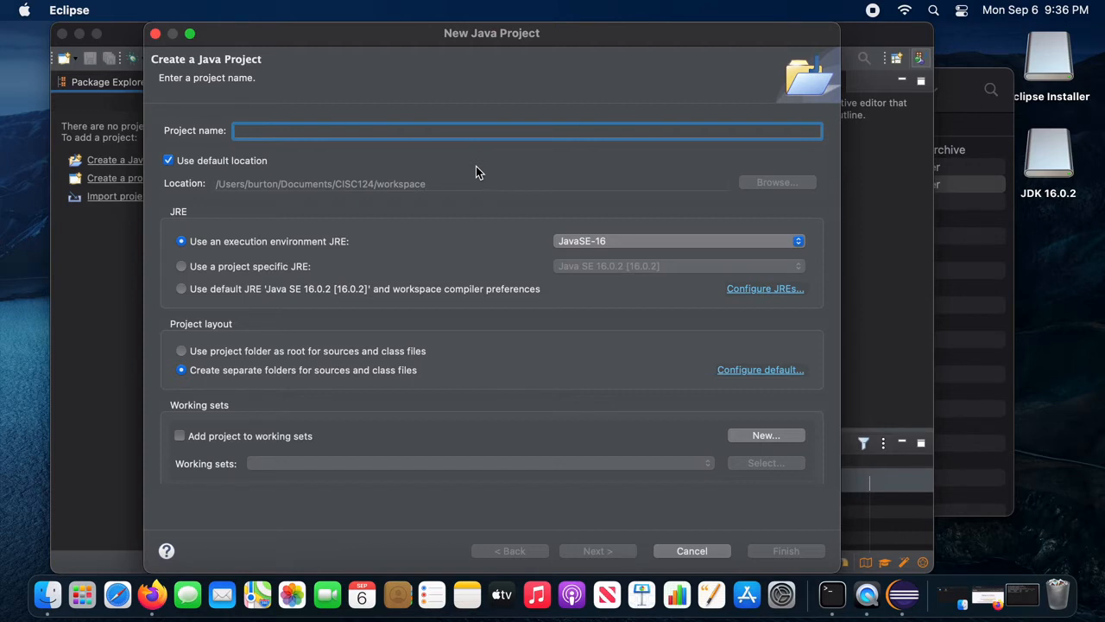
type("First")
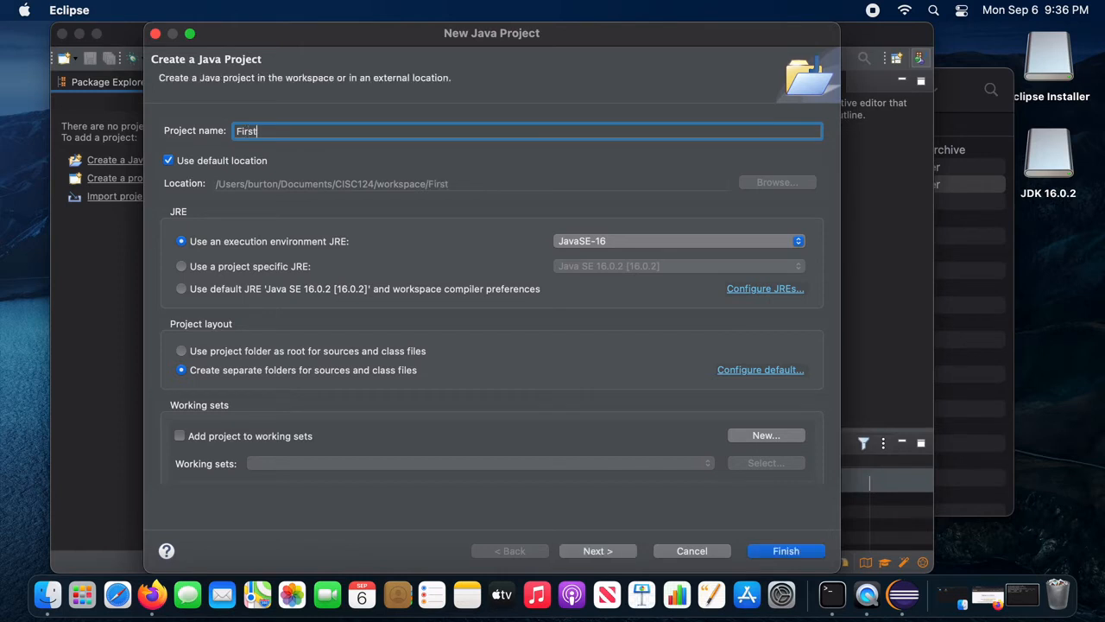
type("Project")
left_click(611, 553)
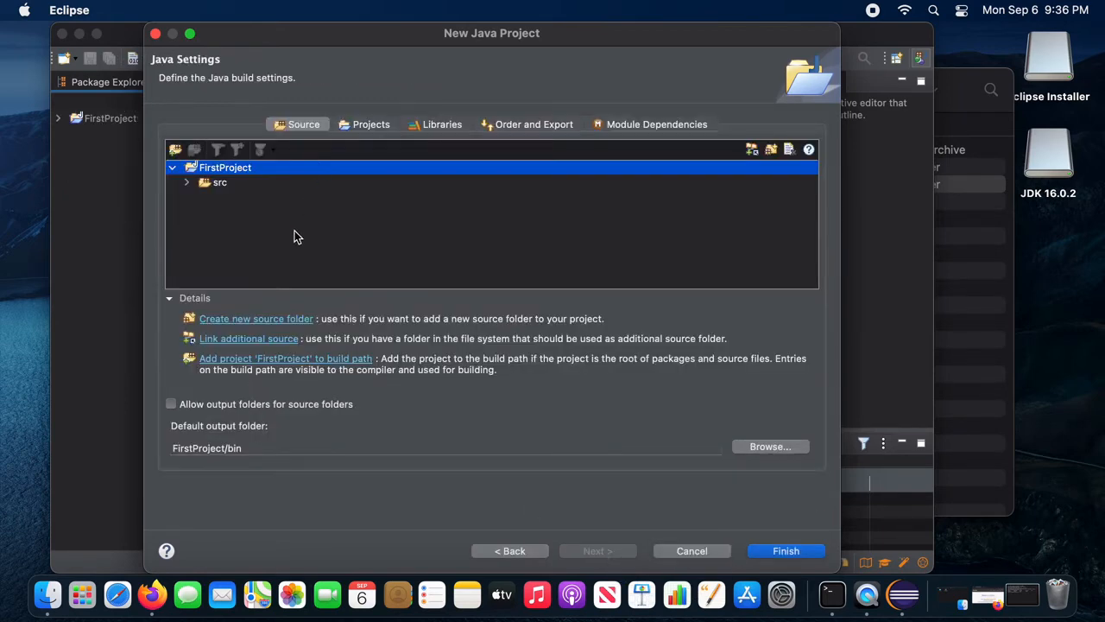
left_click(804, 551)
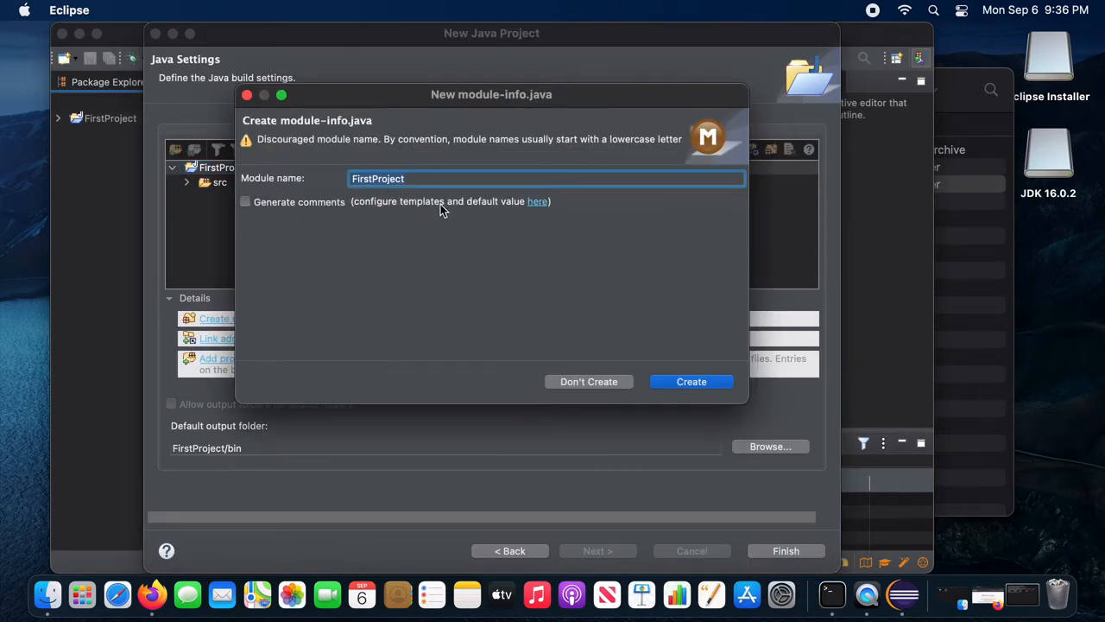
left_click(444, 177)
left_click(595, 382)
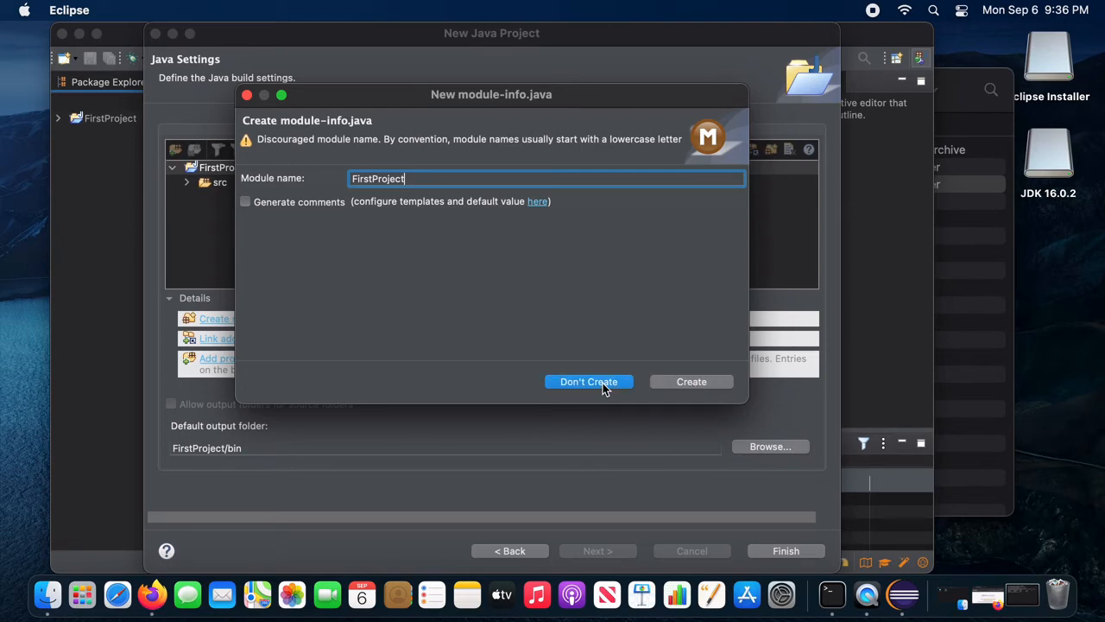
Expand FirstProject in the project tree and select its src folder
left_click(58, 120)
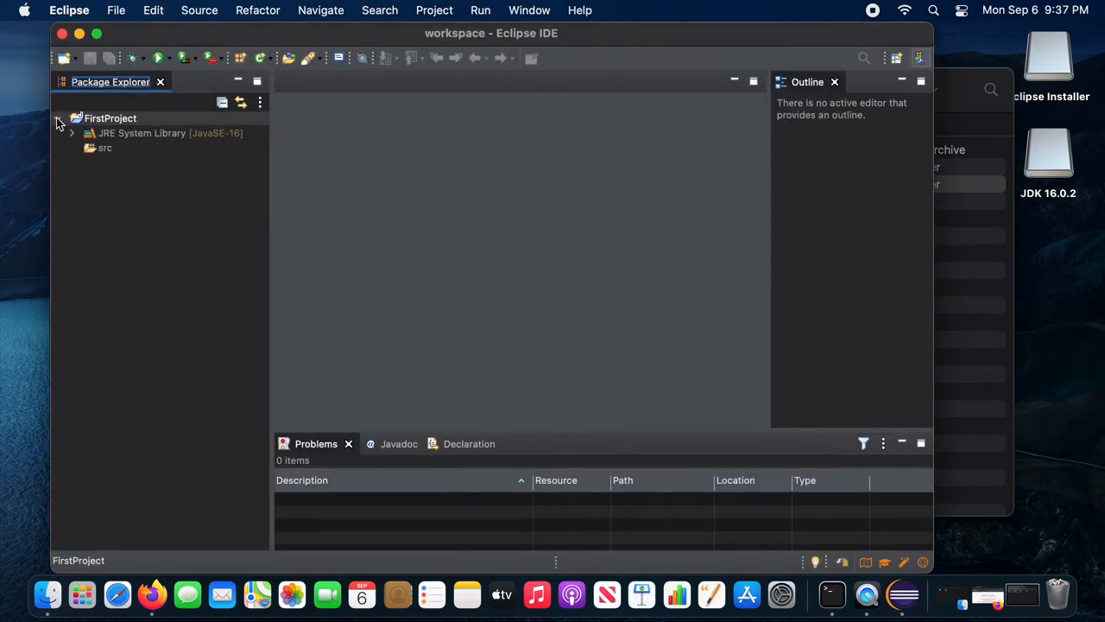
left_click(58, 120)
left_click(58, 121)
left_click(104, 152)
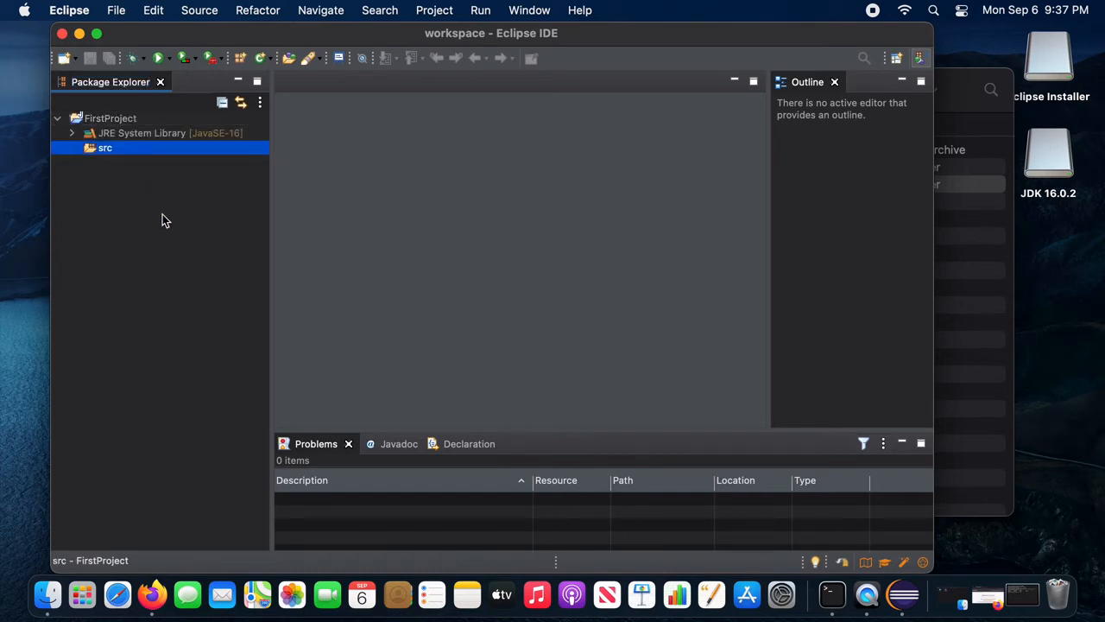
right_click(130, 152)
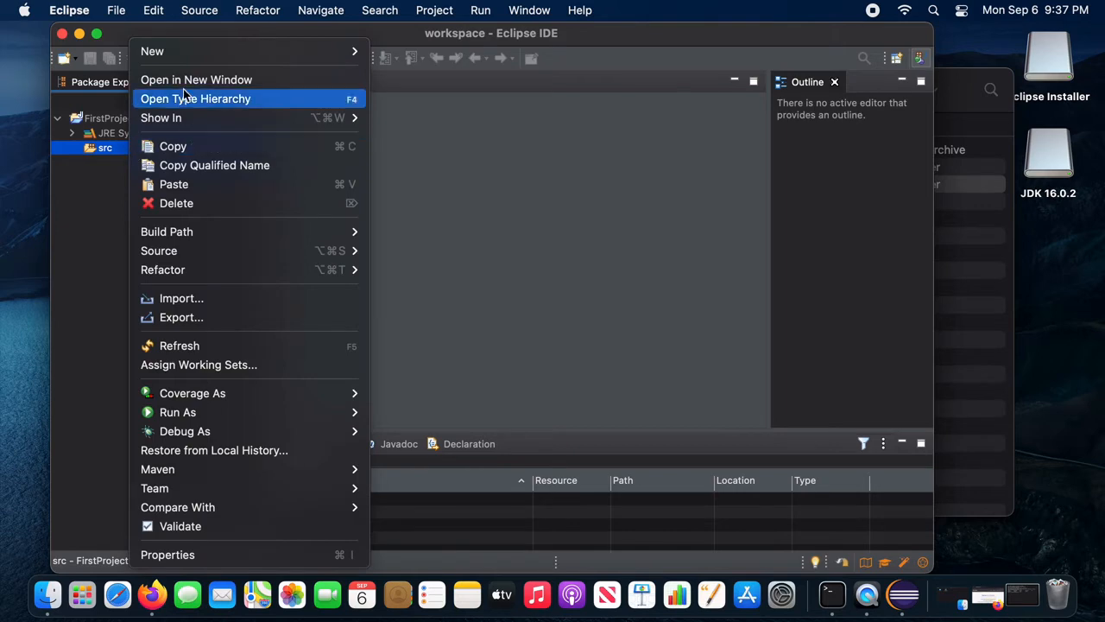
mouse_move(197, 51)
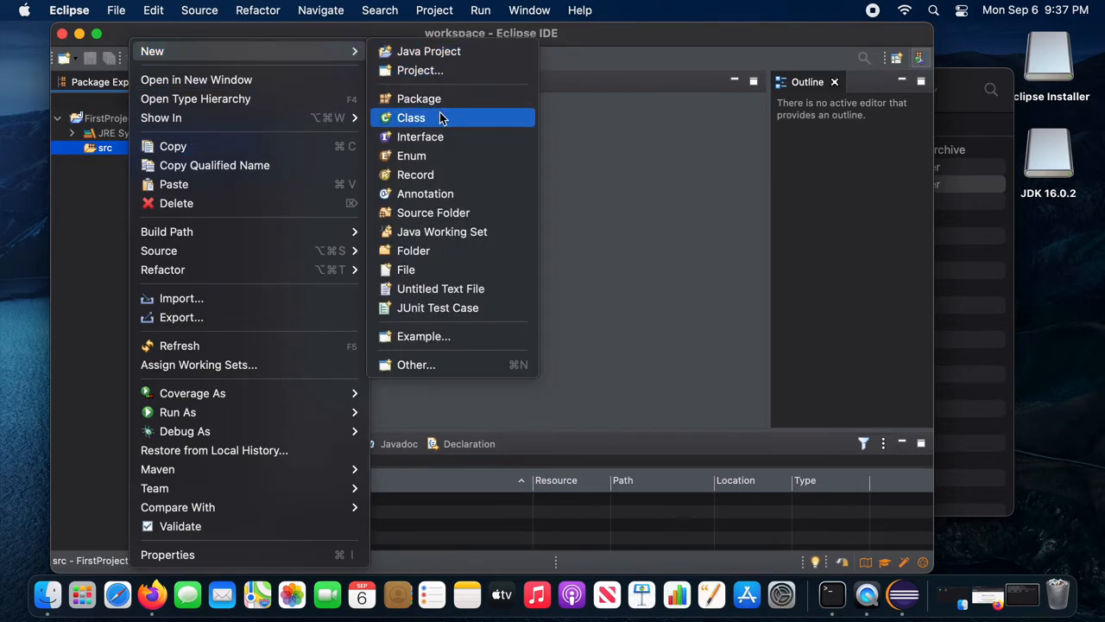
left_click(20, 217)
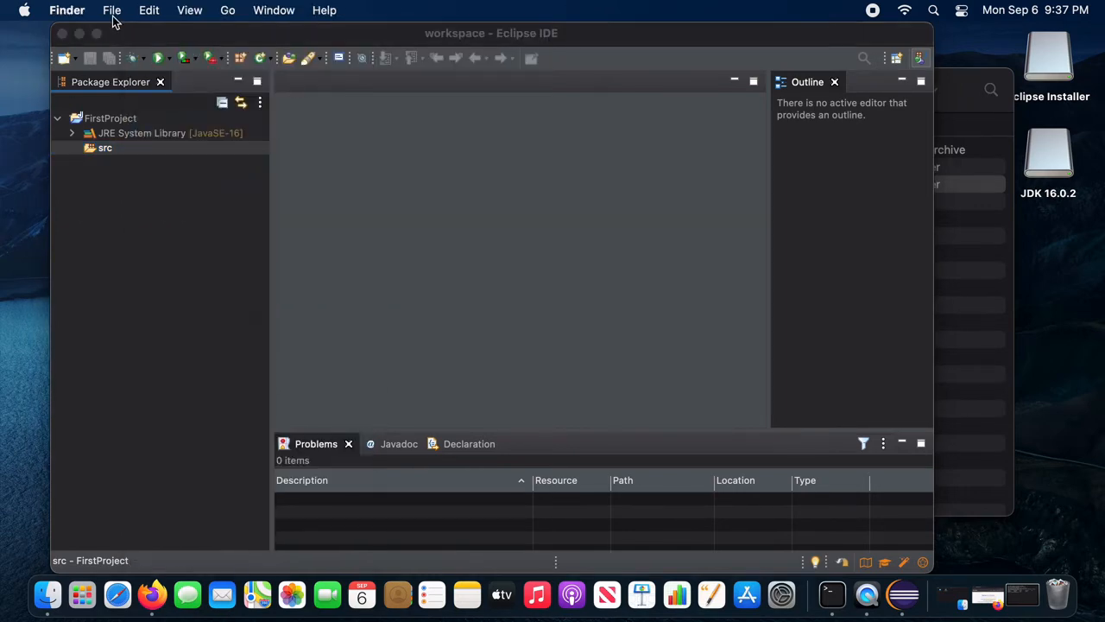
left_click(109, 193)
Create a public class named HelloWorld in FirstProject/src with a public static void main(String[] args) method stub
left_click(116, 9)
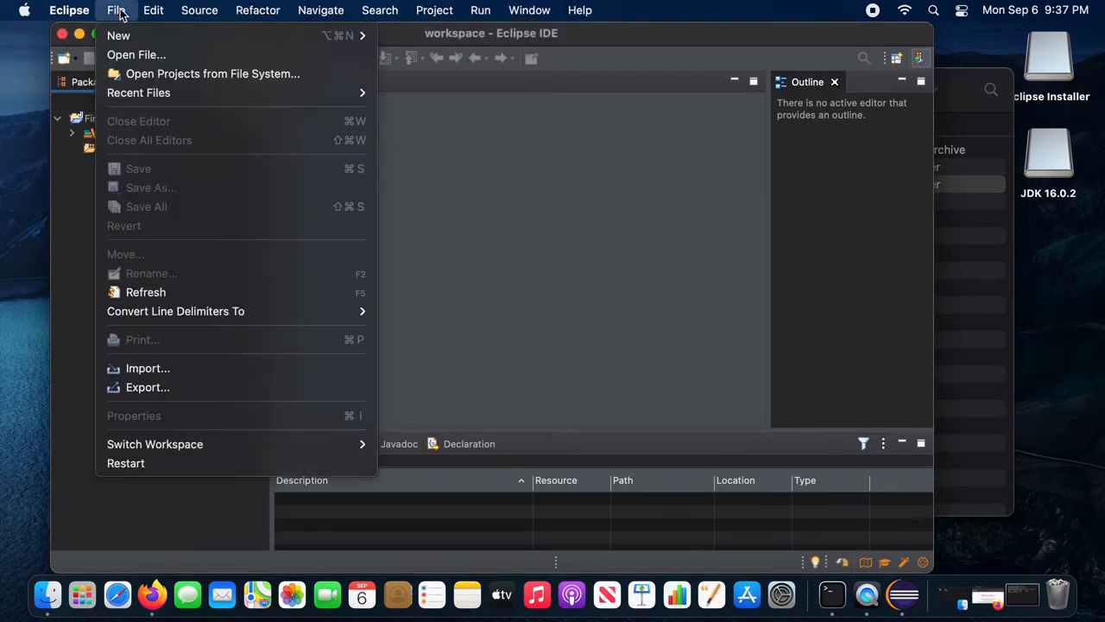
mouse_move(121, 36)
left_click(413, 101)
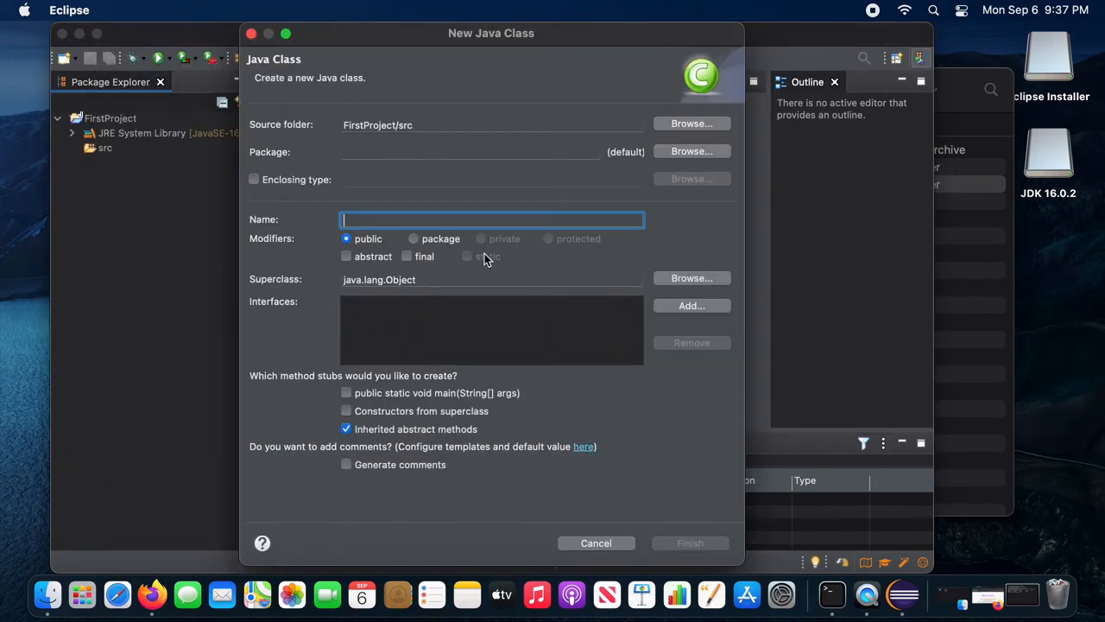
type("H")
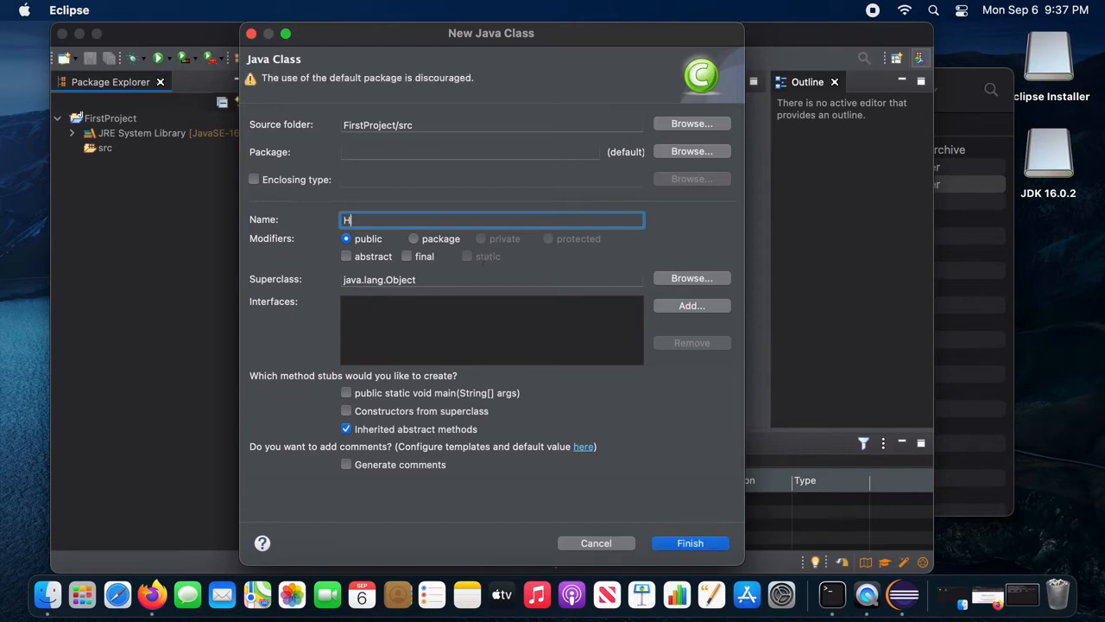
type("elloWorld")
left_click(346, 394)
left_click(691, 543)
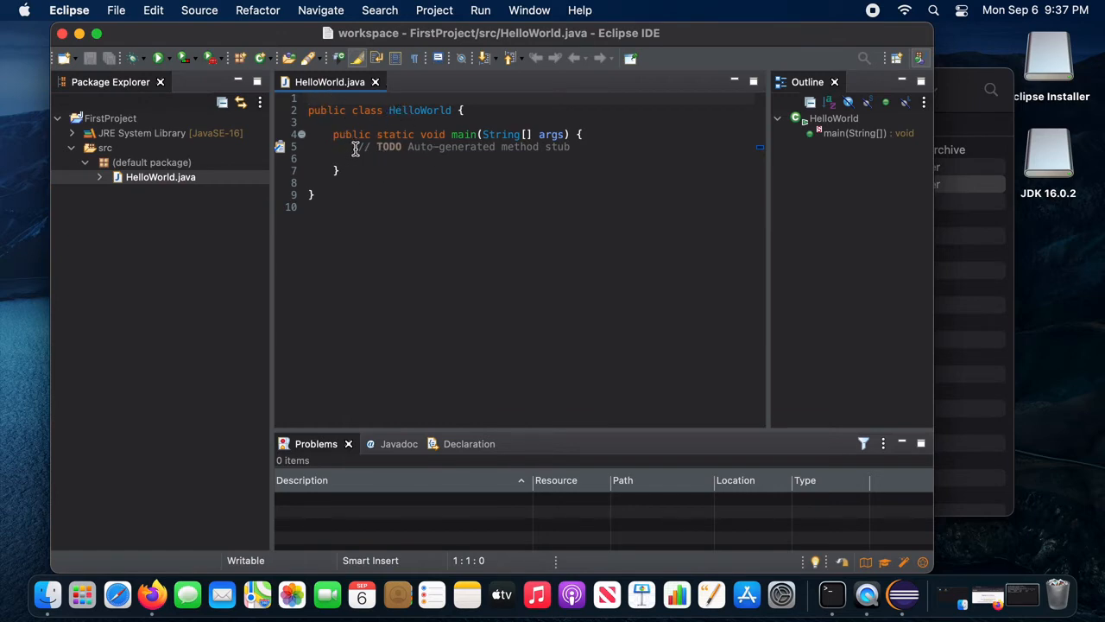
Replace the TODO comment in the main method with System.out.println("Hello, world!");
left_click_drag(358, 146, 571, 147)
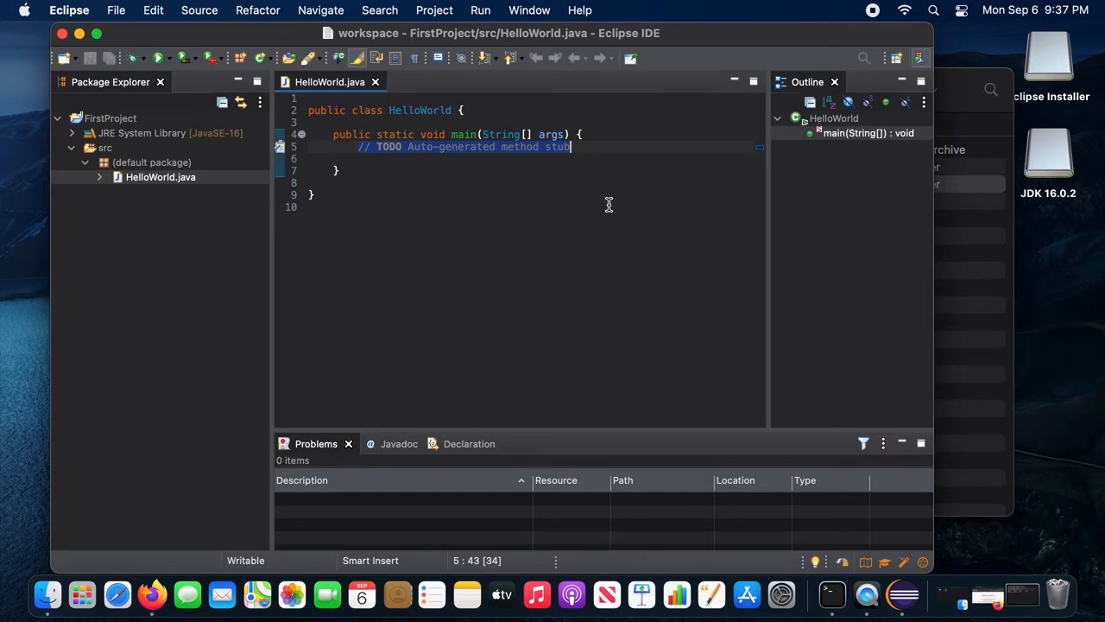
key("BackSpace")
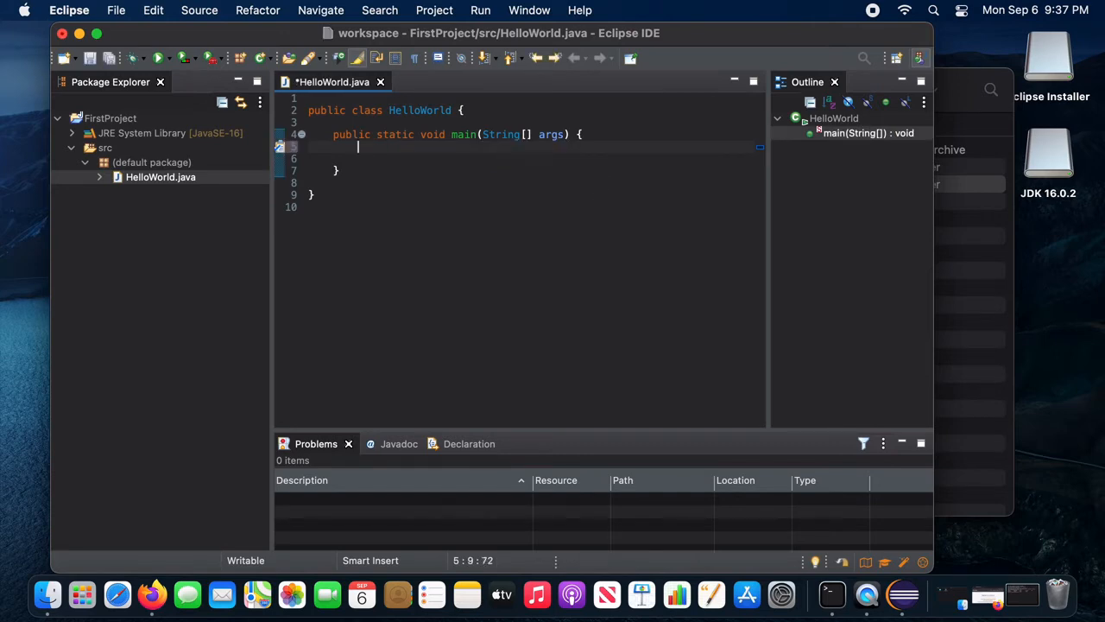
type("System.")
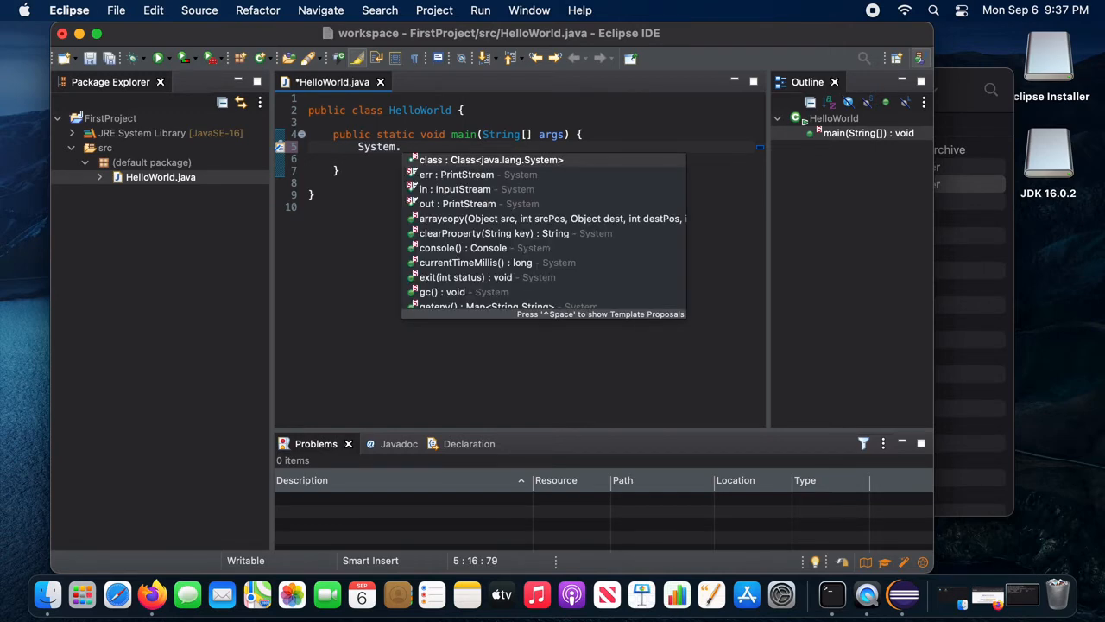
type("out.prnt")
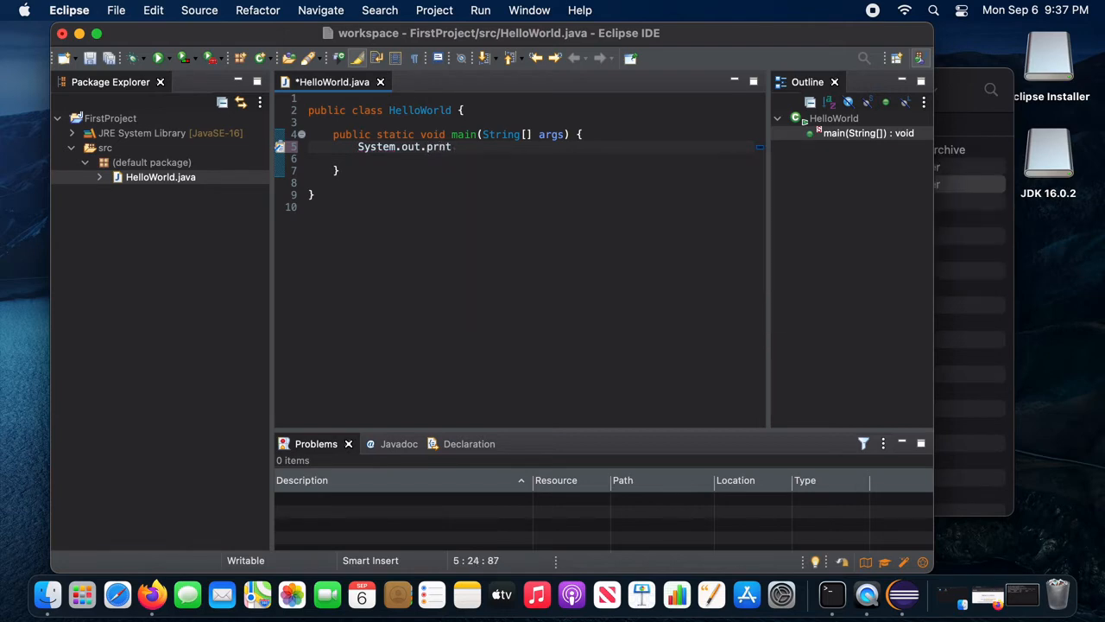
key("BackSpace")
key("BackSpace")
type("intli")
key("BackSpace")
type("n(\"Hello")
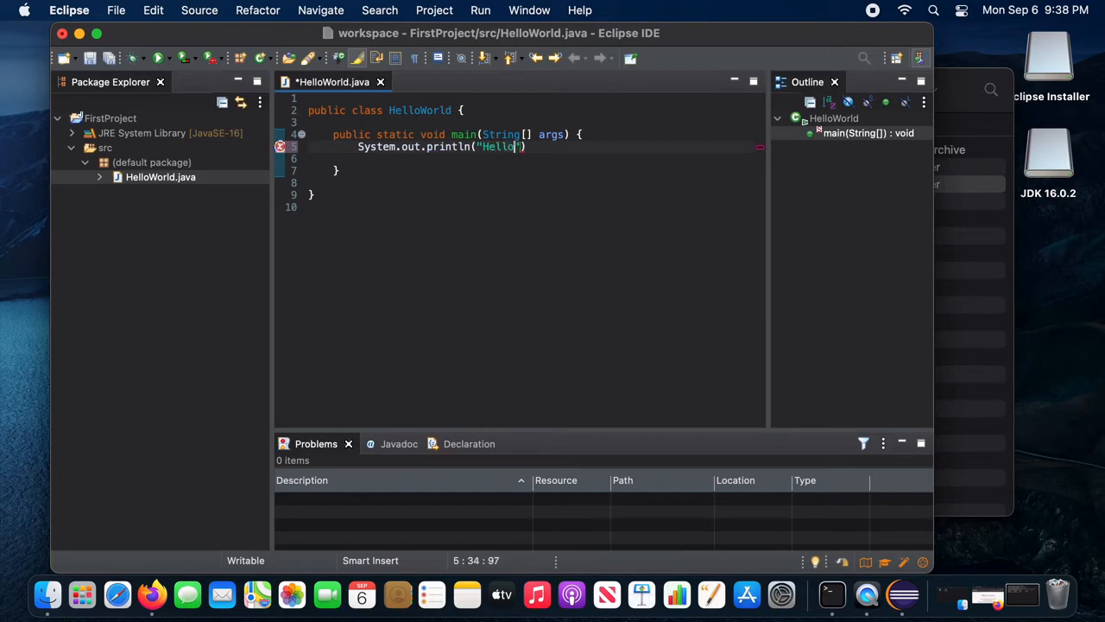
type(", world!\")")
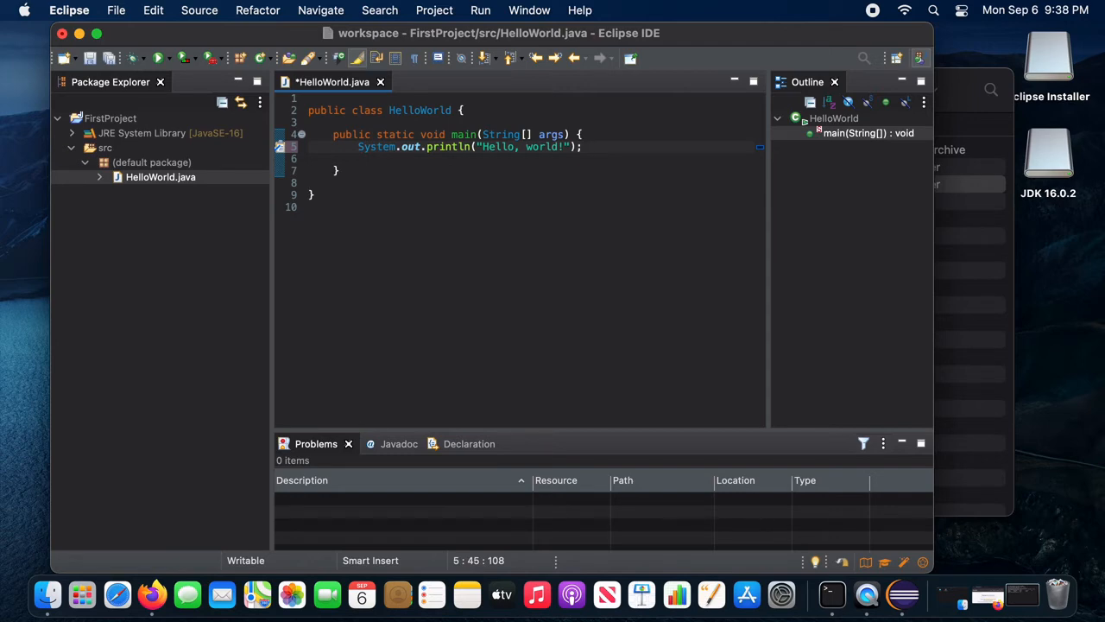
Delete the blank line below the println statement and save HelloWorld.java
key("Down")
key("Delete")
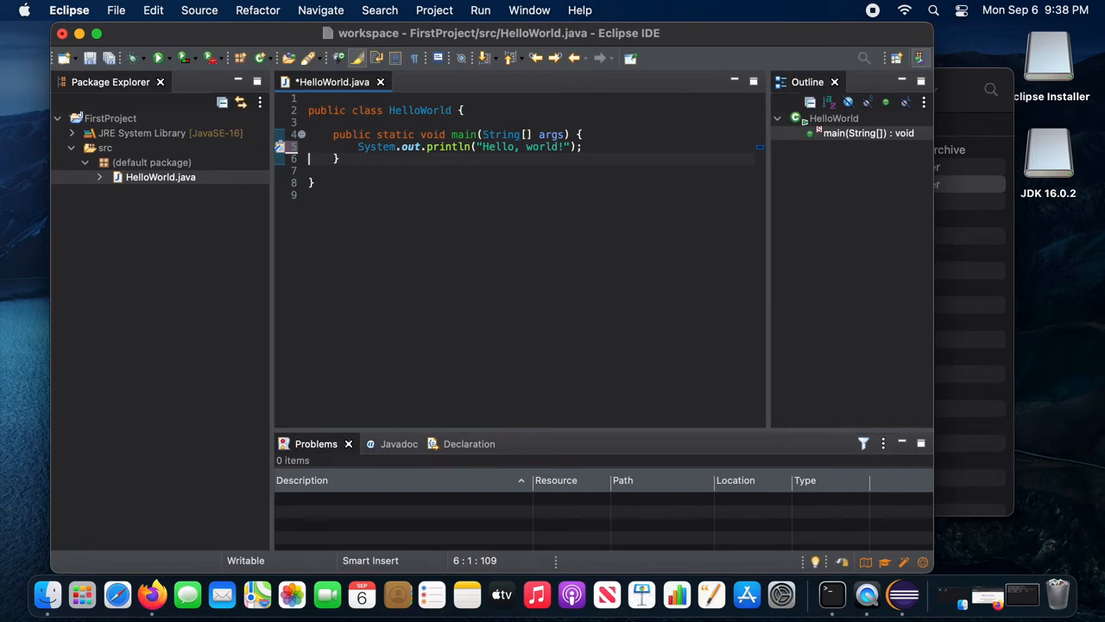
left_click(91, 61)
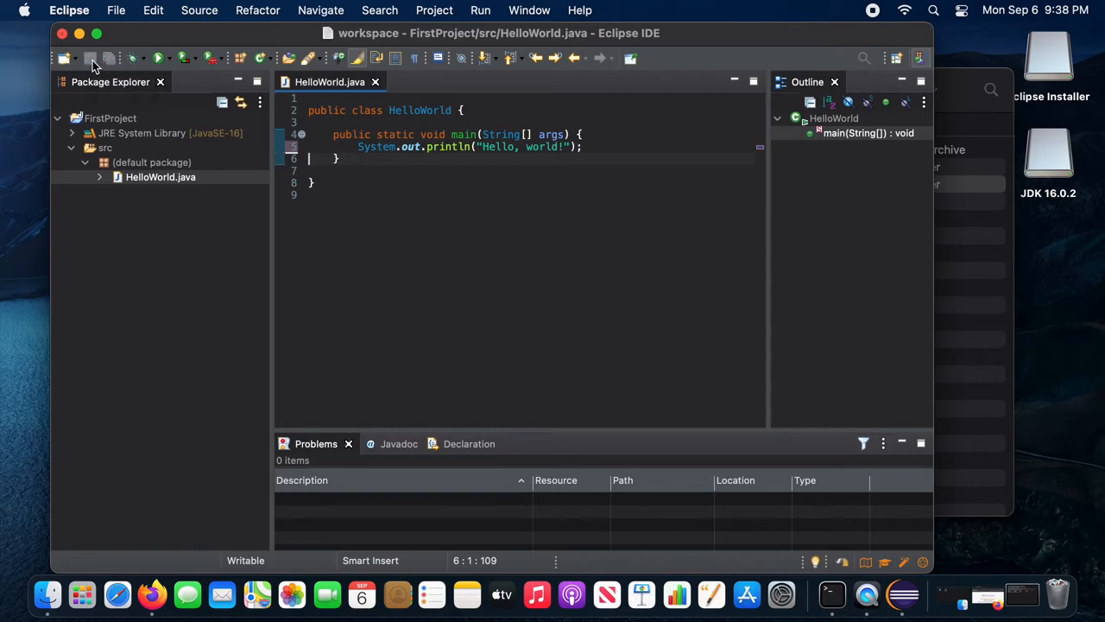
Run the HelloWorld program and check its console output
left_click(158, 59)
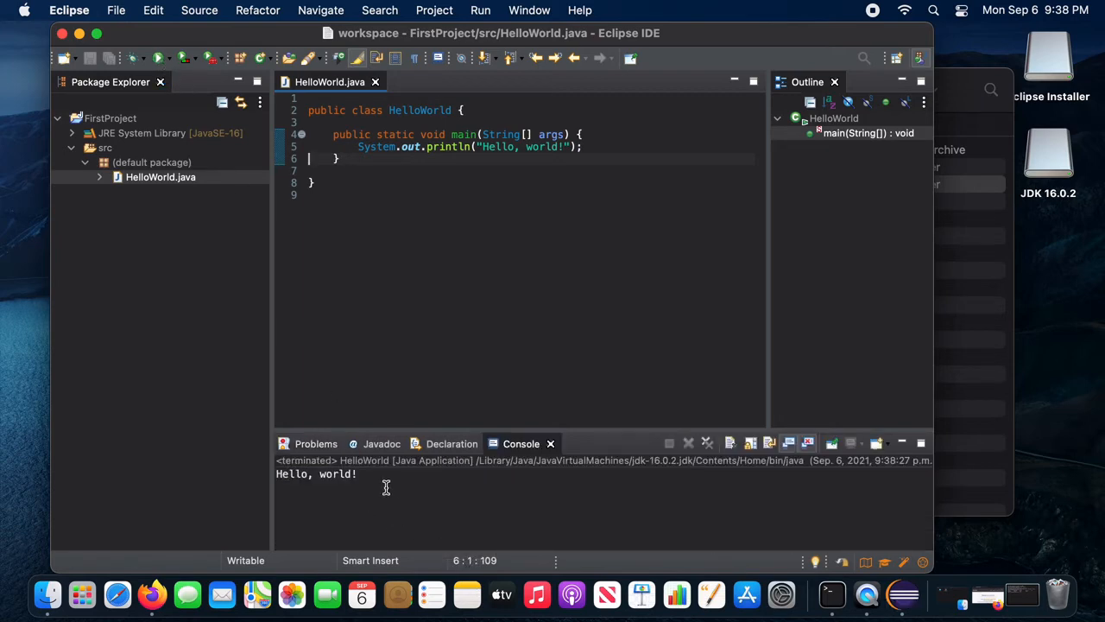
left_click_drag(385, 483, 284, 476)
left_click(420, 516)
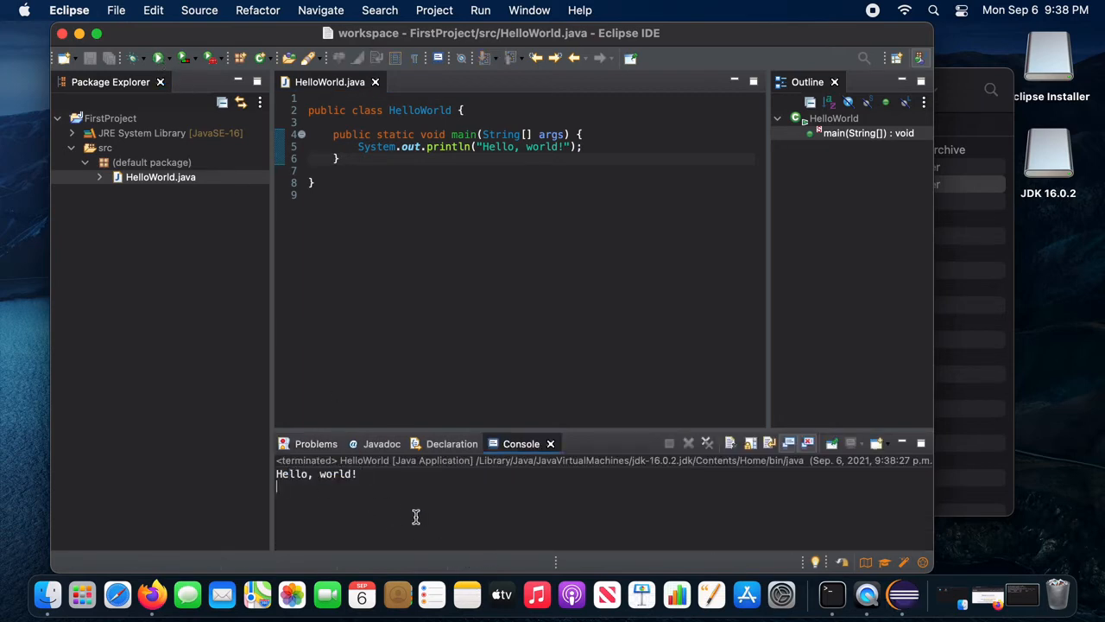
Collapse FirstProject and start an import using the Existing Projects into Workspace wizard
left_click(57, 119)
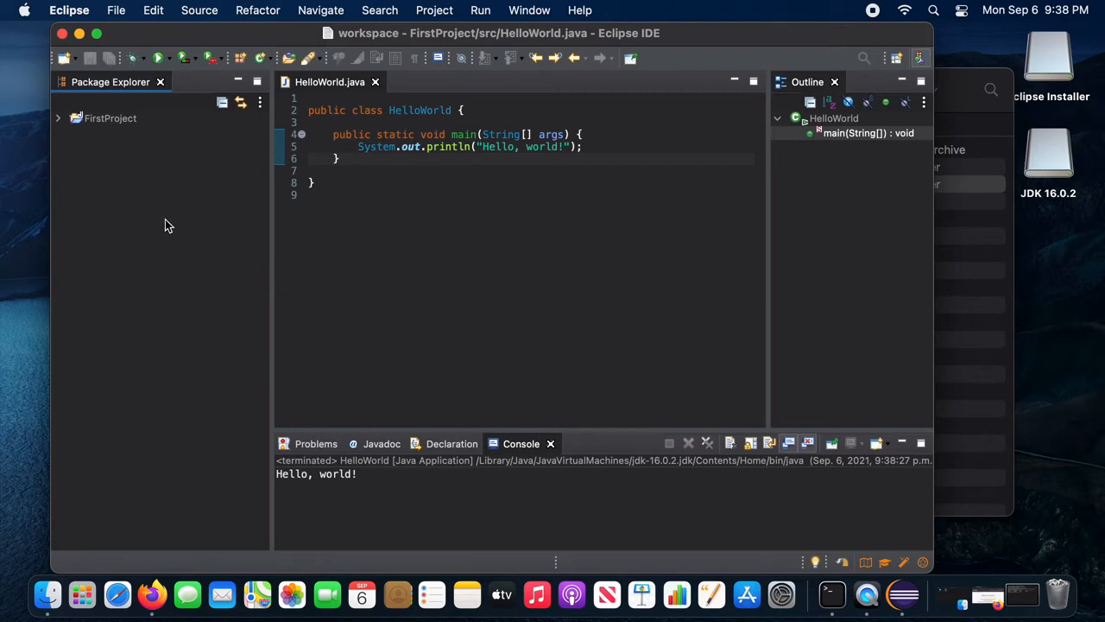
left_click(123, 13)
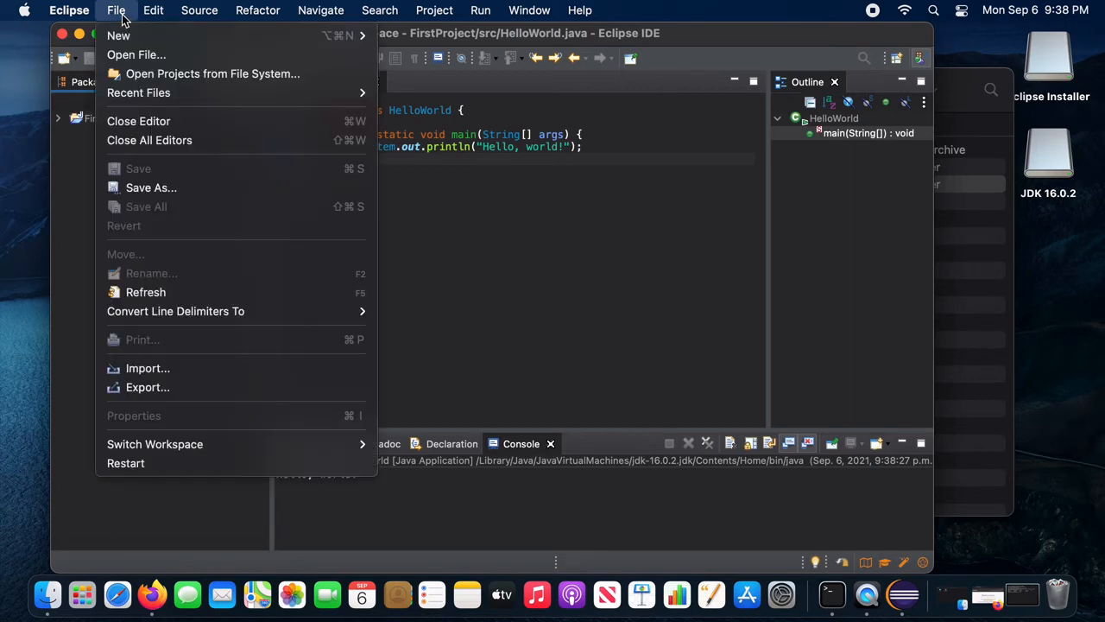
left_click(198, 374)
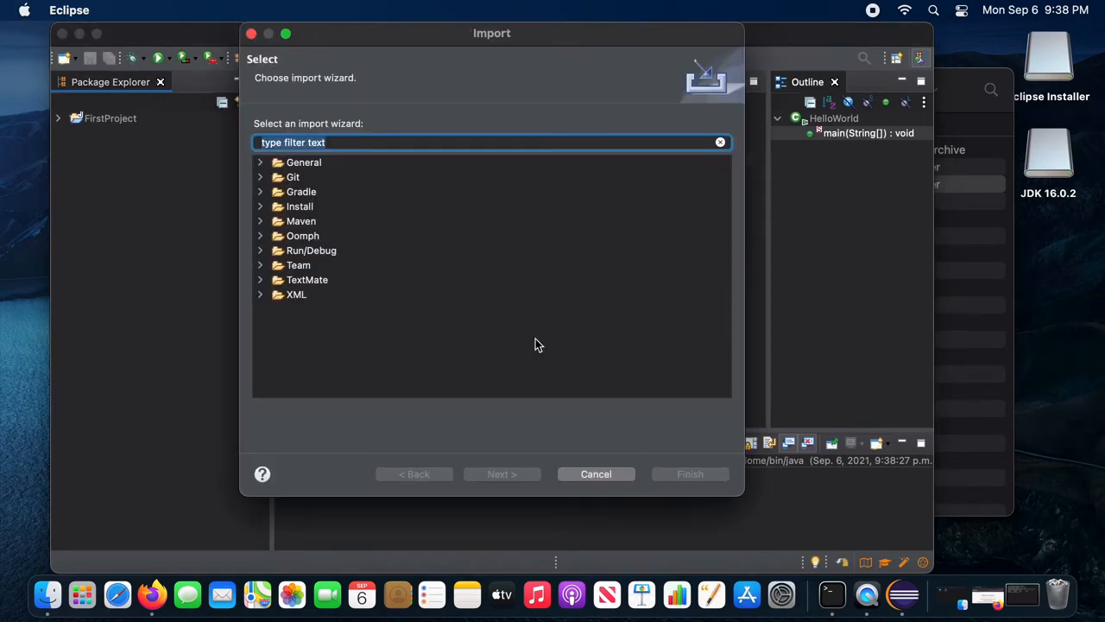
left_click(260, 163)
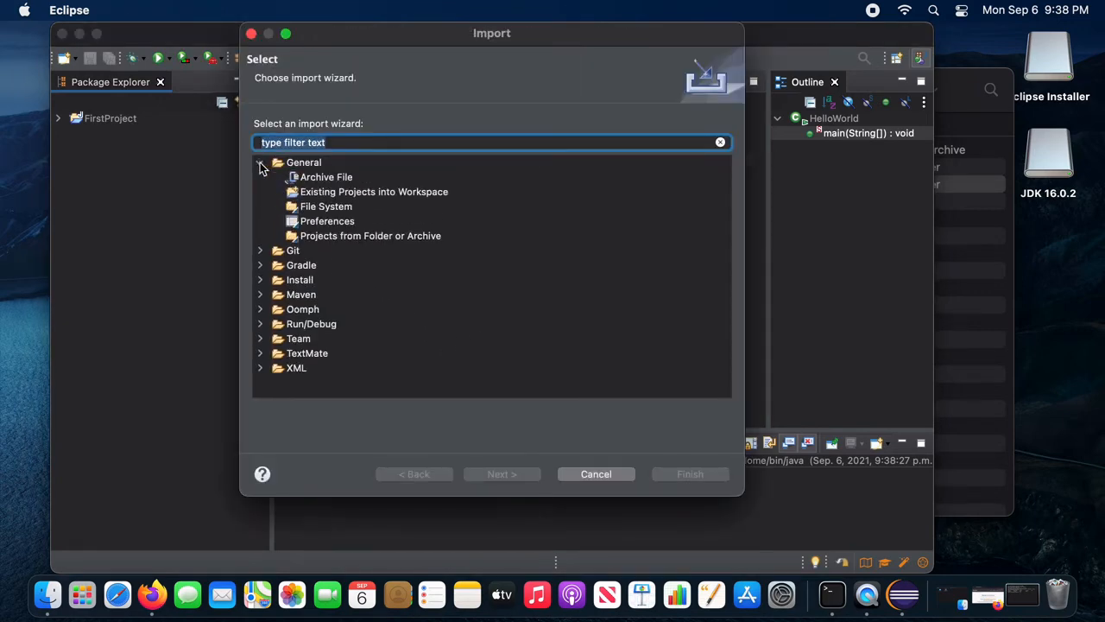
left_click(350, 193)
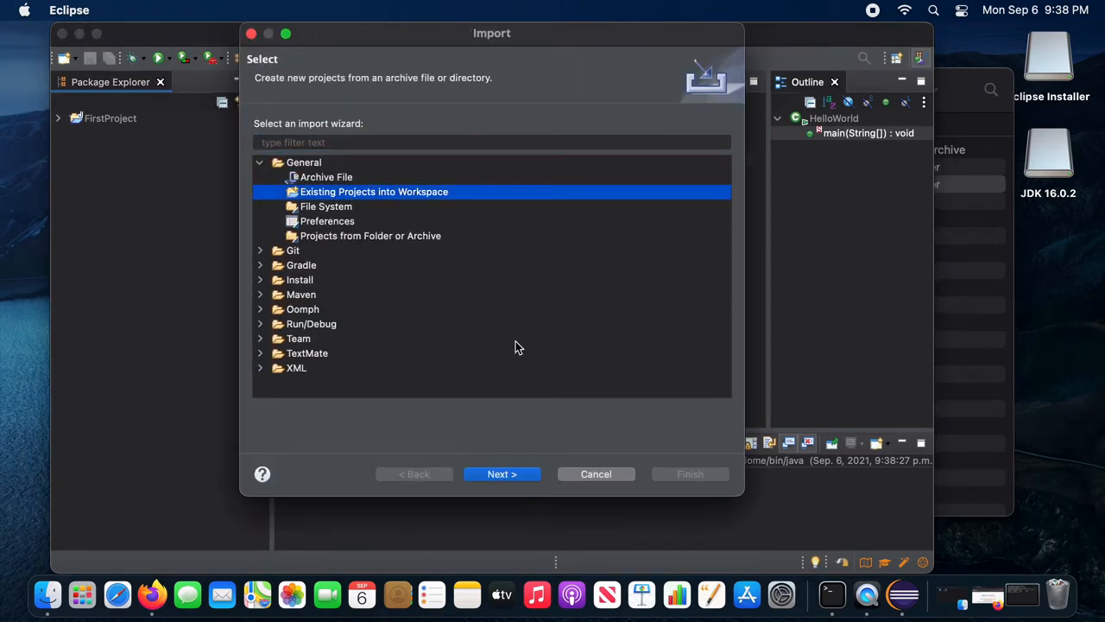
left_click(512, 475)
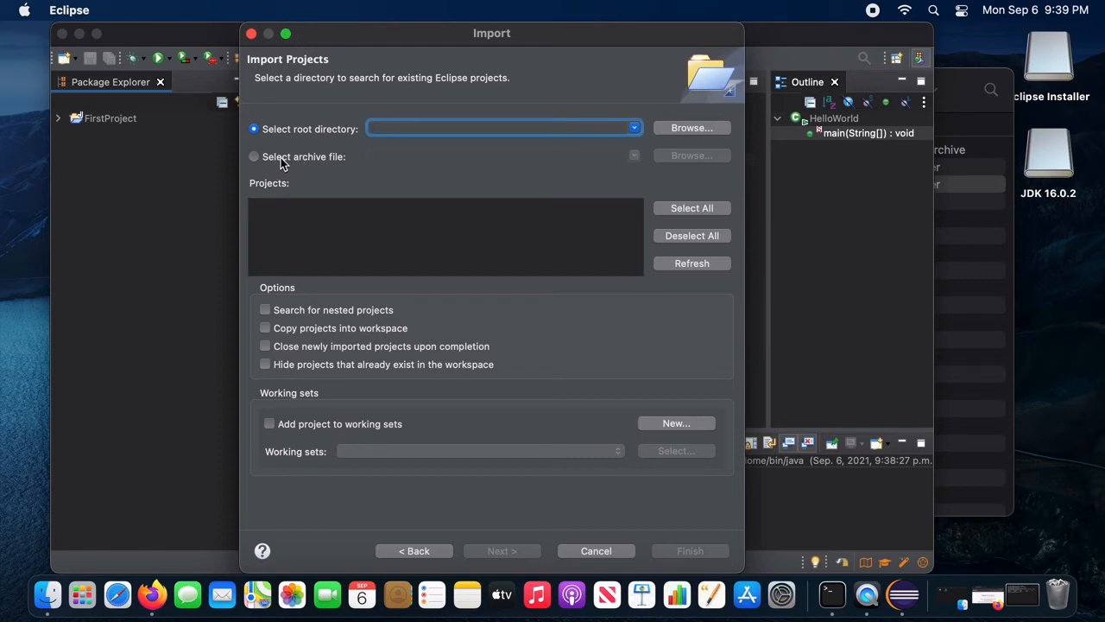
Import the CISC124 project from the archive file CISC124_notes_eclipse_project_2021.09.05.zip in the CISC124/notes folder
left_click(253, 157)
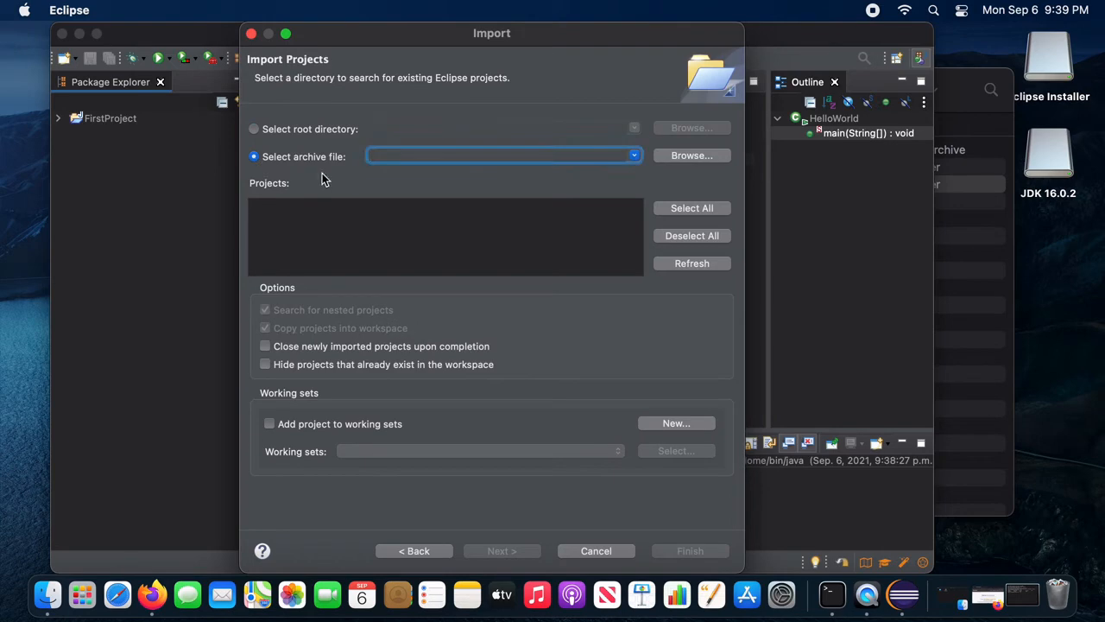
left_click(685, 157)
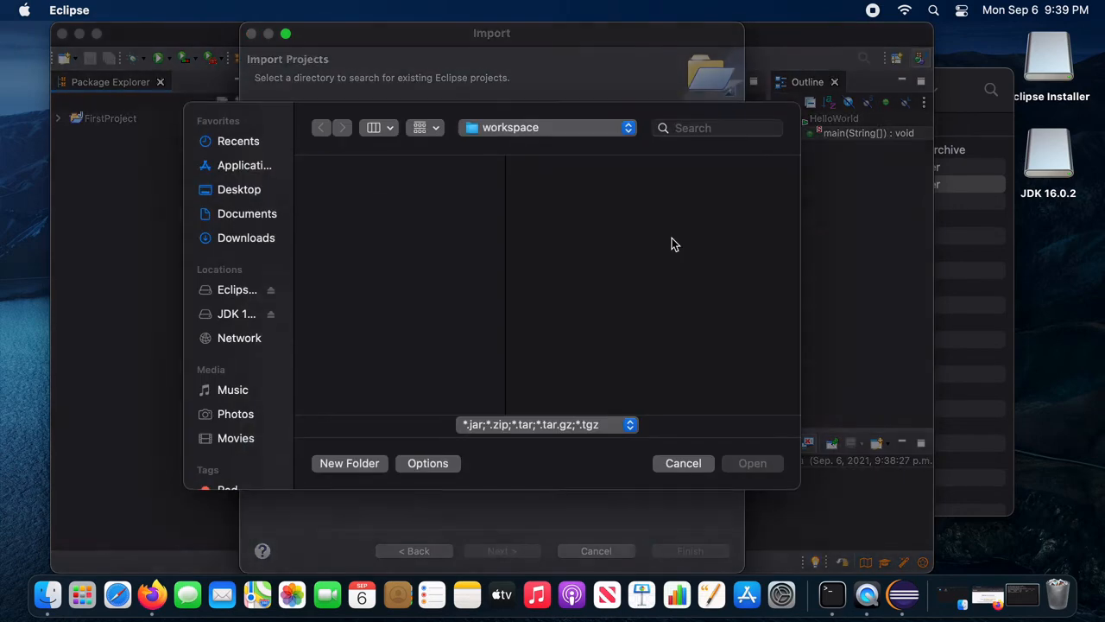
left_click(631, 132)
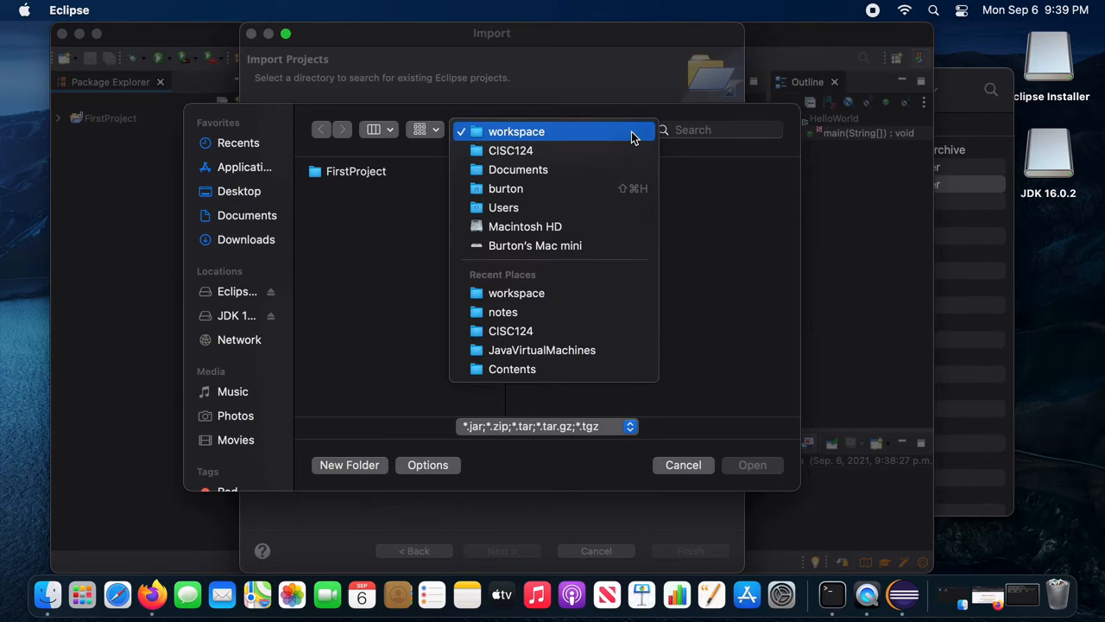
left_click(583, 153)
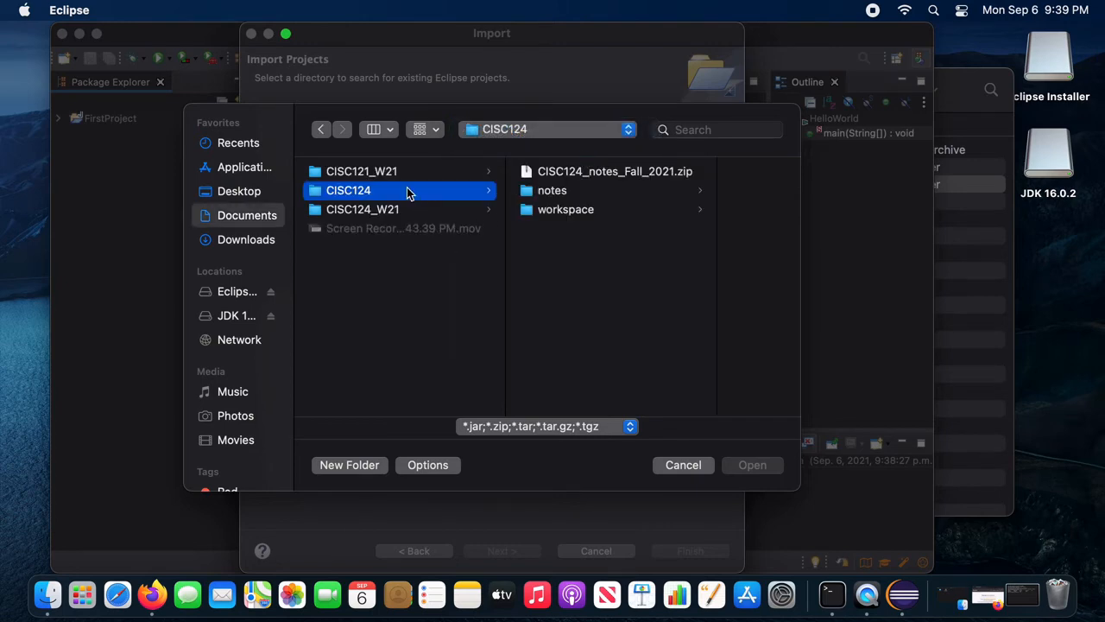
left_click(568, 196)
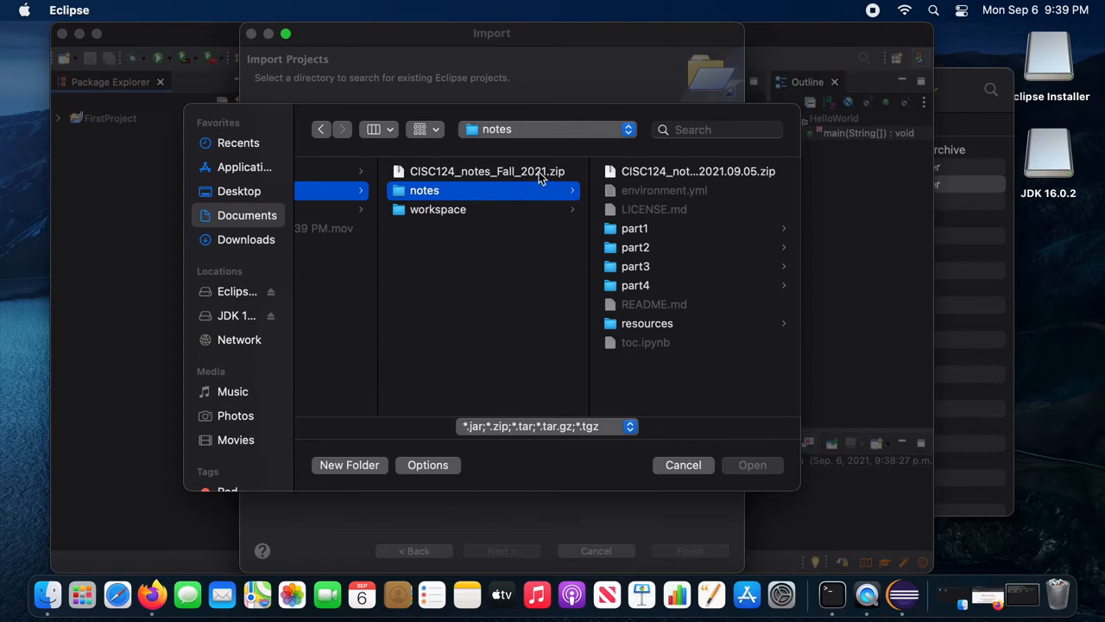
left_click(539, 172)
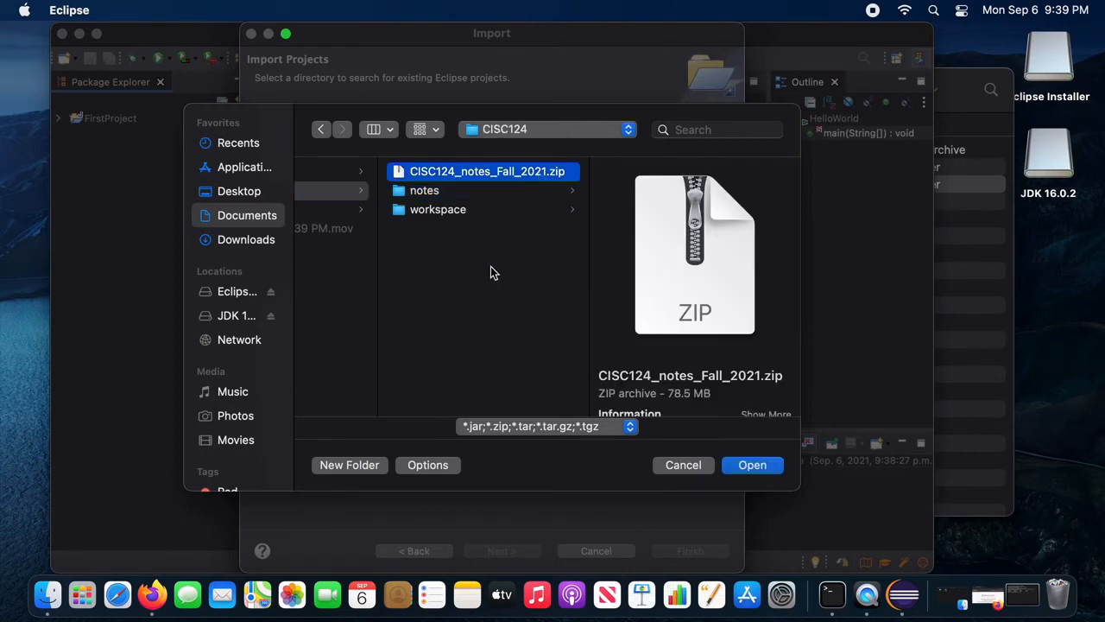
left_click(436, 194)
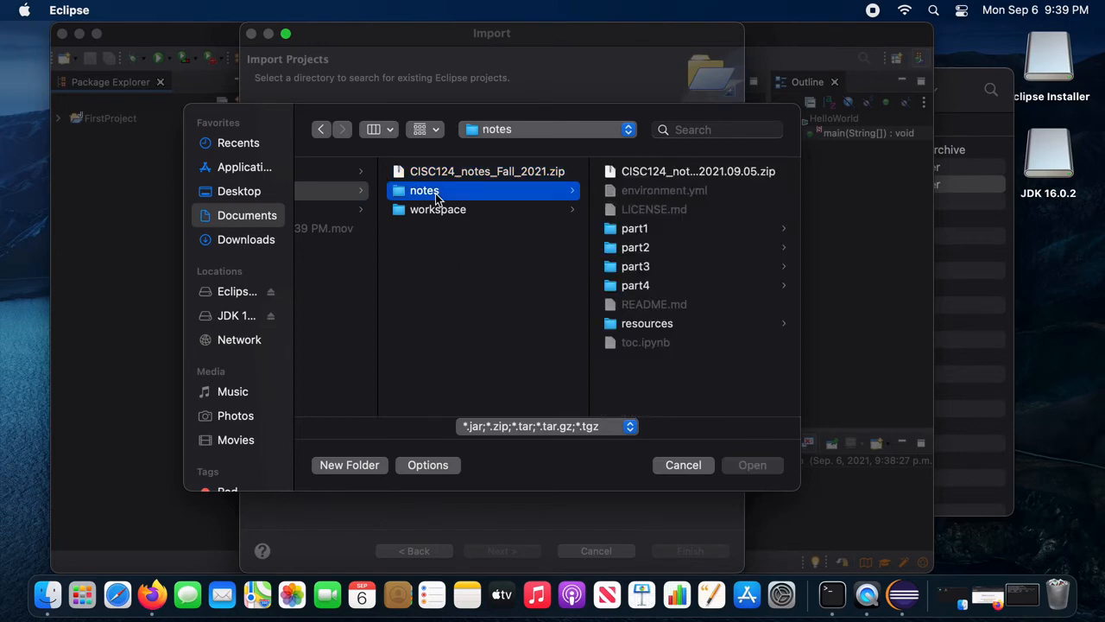
left_click(663, 173)
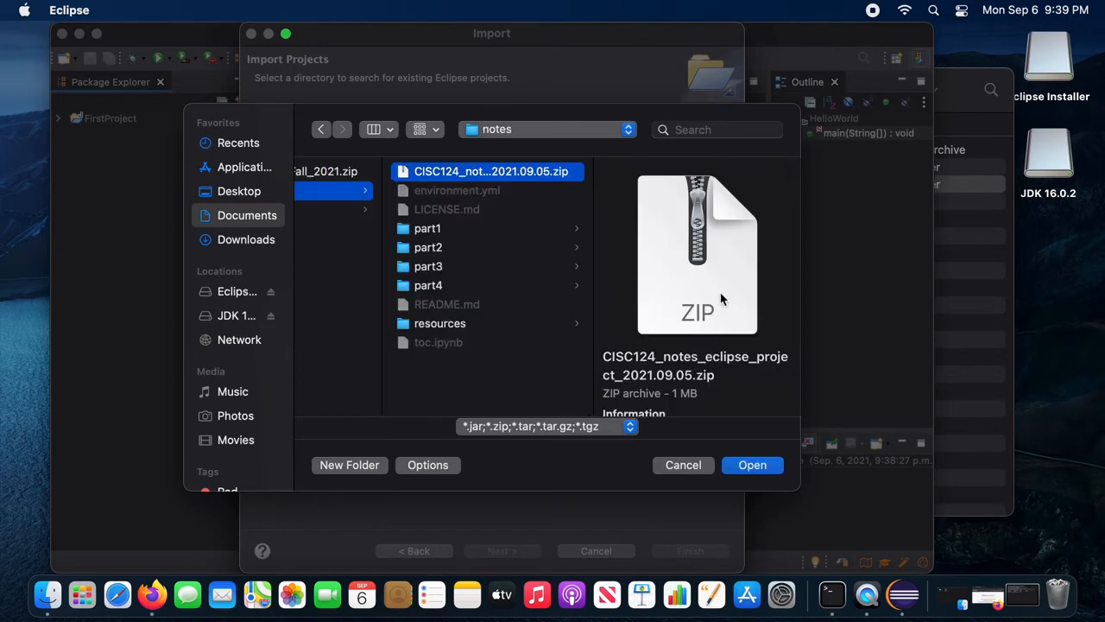
left_click_drag(800, 278, 994, 289)
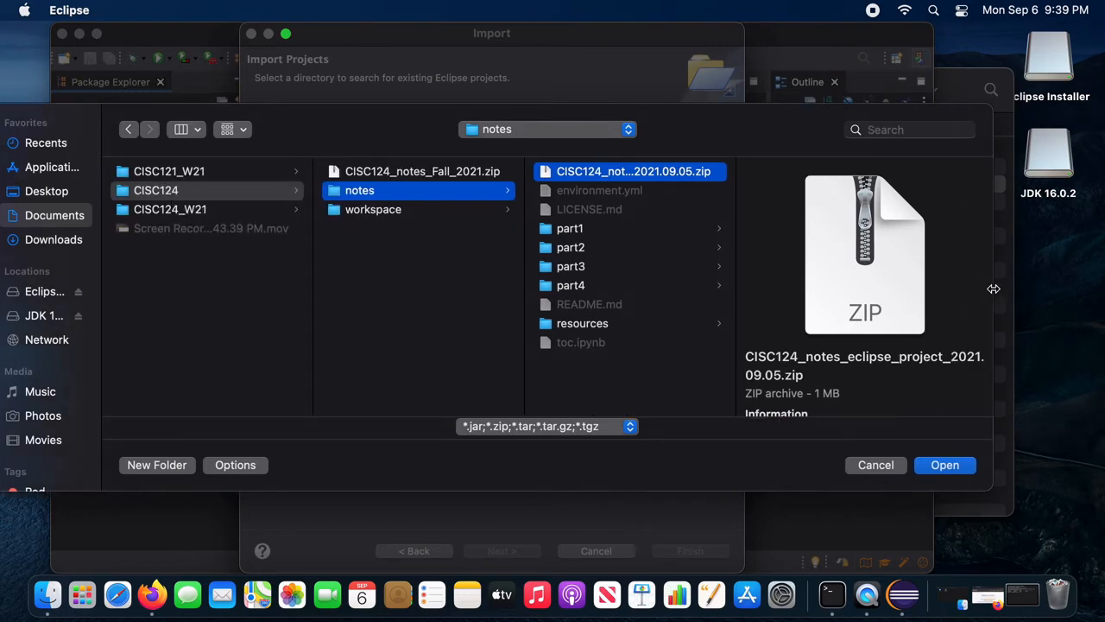
left_click_drag(753, 248, 865, 247)
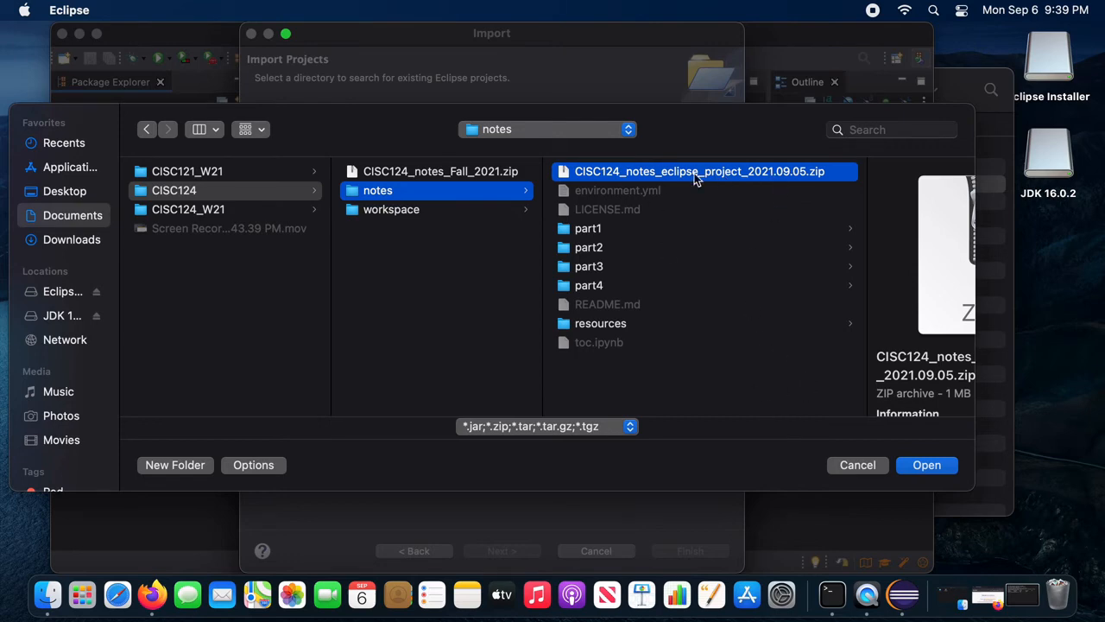
left_click(924, 464)
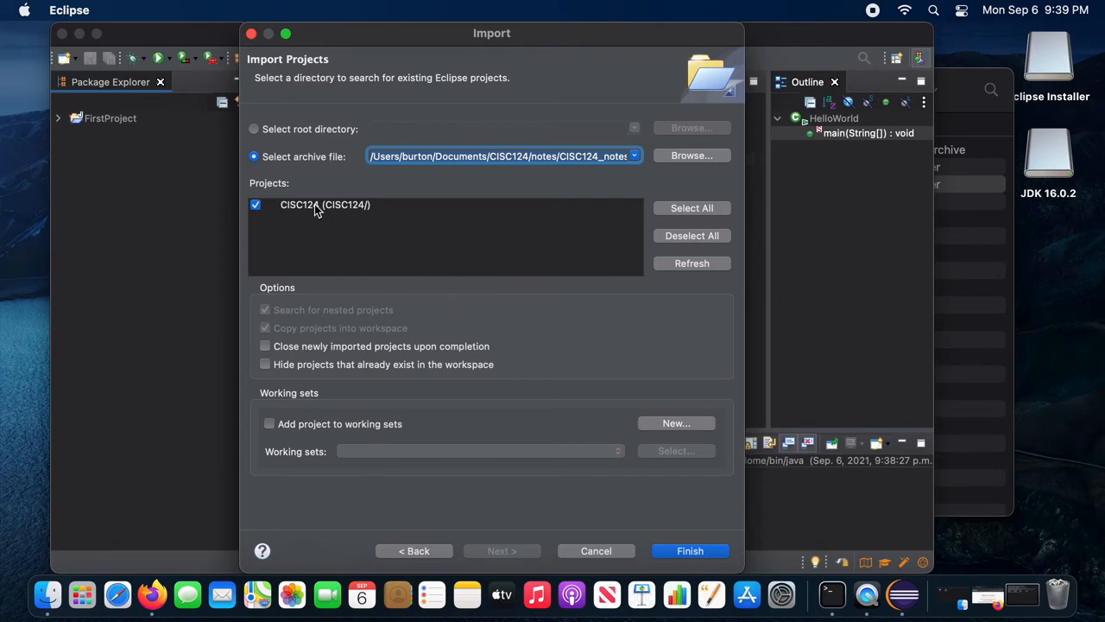
left_click(695, 557)
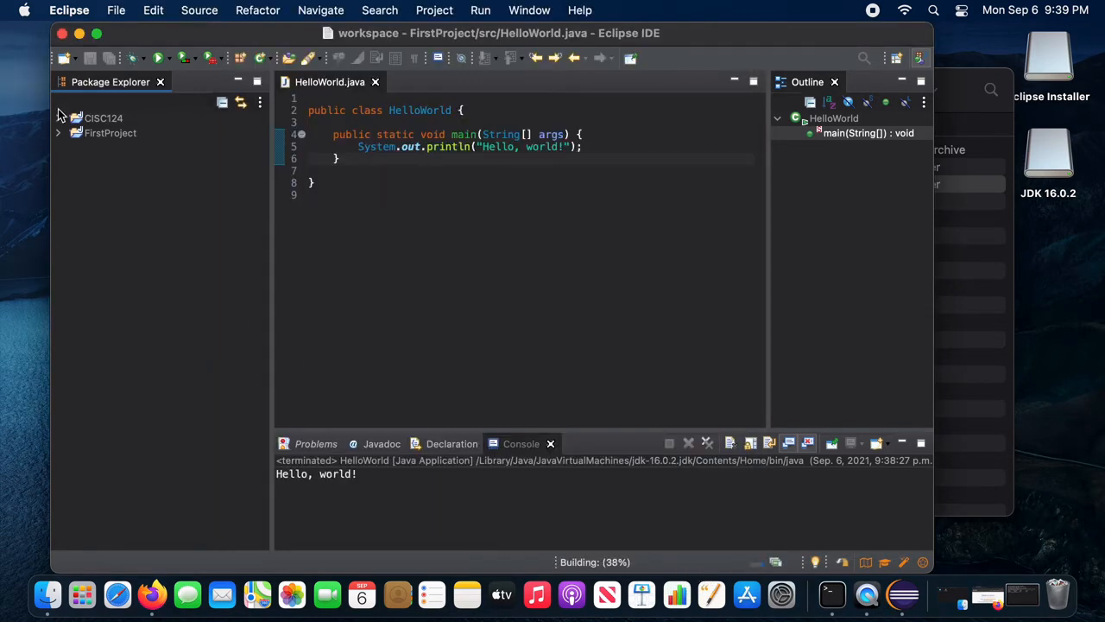
Examine the CISC124 project's src folder and the Java files inside its first few notes packages
left_click(58, 118)
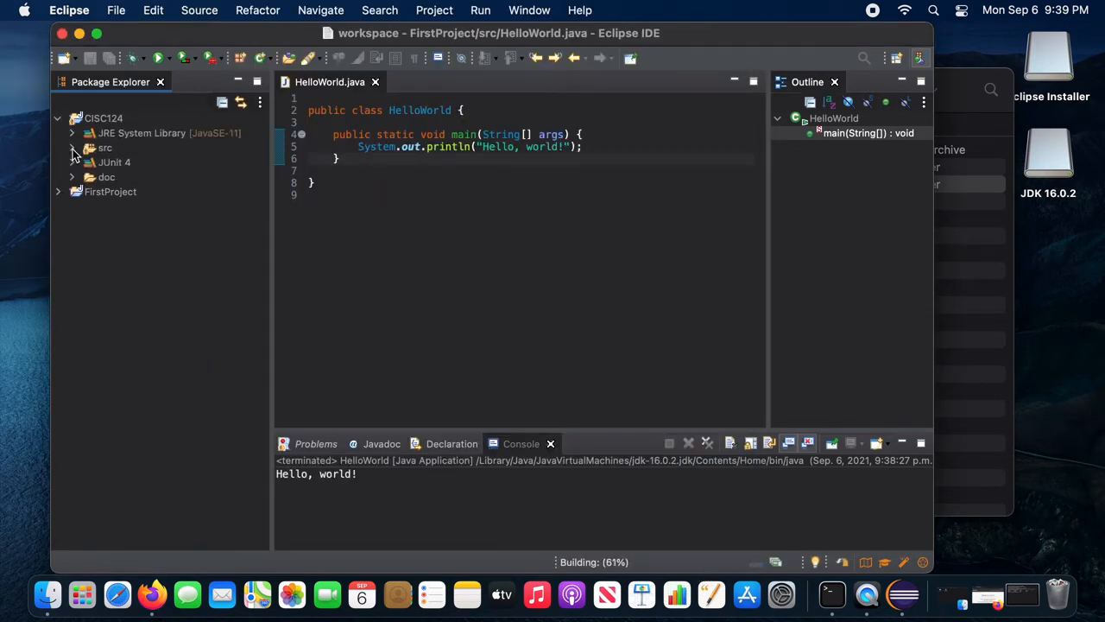
left_click(72, 148)
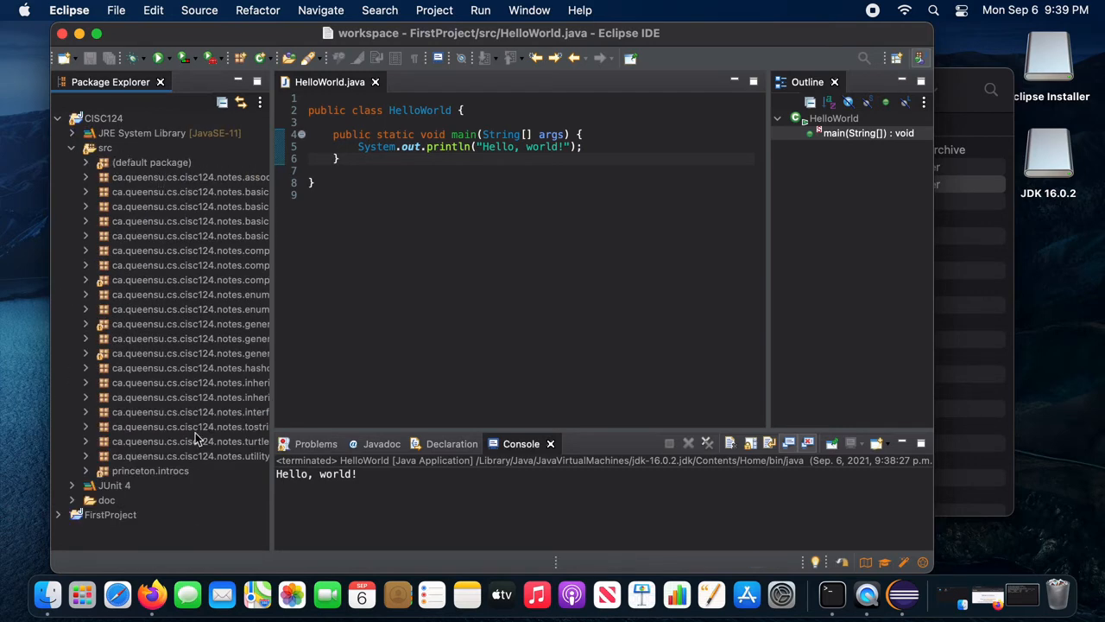
left_click(86, 178)
left_click(85, 178)
left_click(87, 192)
left_click(86, 191)
left_click(87, 206)
left_click(86, 207)
left_click(86, 222)
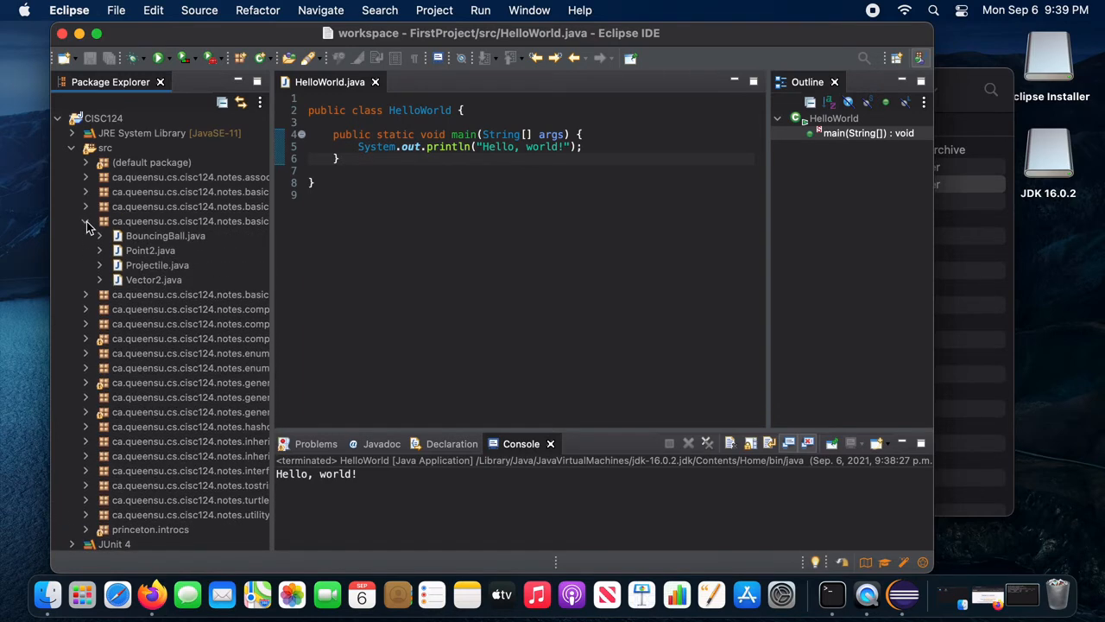
left_click(85, 222)
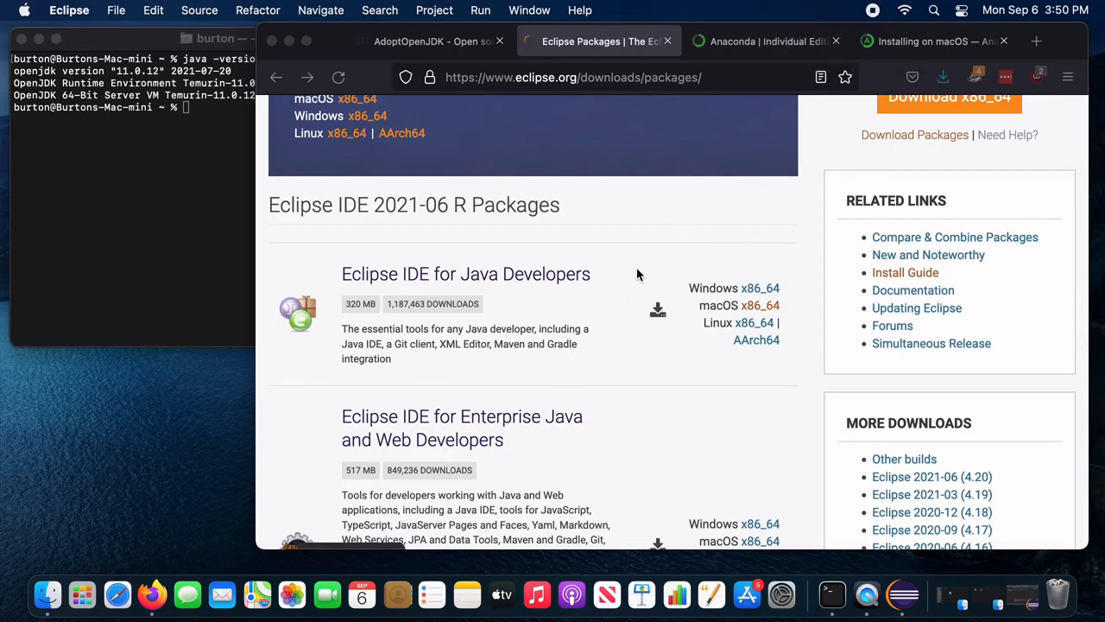
left_click(772, 43)
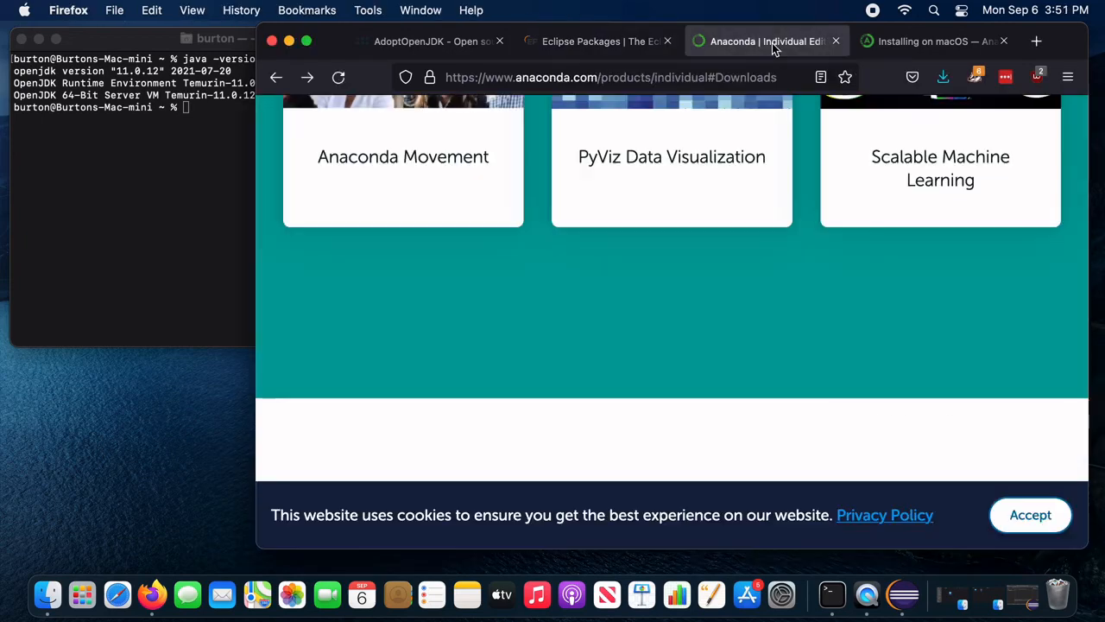
scroll(656, 291, "up", 20)
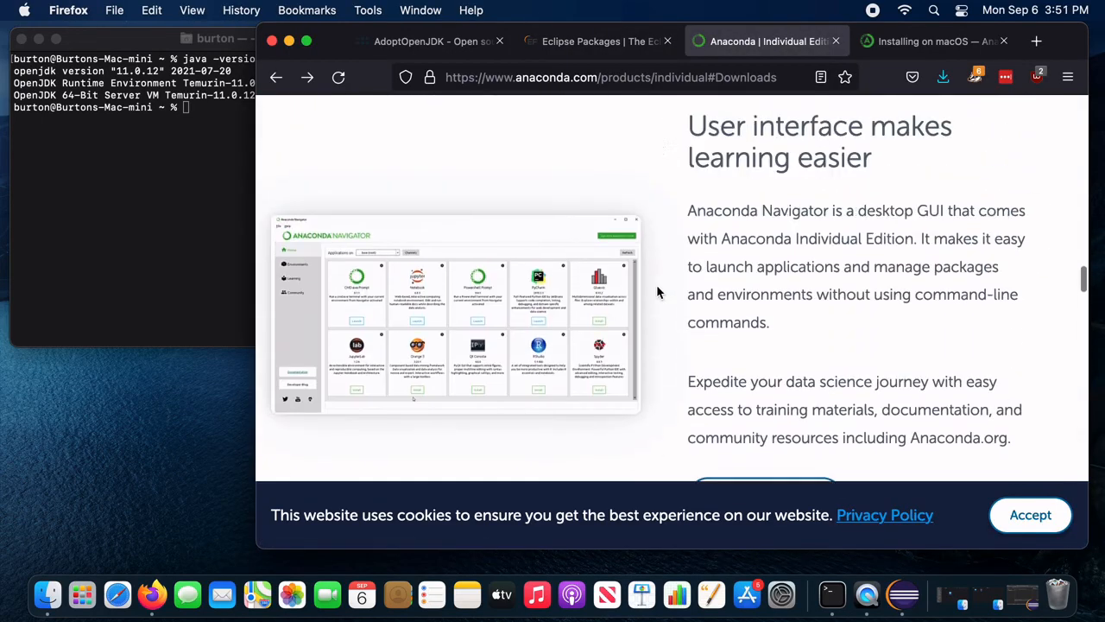
scroll(659, 291, "up", 10)
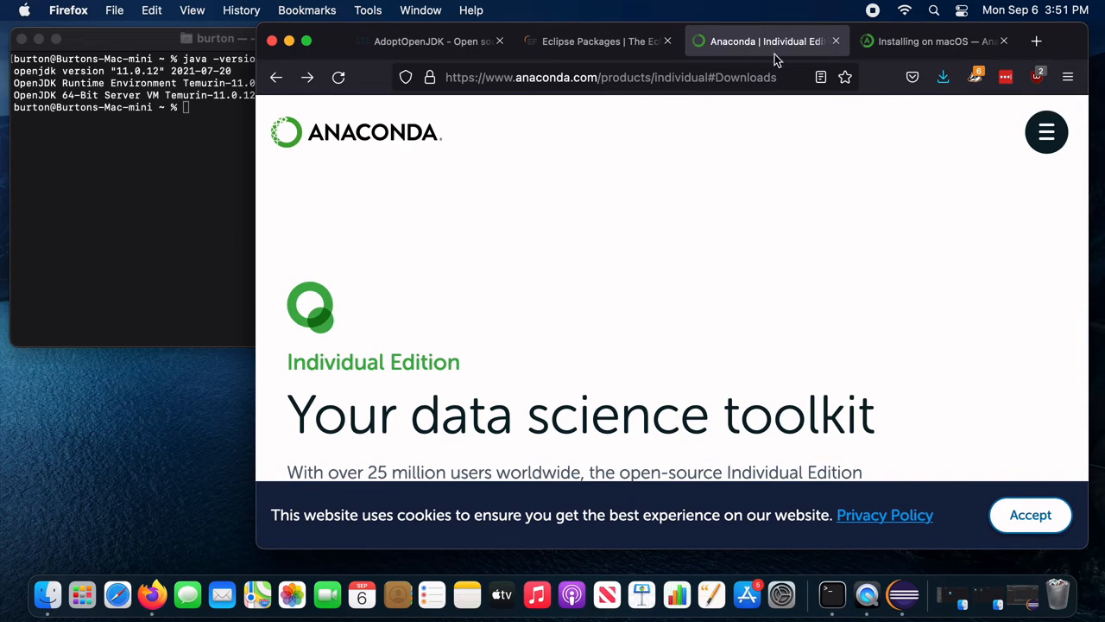
left_click_drag(782, 77, 602, 77)
key("BackSpace")
key("Return")
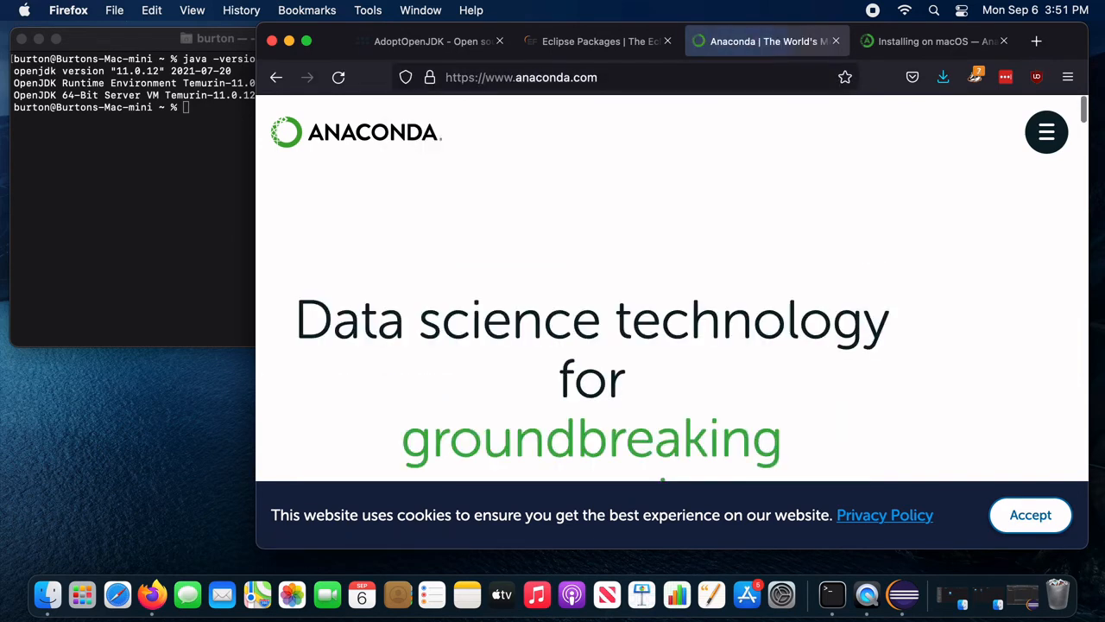
Accept the site's cookies and open the Anaconda installers download list from the home page's getting-started options
scroll(802, 319, "down", 2)
scroll(802, 318, "down", 2)
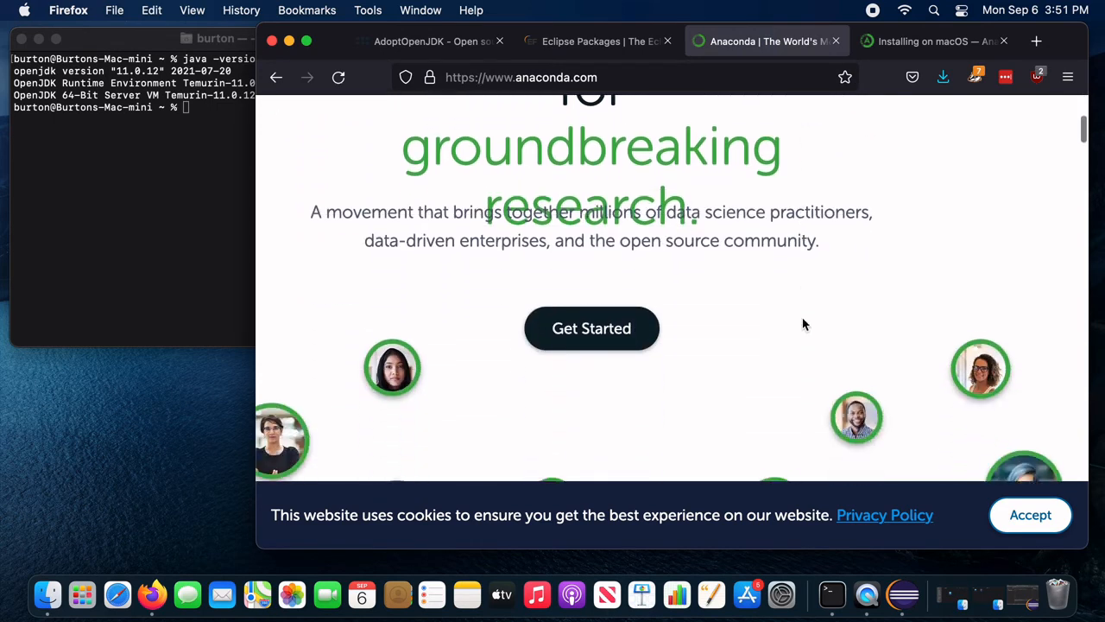
left_click(596, 323)
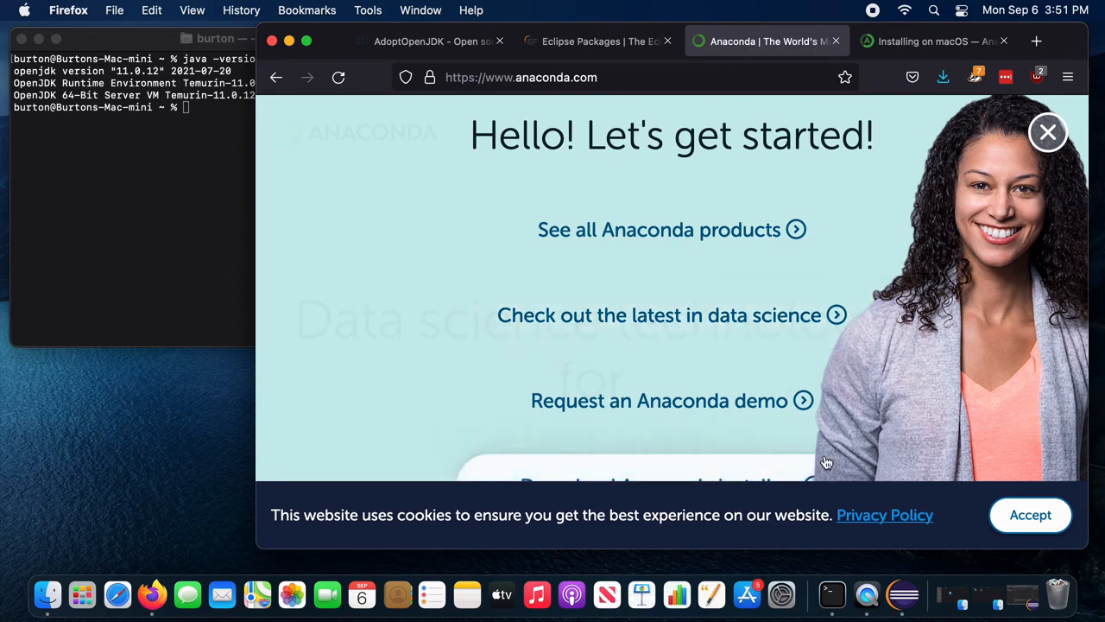
left_click(993, 525)
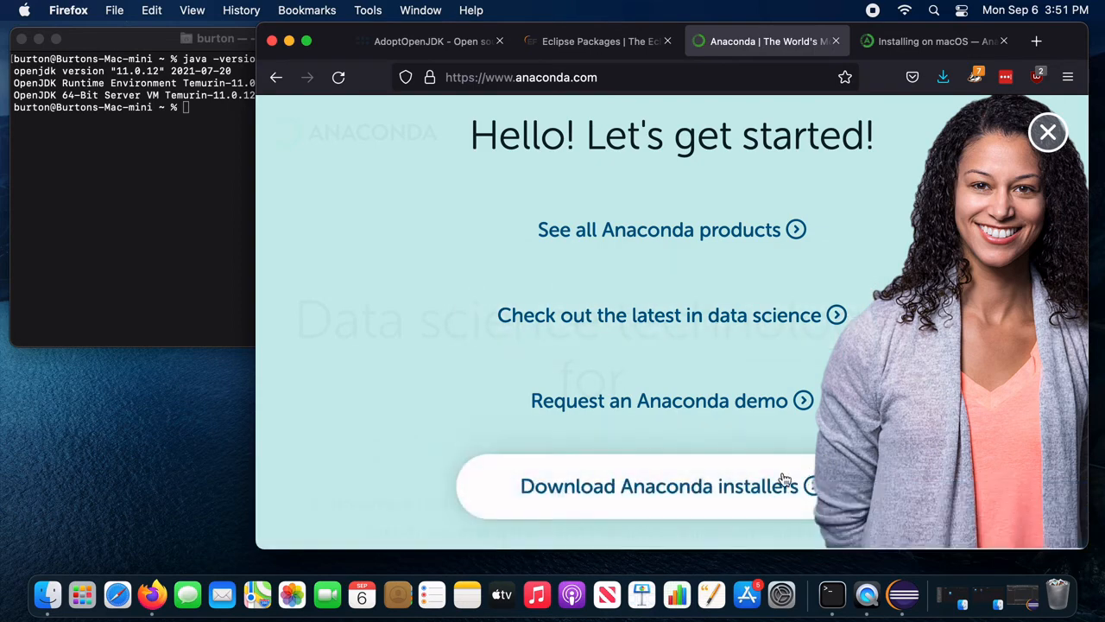
left_click(691, 489)
scroll(737, 399, "down", 3)
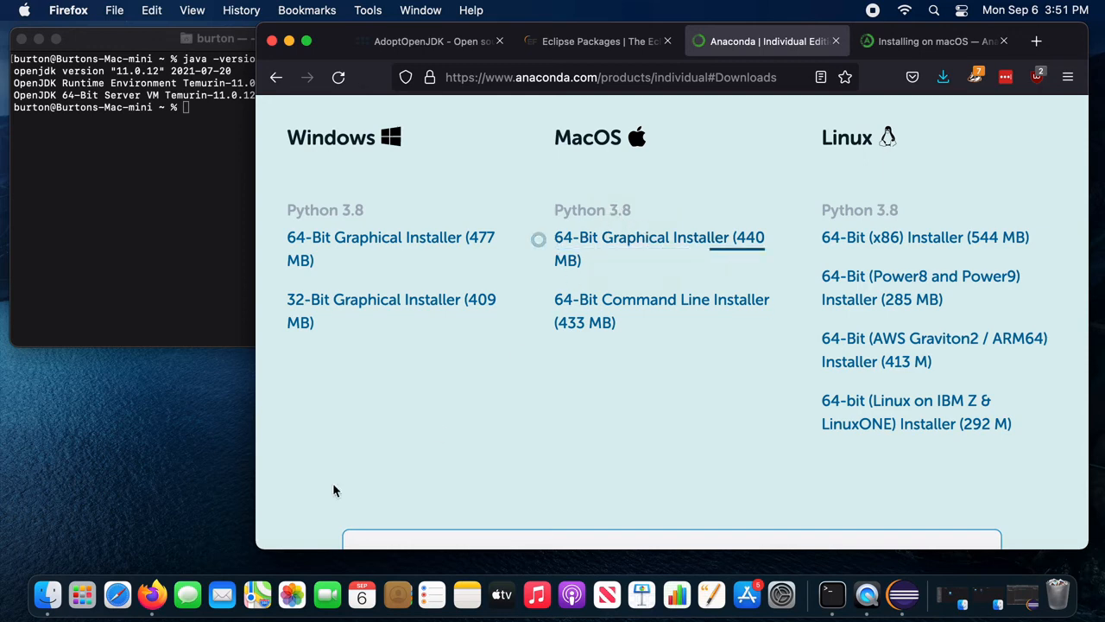
Launch Anaconda3-2021.05-MacOSX-x86_64.pkg from the Downloads folder in Finder and allow its installation compatibility check
left_click(45, 596)
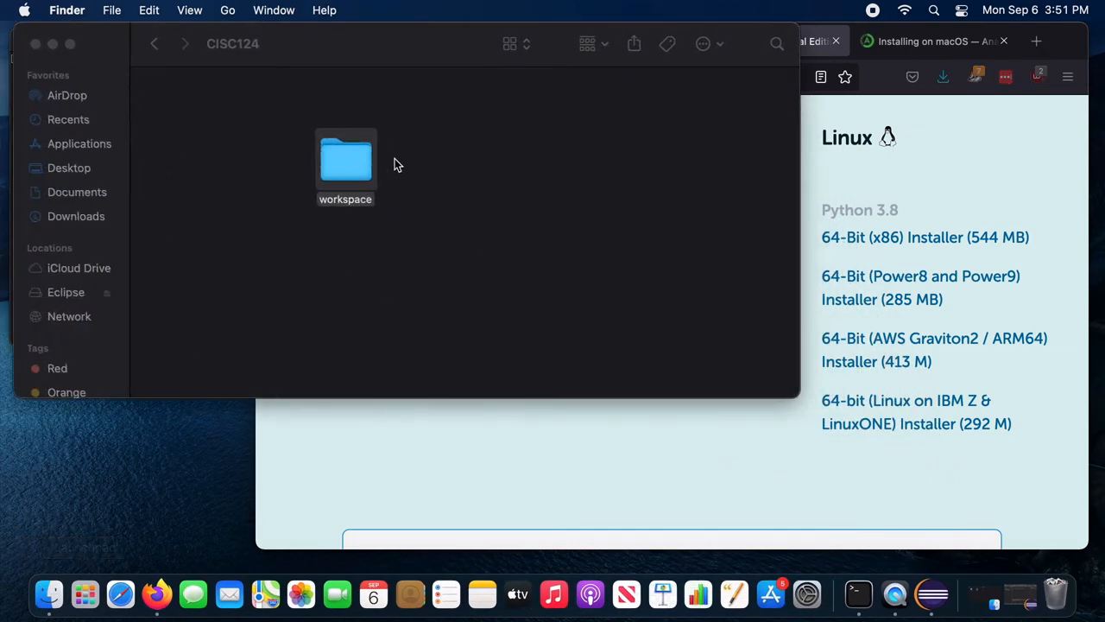
left_click(73, 216)
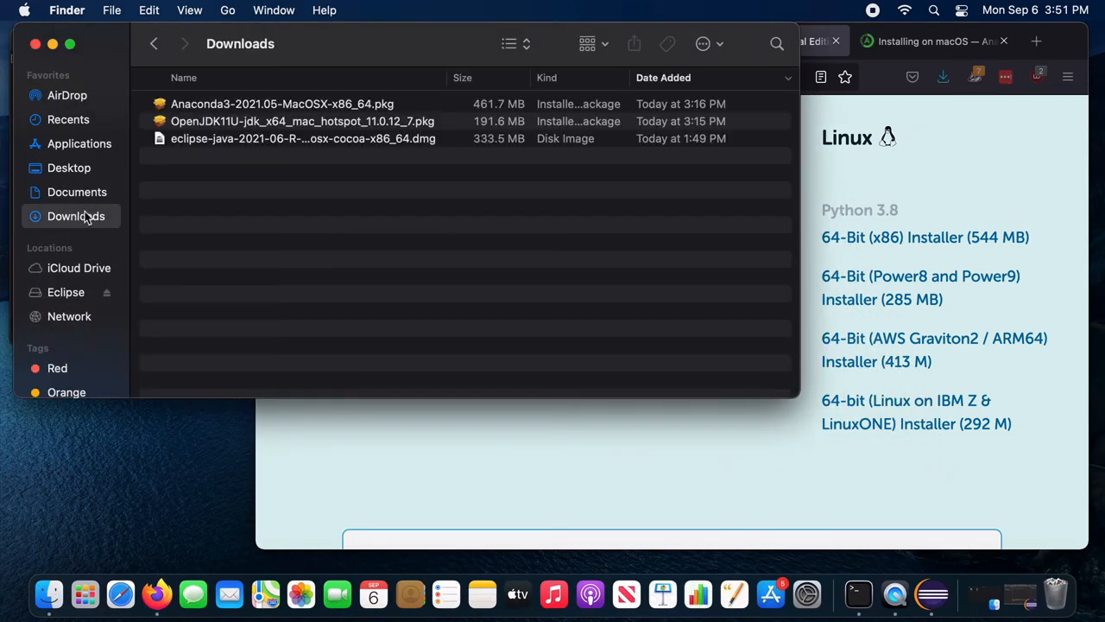
left_click(262, 107)
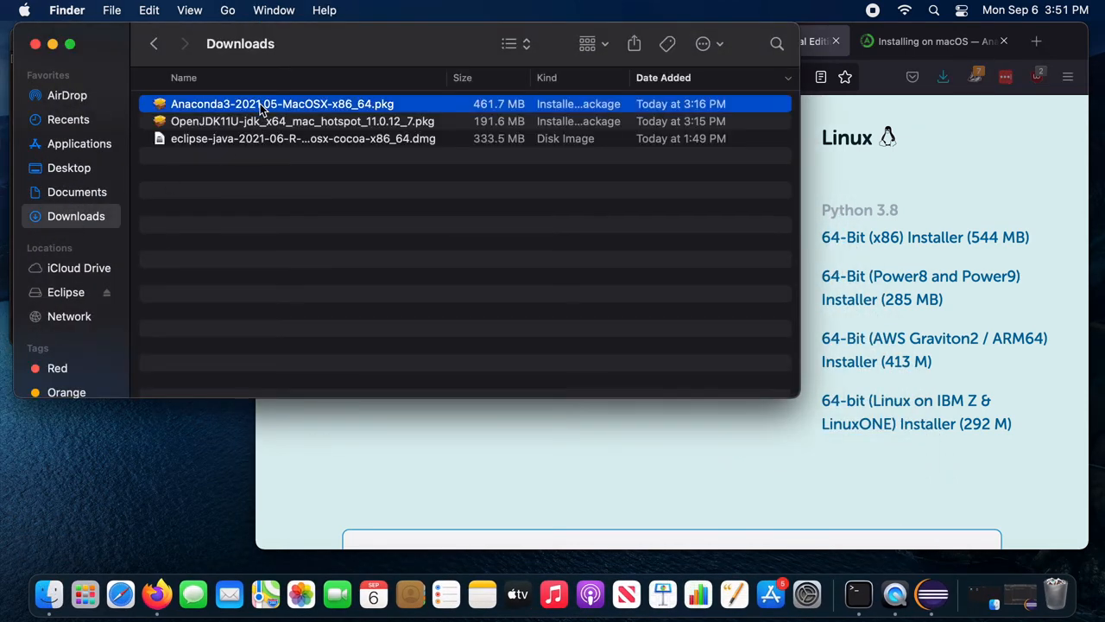
double_click(262, 107)
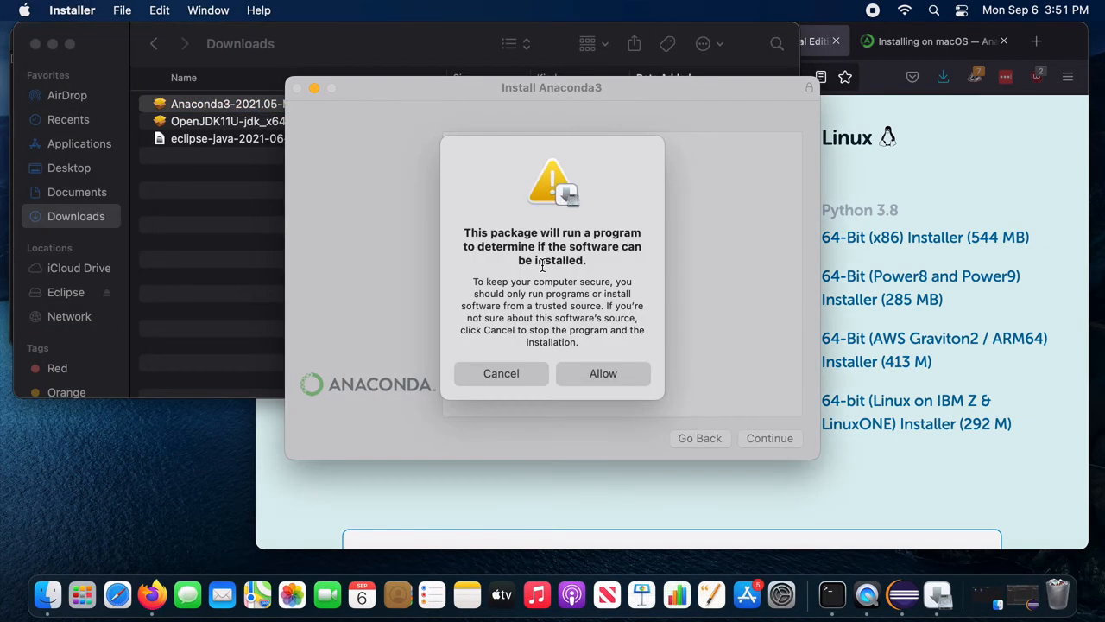
left_click(625, 380)
left_click(622, 375)
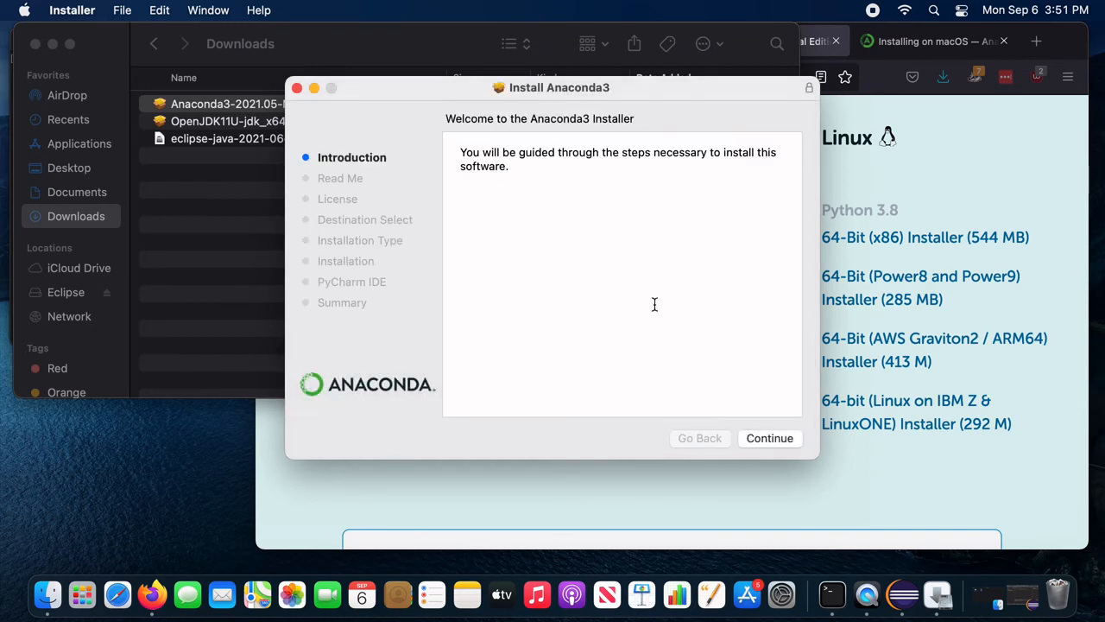
Agree to the Anaconda3 software license and run the standard installation on Macintosh HD
left_click(774, 439)
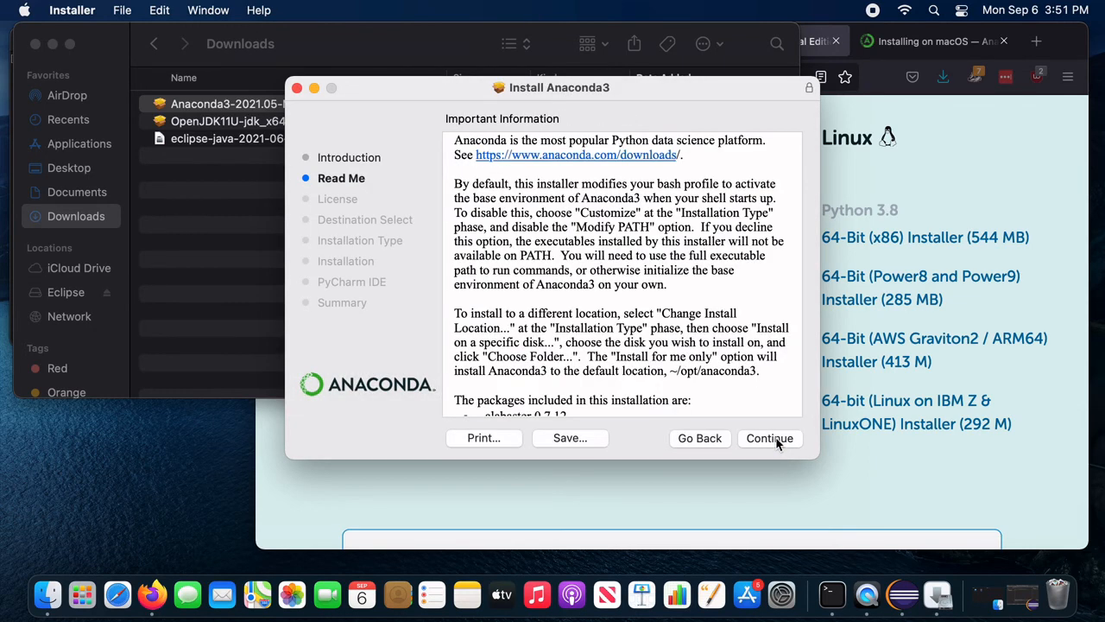
left_click(777, 440)
left_click(777, 438)
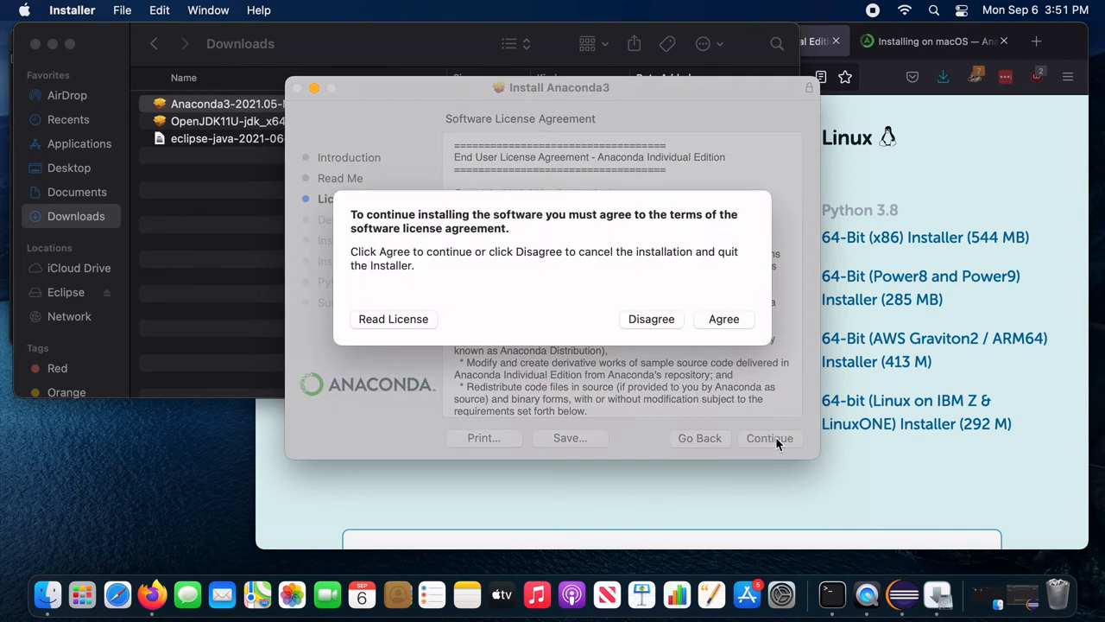
left_click(726, 321)
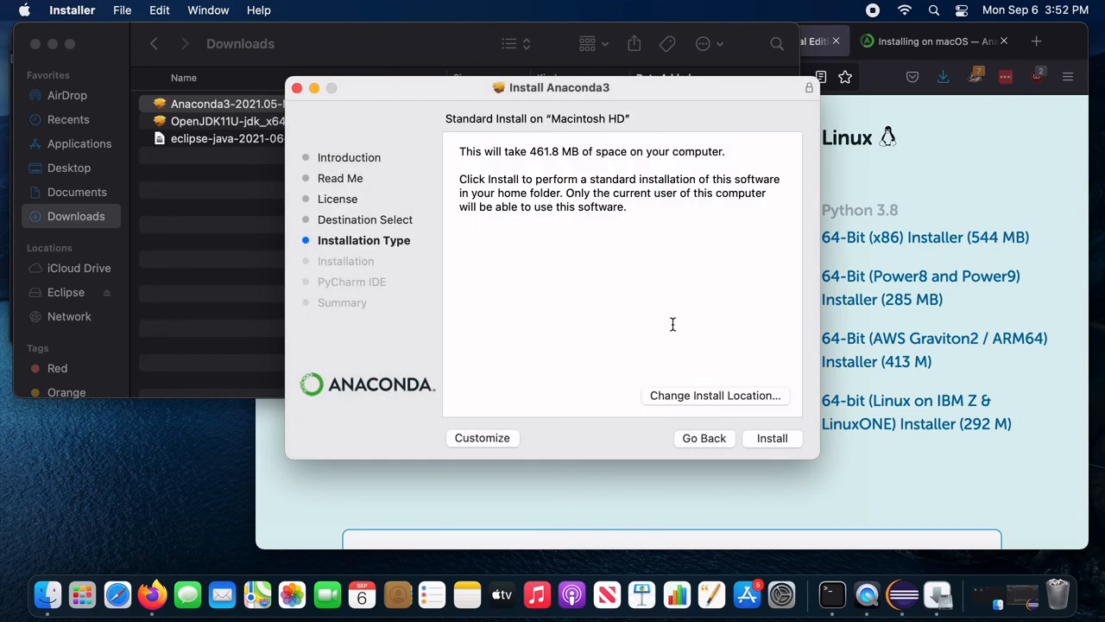
left_click(773, 438)
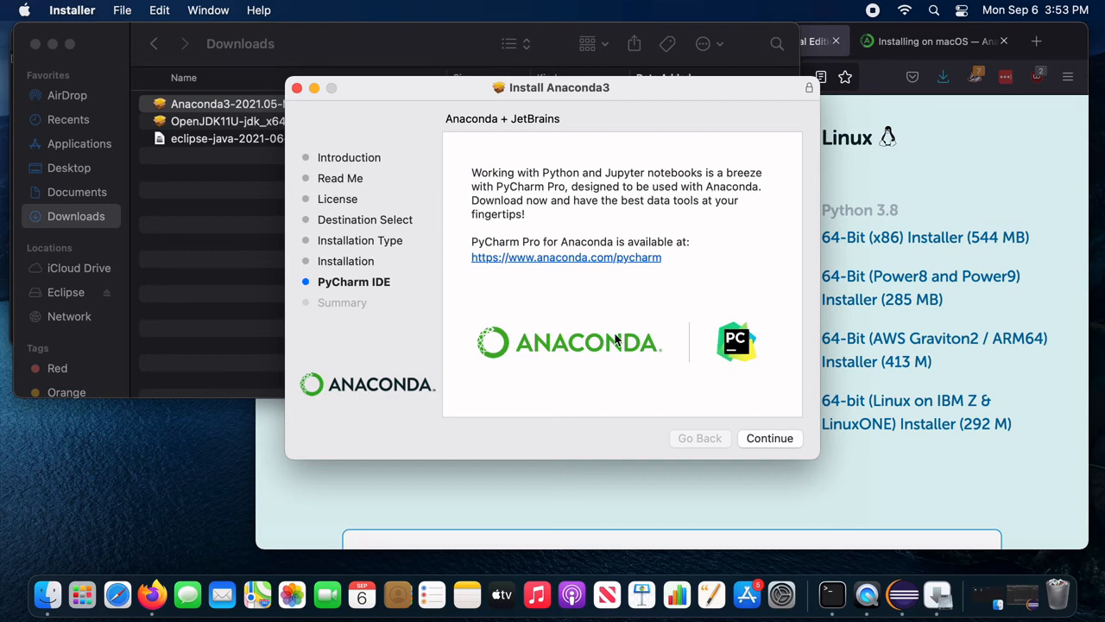
Finish the Anaconda3 installer past the PyCharm IDE page and keep the installer package
left_click(777, 438)
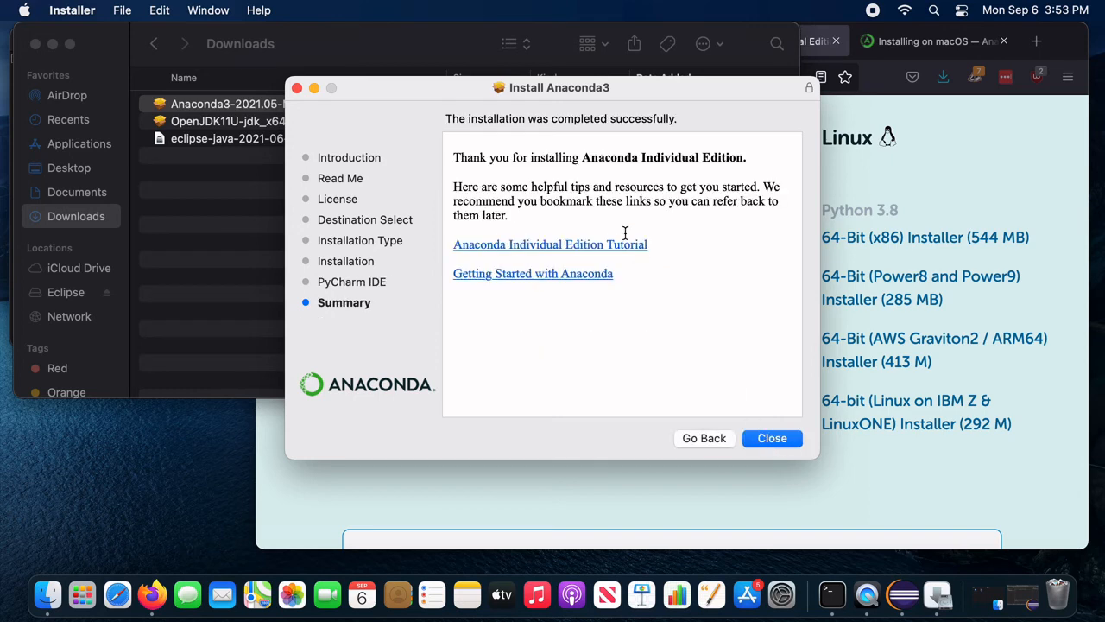
left_click(773, 439)
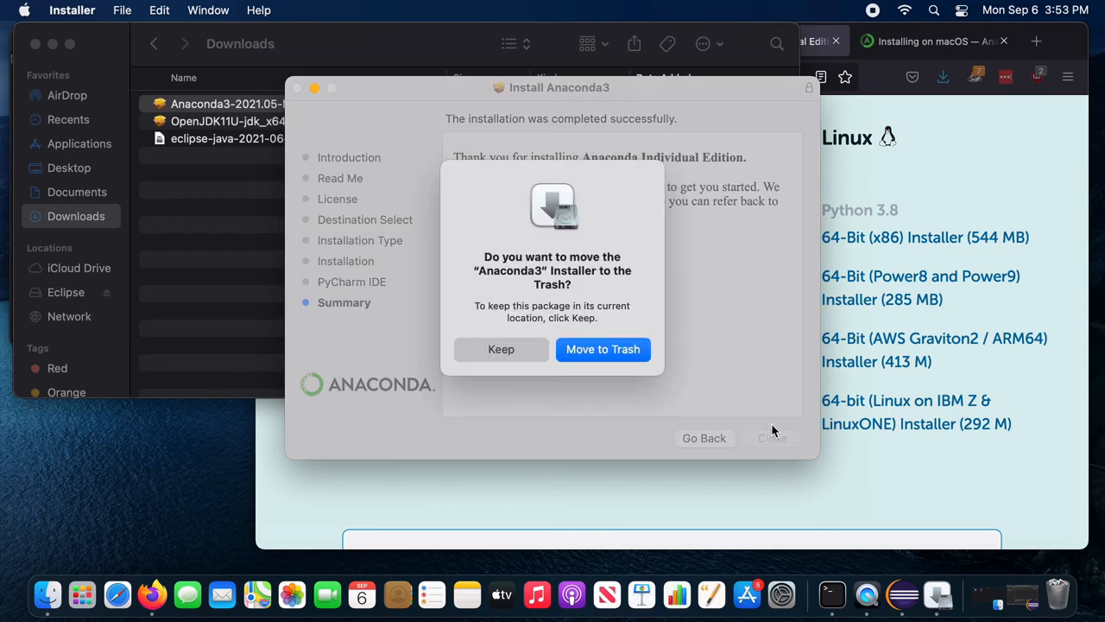
left_click(510, 353)
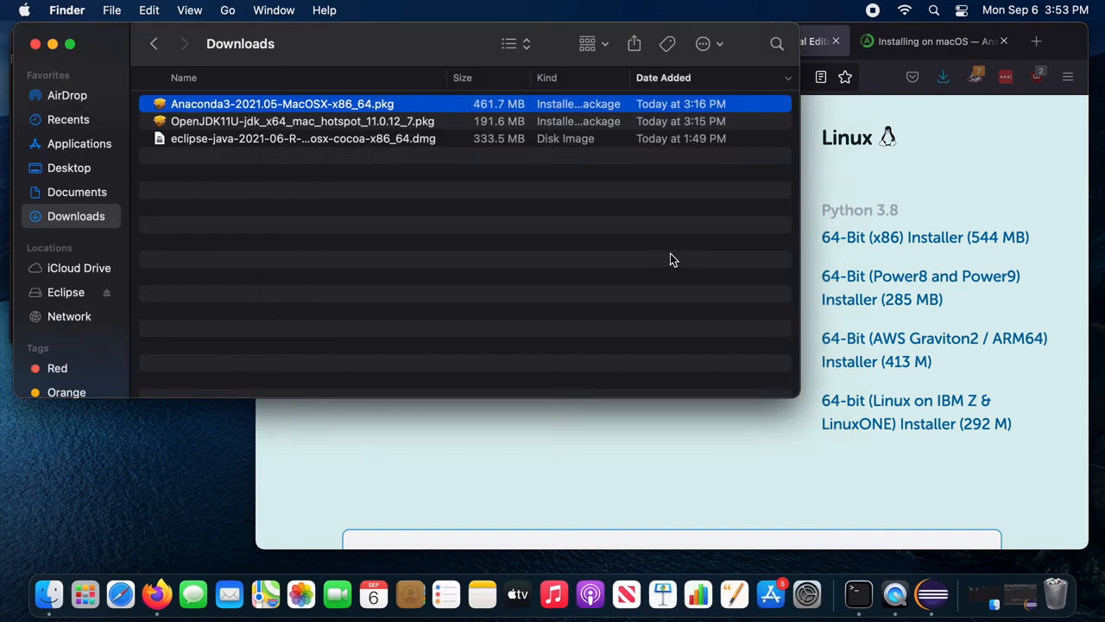
Load beakerx.com in a new Firefox tab and open its documentation at the Conda installation instructions
left_click(1037, 41)
type("b")
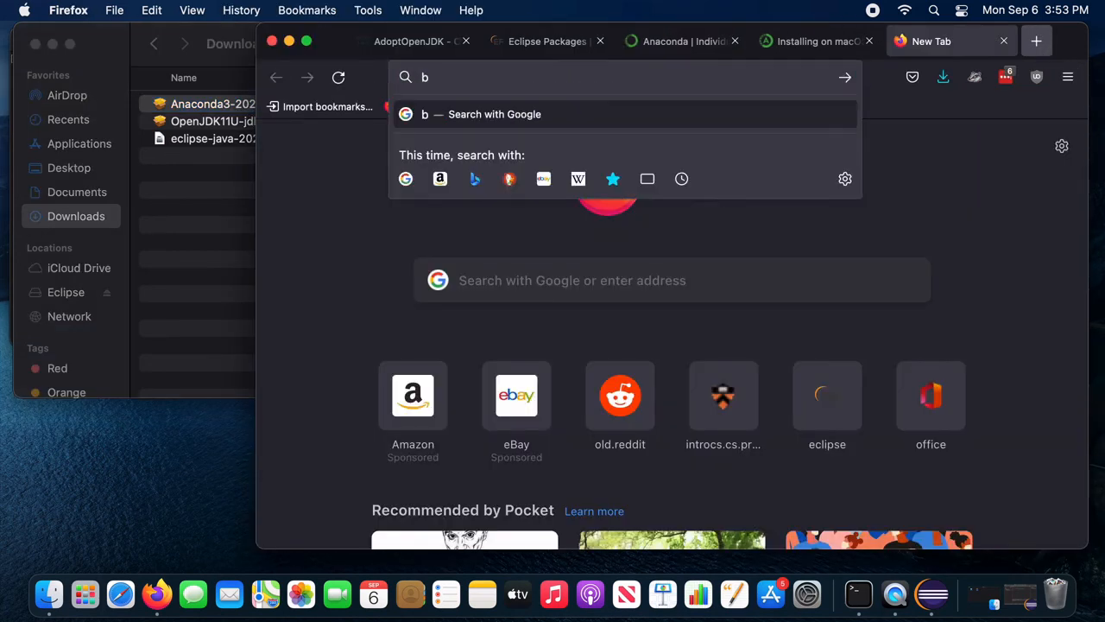
type("eakerx")
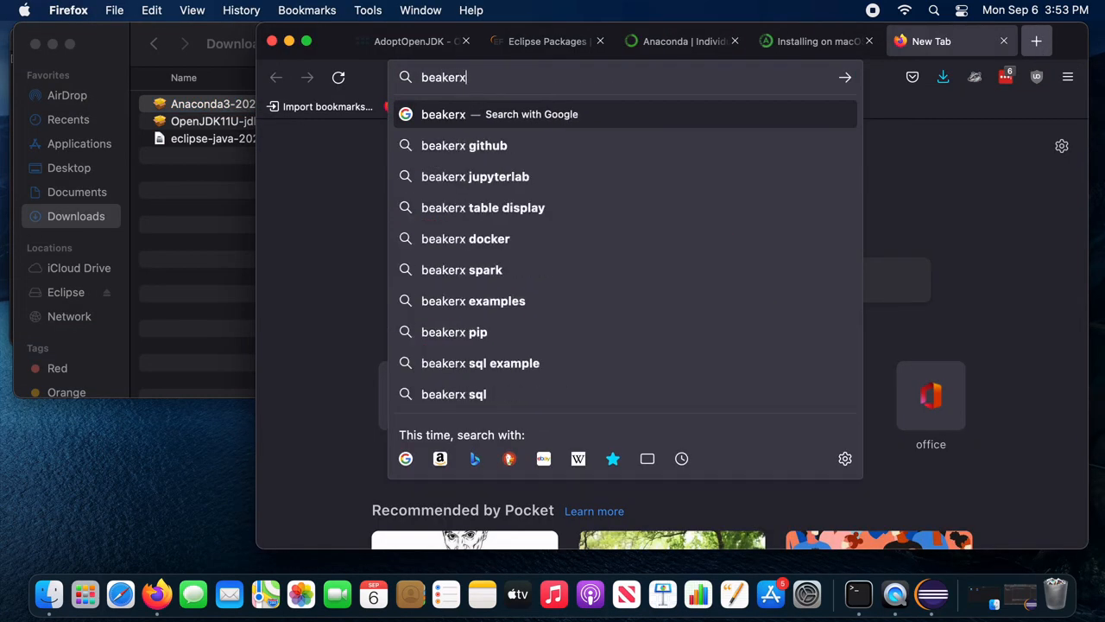
type(".com")
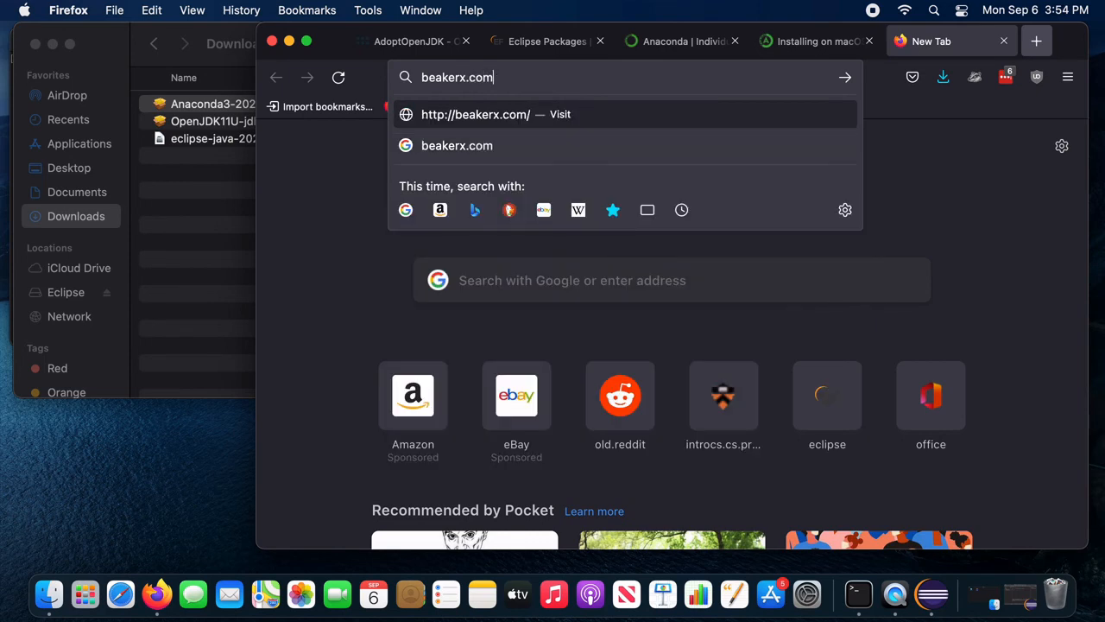
key("Return")
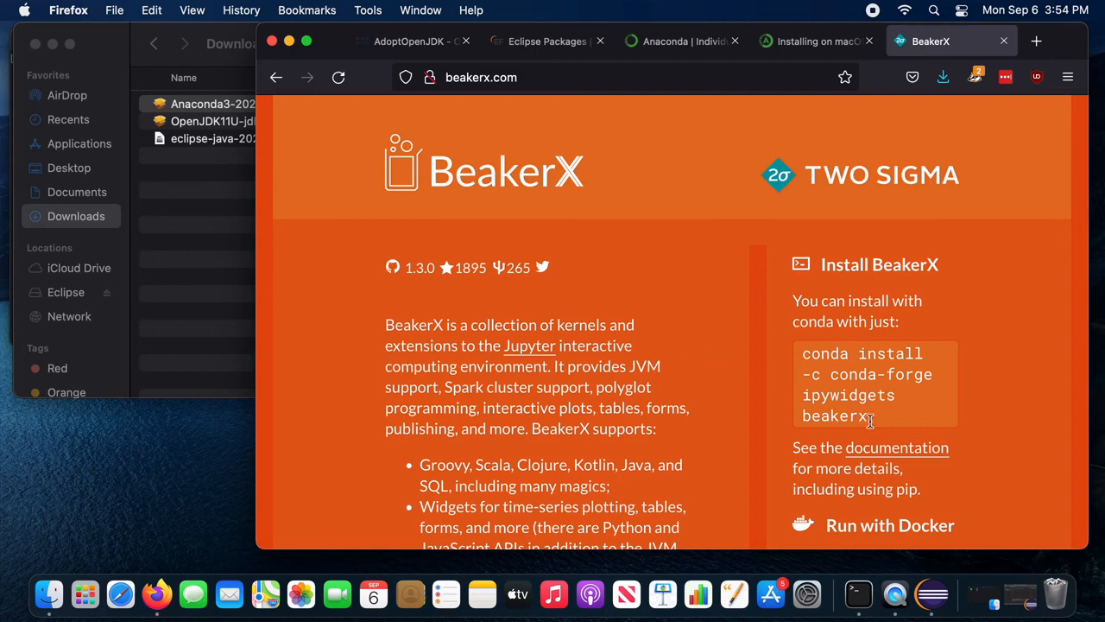
left_click(913, 457)
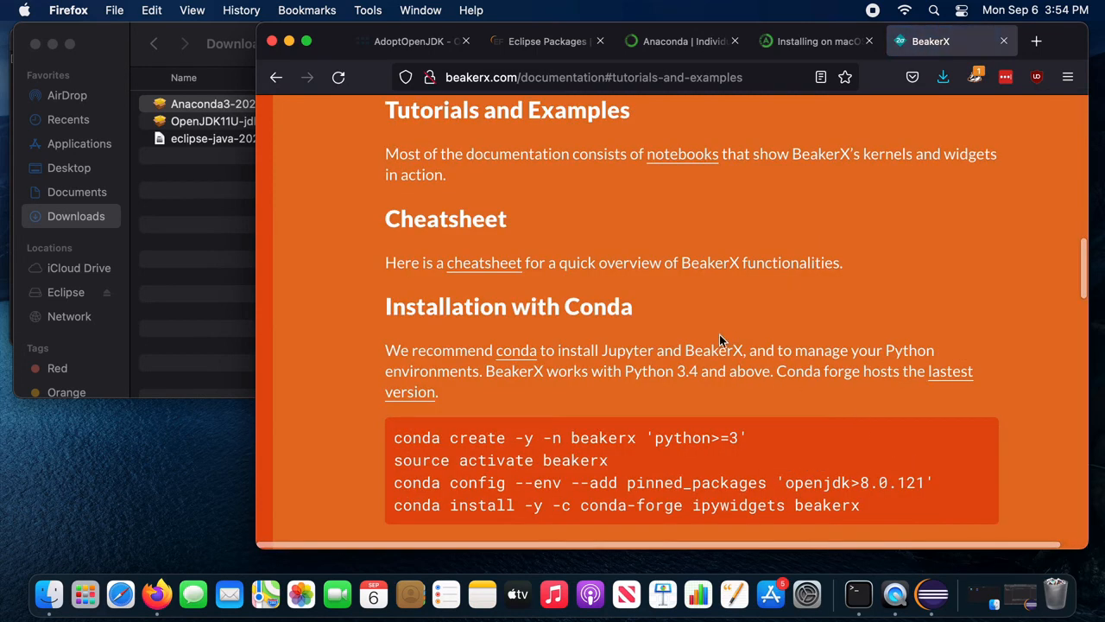
scroll(658, 309, "down", 5)
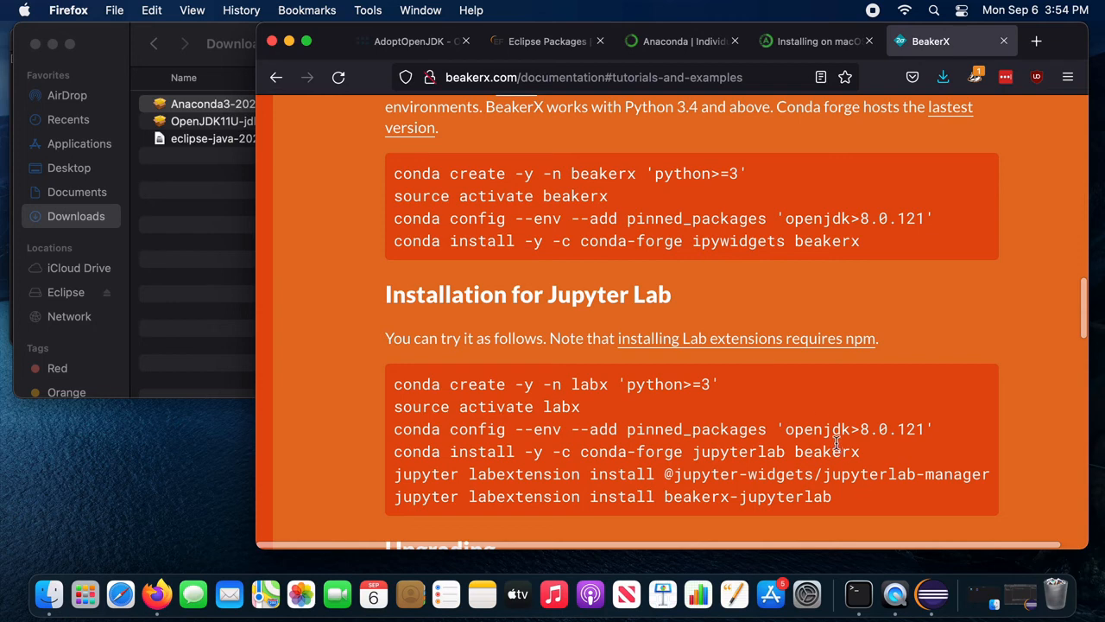
Bring up Terminal and move the Firefox window aside so the shell and the BeakerX install commands show side by side
left_click(858, 598)
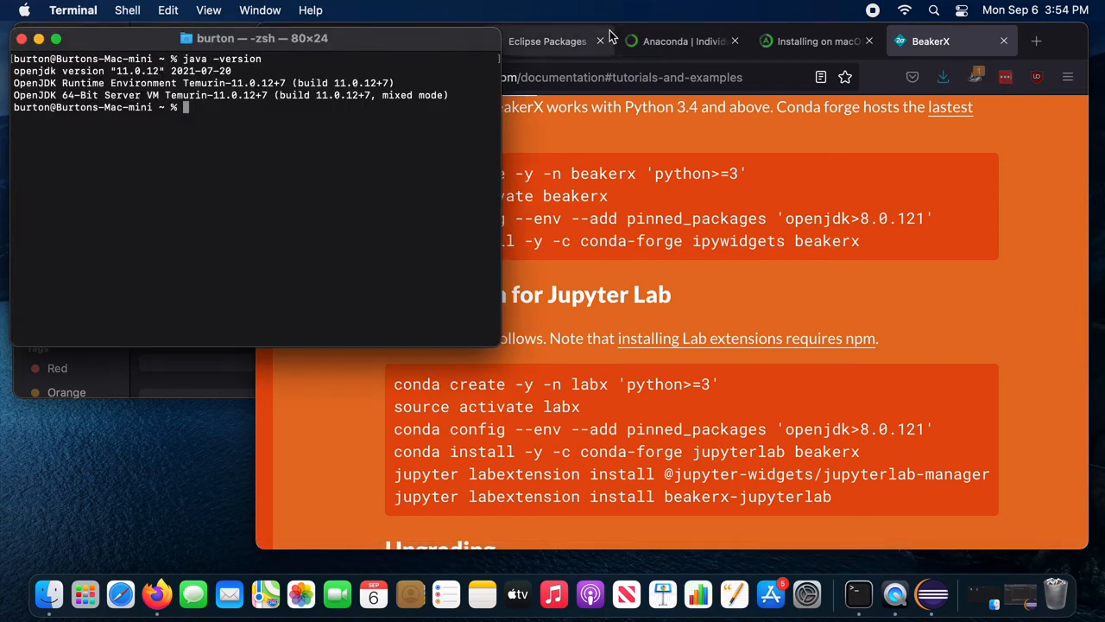
left_click_drag(1064, 38, 1104, 40)
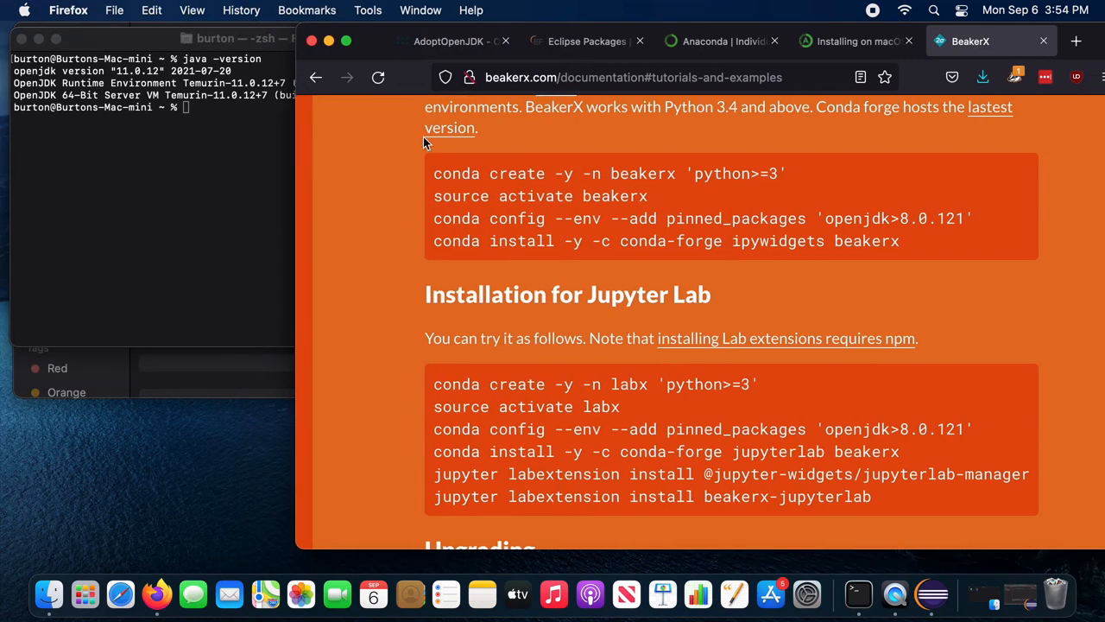
left_click_drag(380, 55, 558, 54)
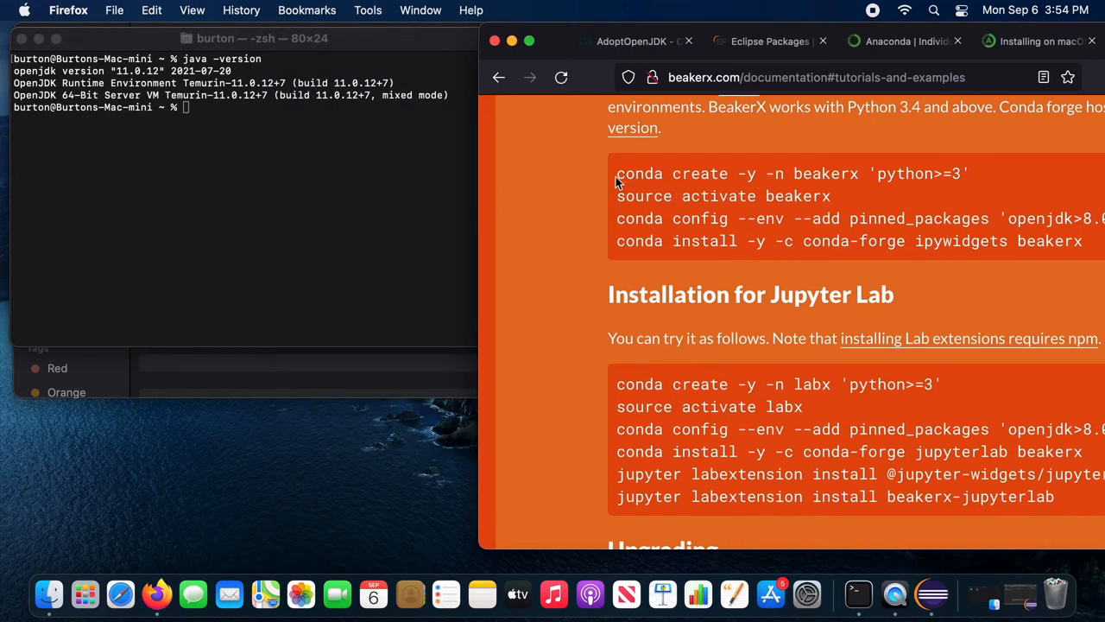
left_click(228, 164)
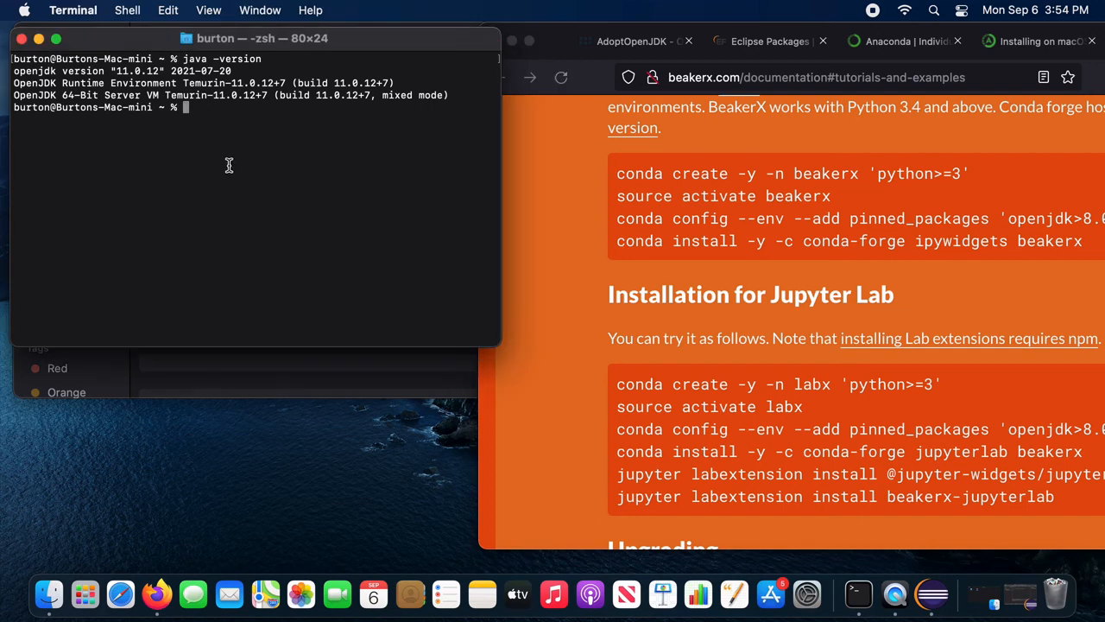
Copy the documentation's command conda create -y -n beakerx 'python>=3' and try to run it in the open Terminal session
left_click(616, 175)
left_click_drag(969, 173, 616, 175)
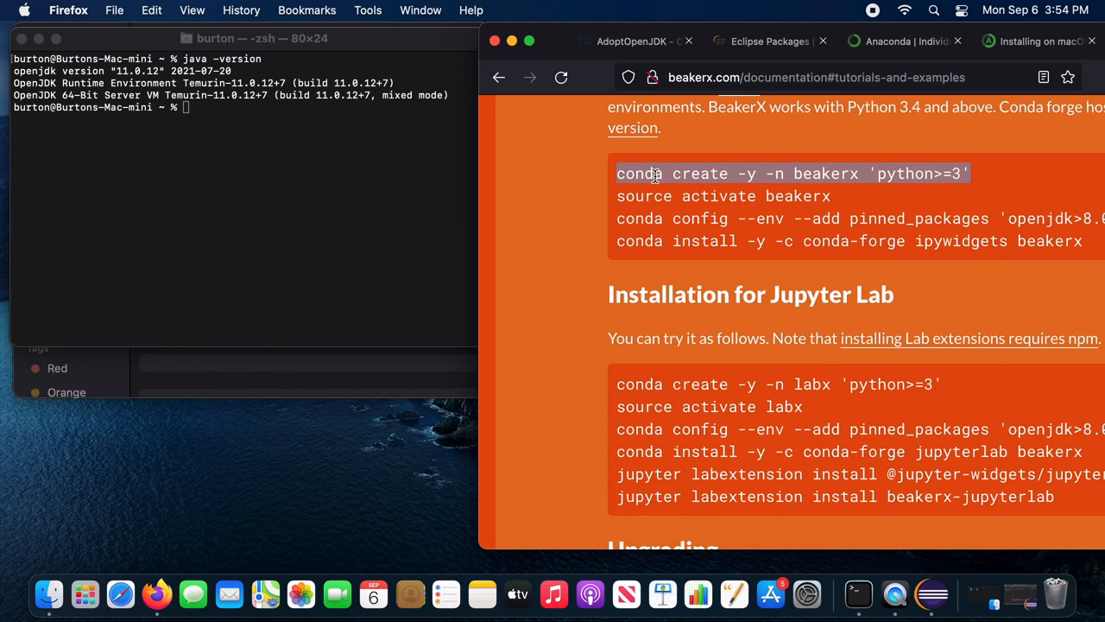
key("super+c")
left_click(198, 180)
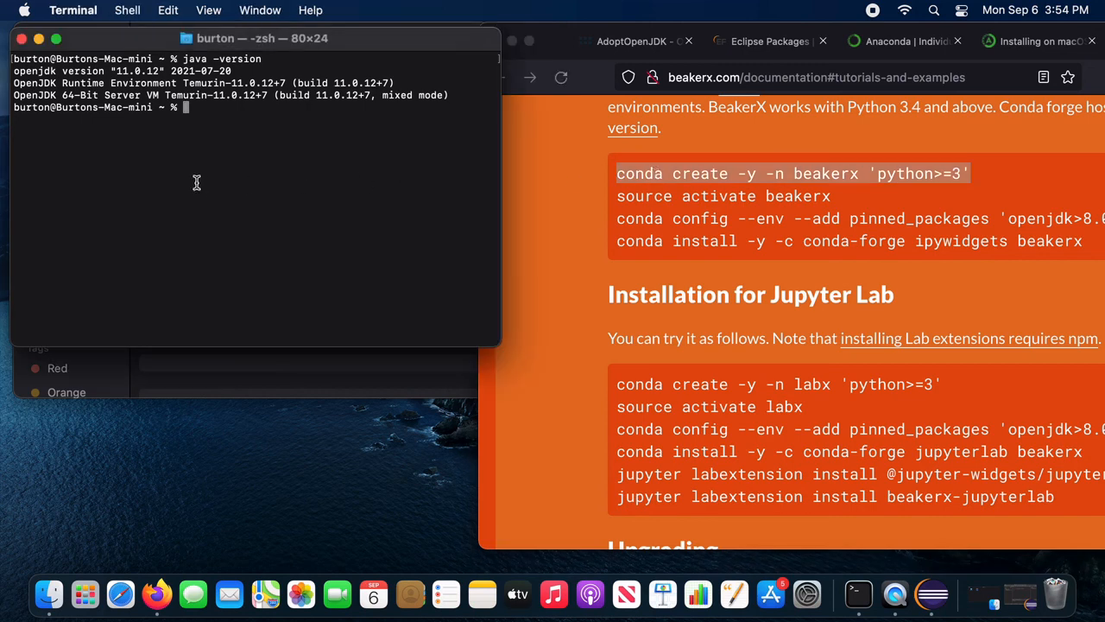
key("super+v")
key("Return")
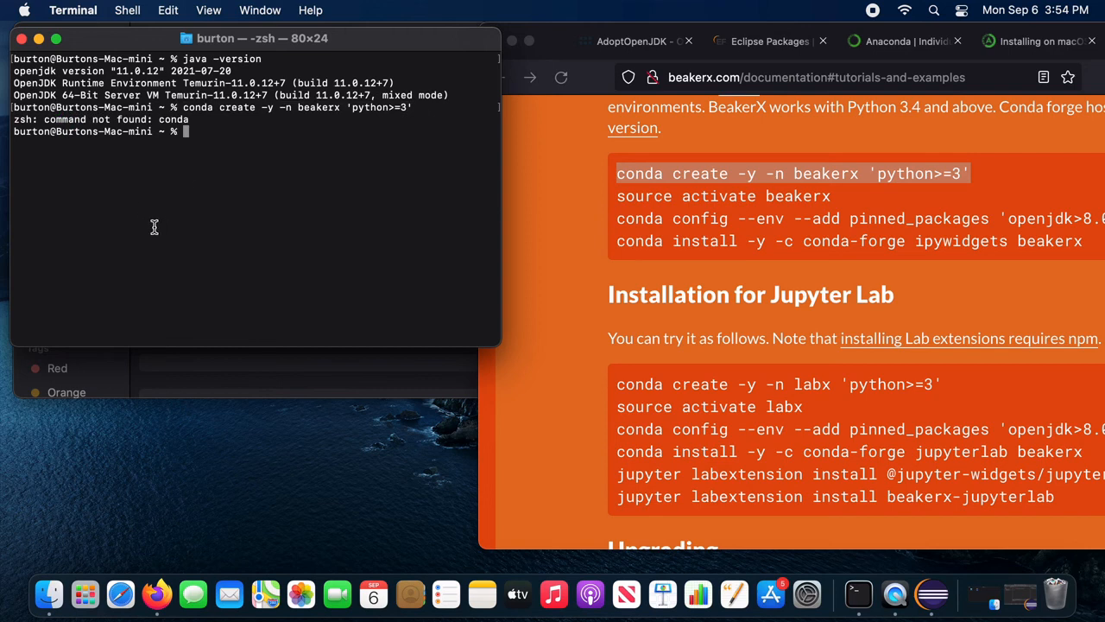
Replace the Terminal window with a fresh session and run conda create -y -n beakerx 'python>=3' in it
left_click(21, 39)
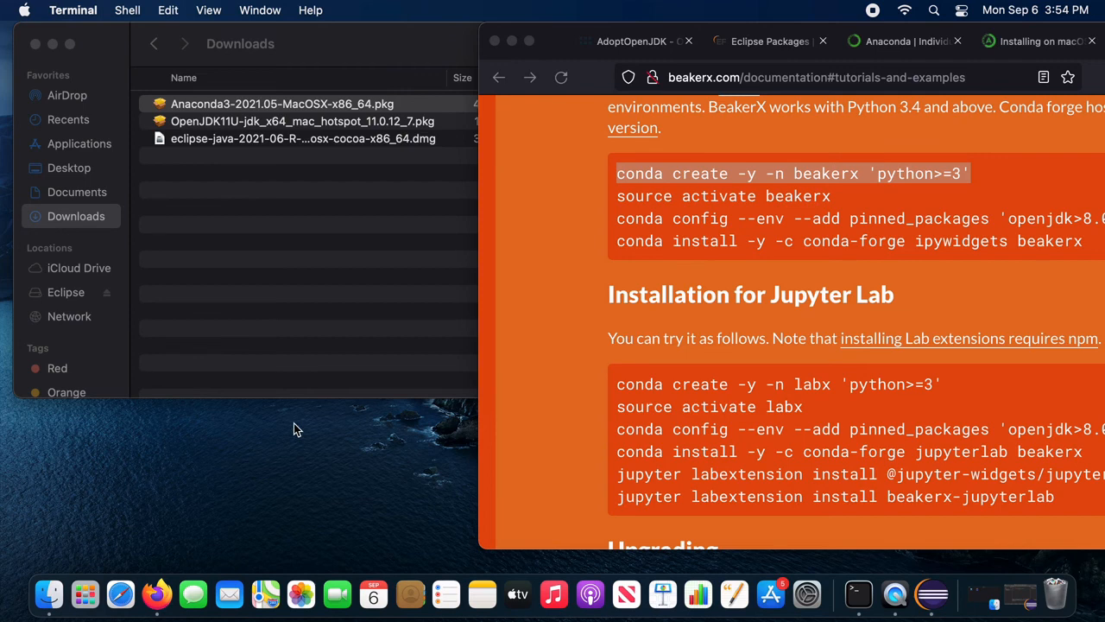
key("super+space")
type("termina")
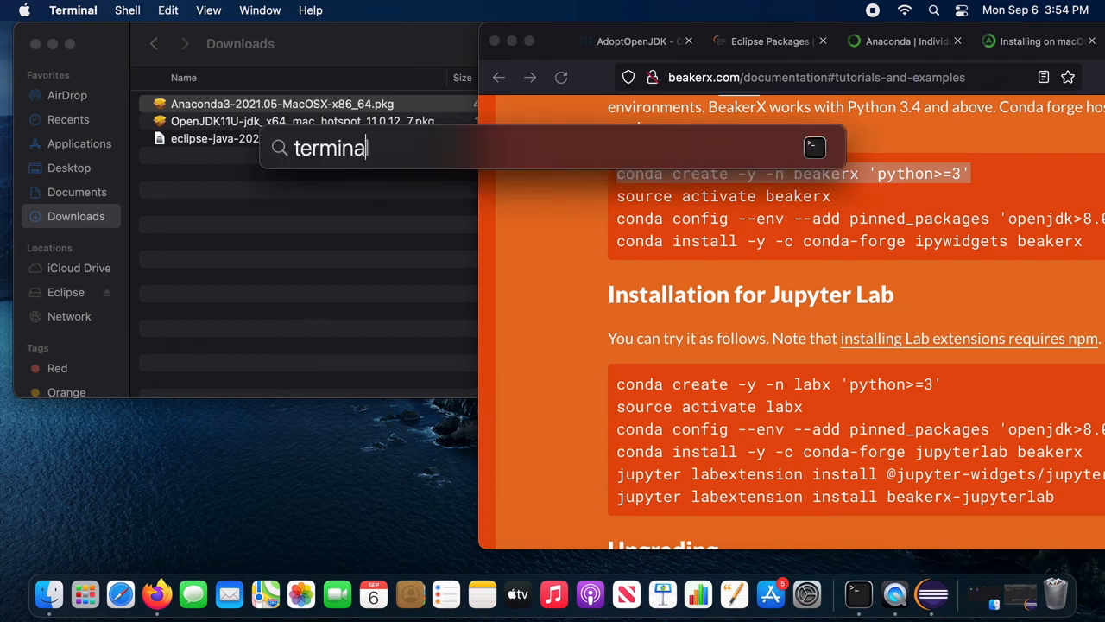
key("Return")
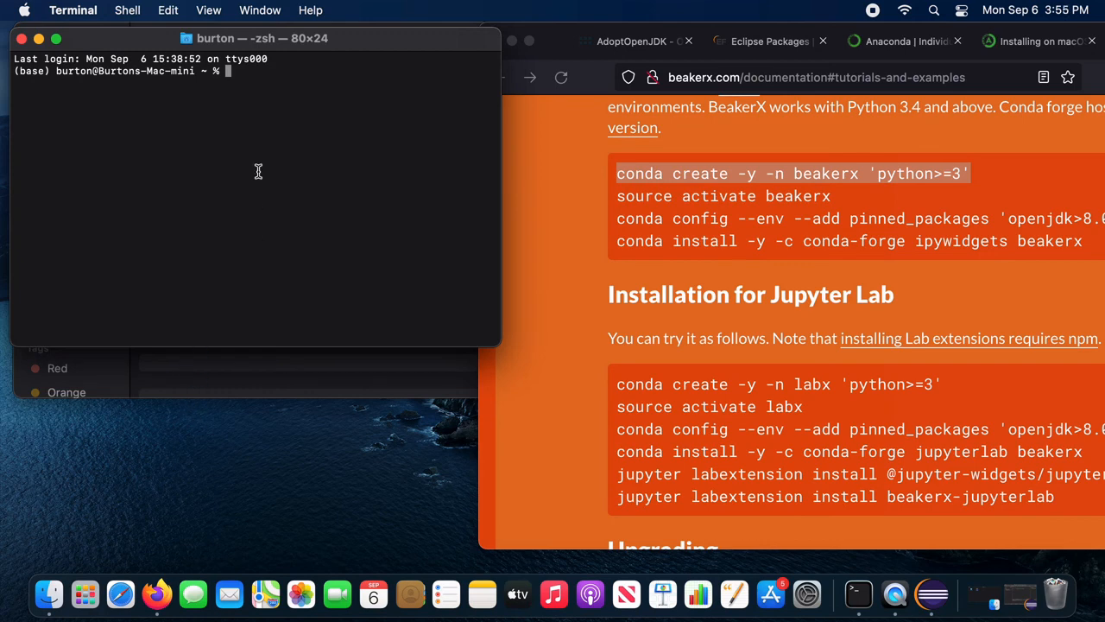
key("super+v")
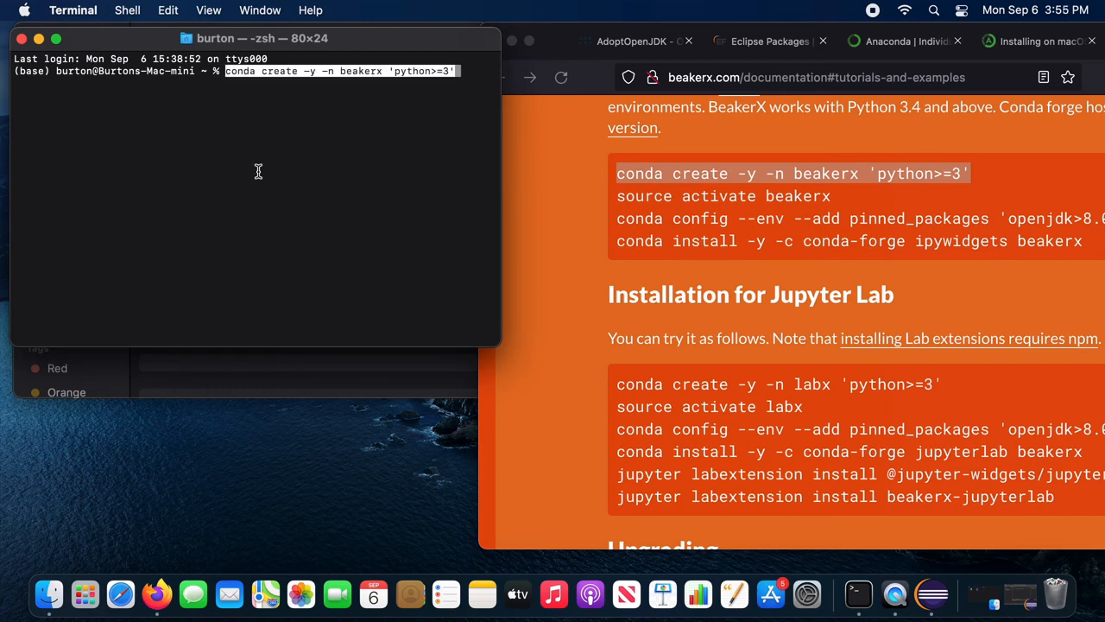
key("Return")
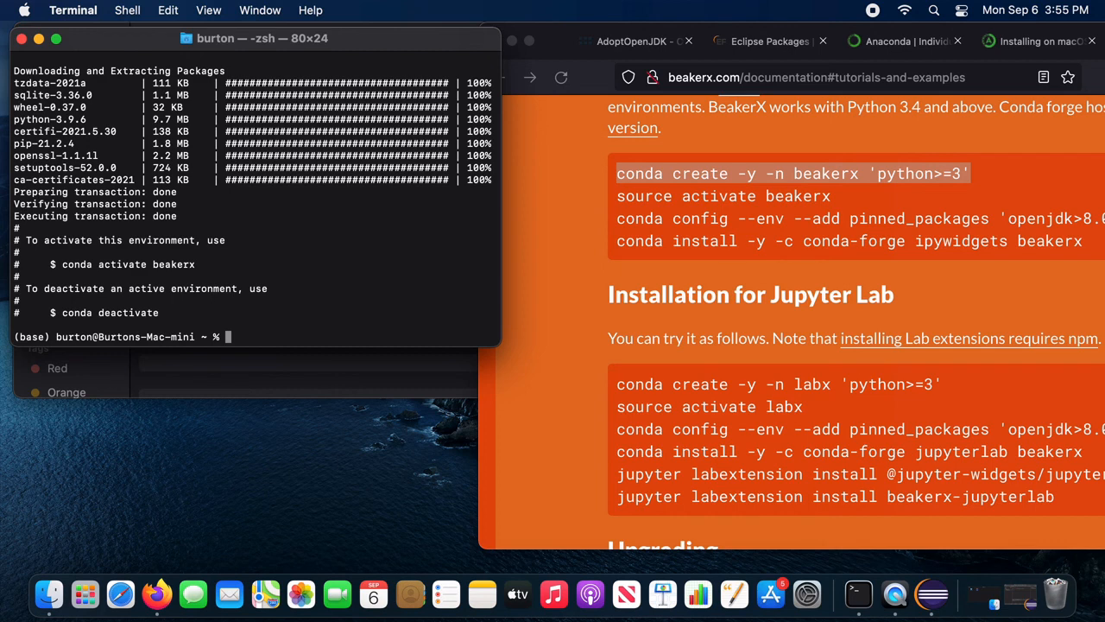
Activate the new Conda environment in Terminal with source activate beakerx
left_click(620, 198)
left_click_drag(834, 198, 616, 196)
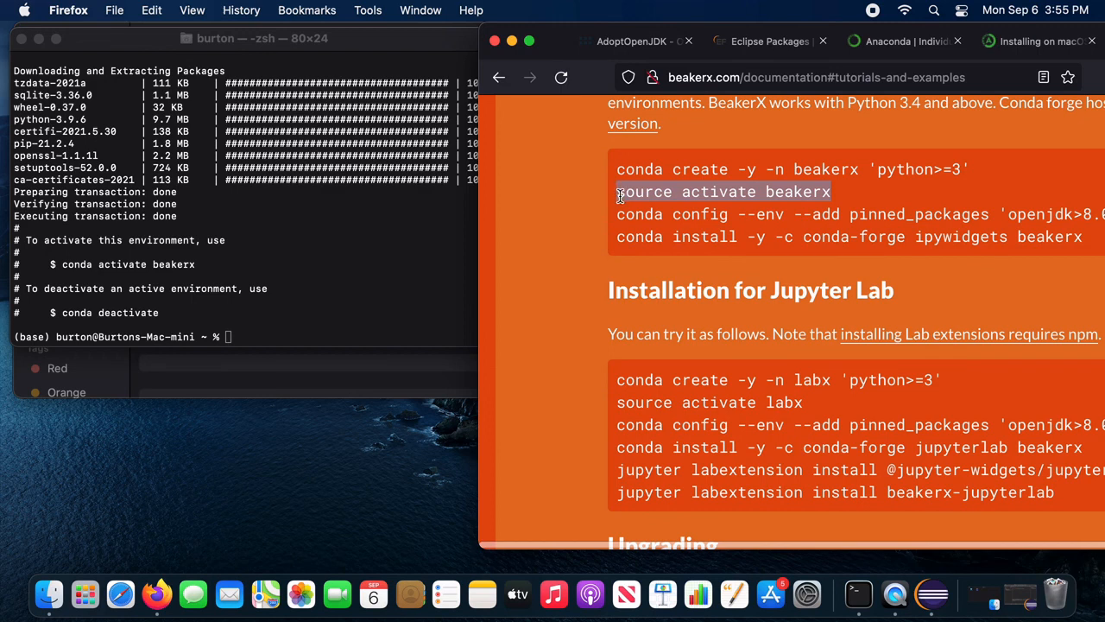
left_click(684, 197)
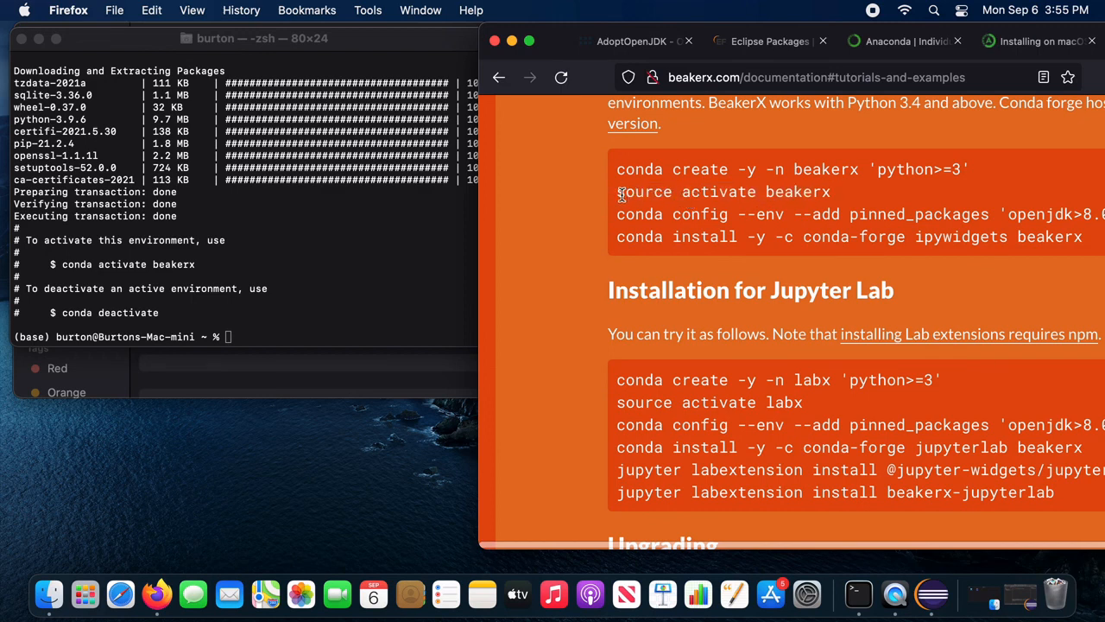
left_click_drag(616, 195, 744, 195)
left_click(893, 205)
left_click(368, 254)
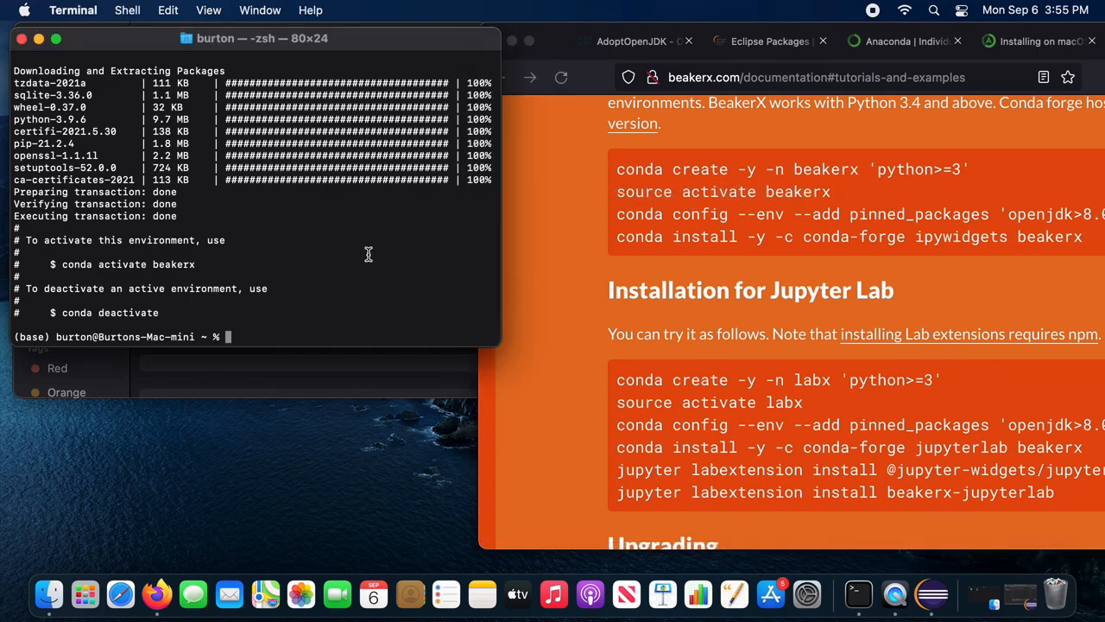
type("source activate beakerx")
key("Return")
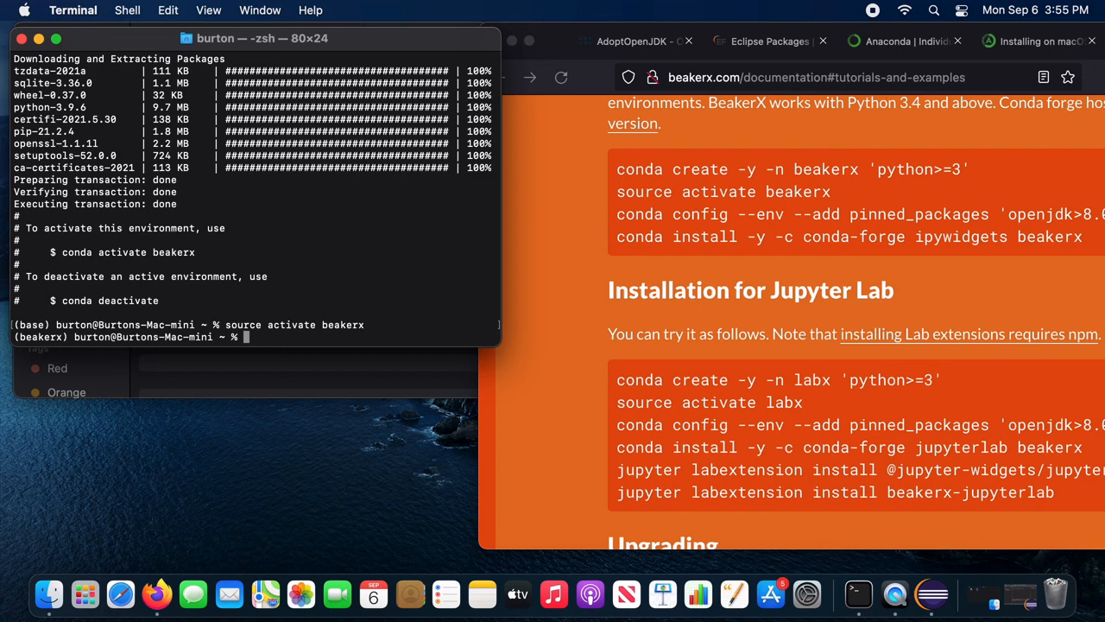
Copy the command conda config --env --add pinned_packages 'openjdk>8.0.121' from the BeakerX documentation and run it in Terminal
left_click(847, 223)
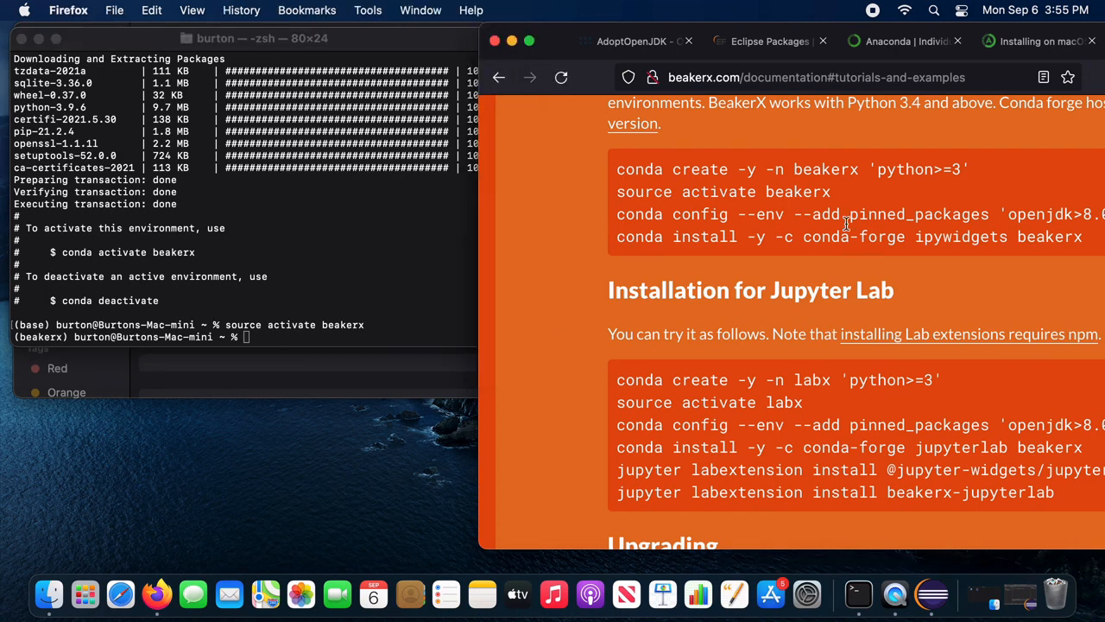
left_click_drag(619, 215, 1103, 214)
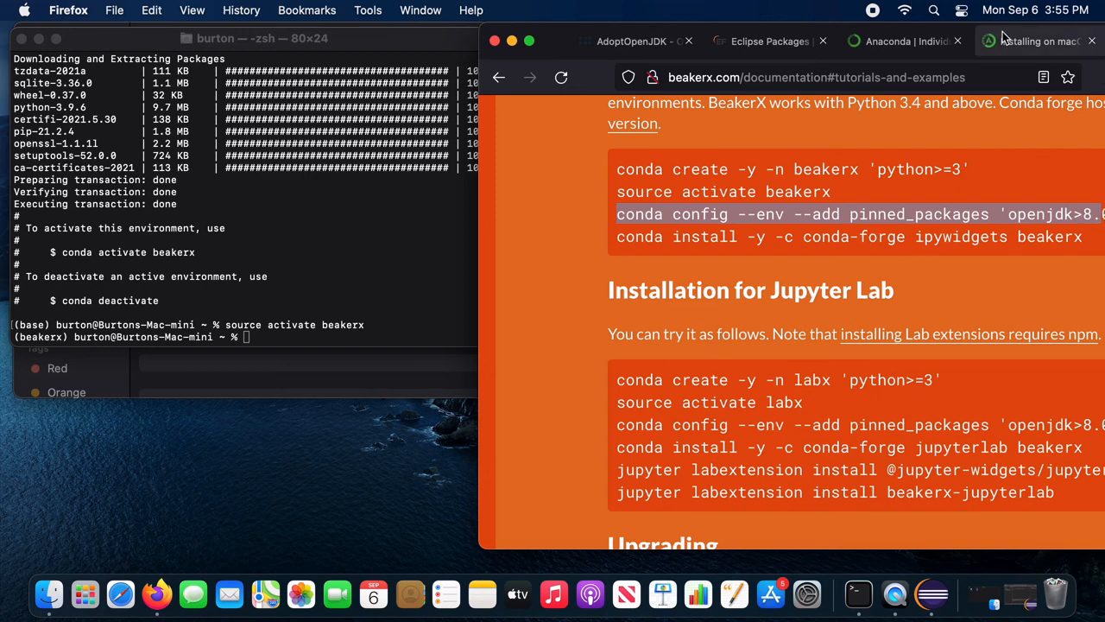
left_click(752, 38)
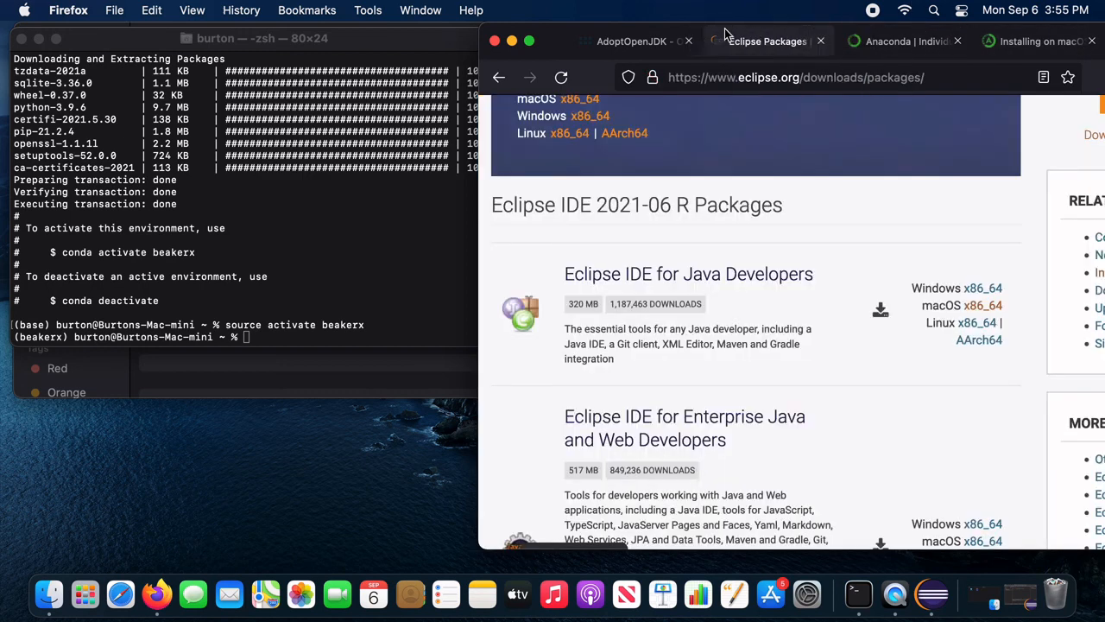
left_click_drag(726, 32, 611, 35)
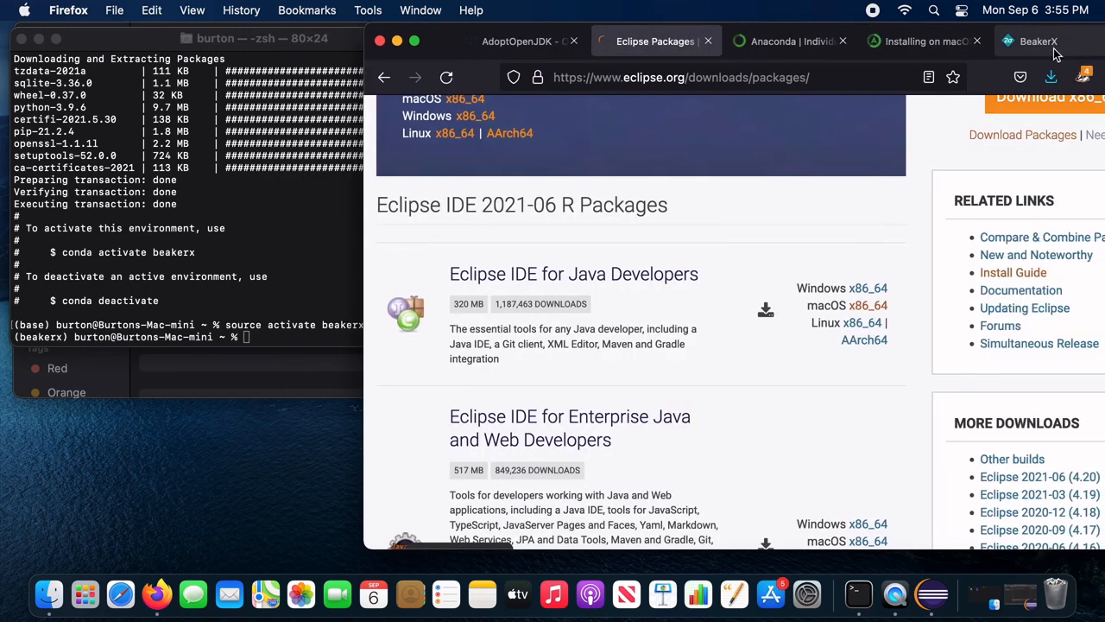
left_click(1041, 43)
left_click(925, 259)
left_click_drag(1061, 216, 504, 218)
key("super+c")
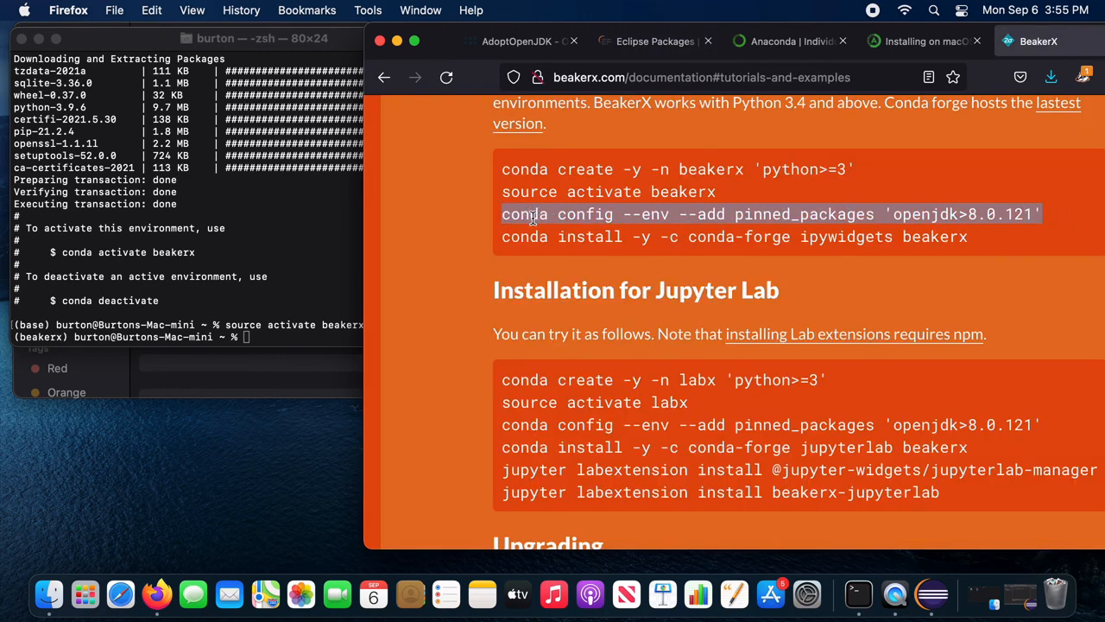
left_click(308, 264)
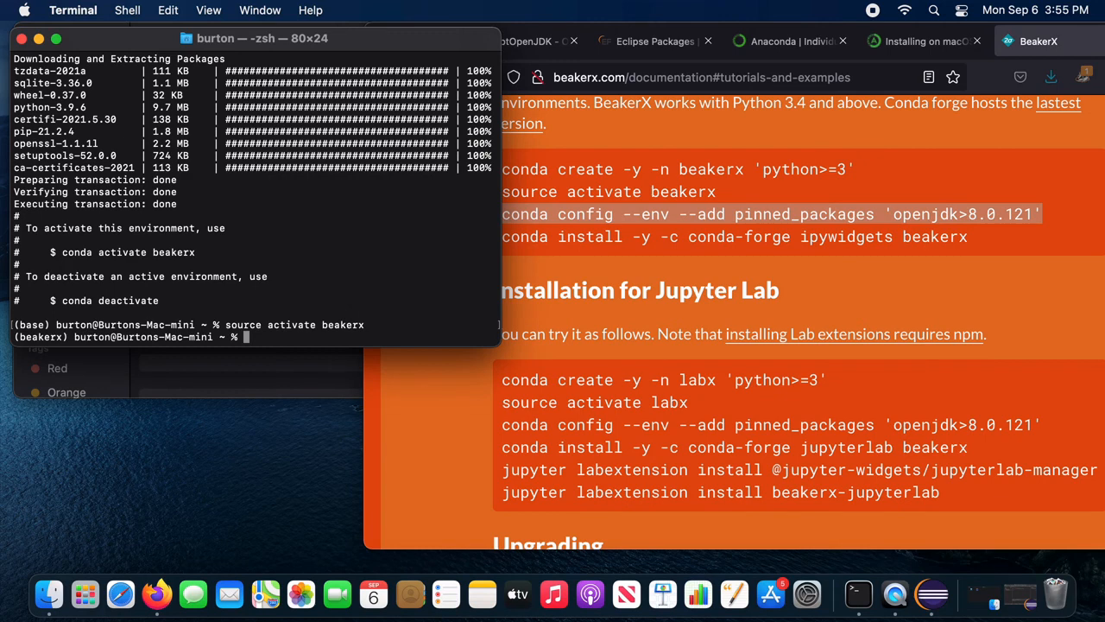
key("super+v")
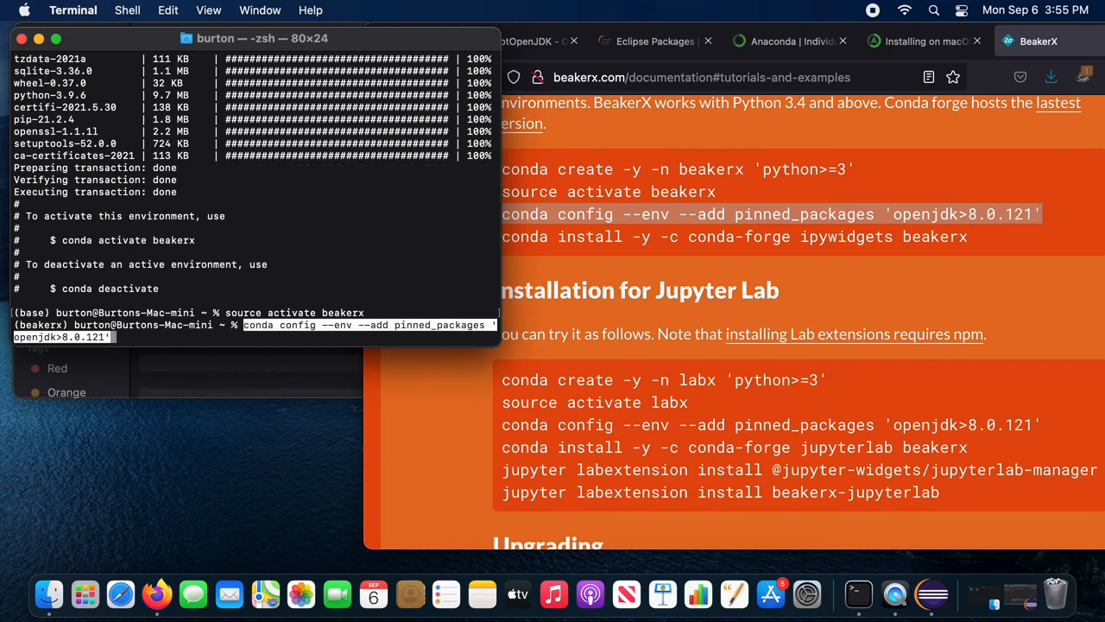
key("Return")
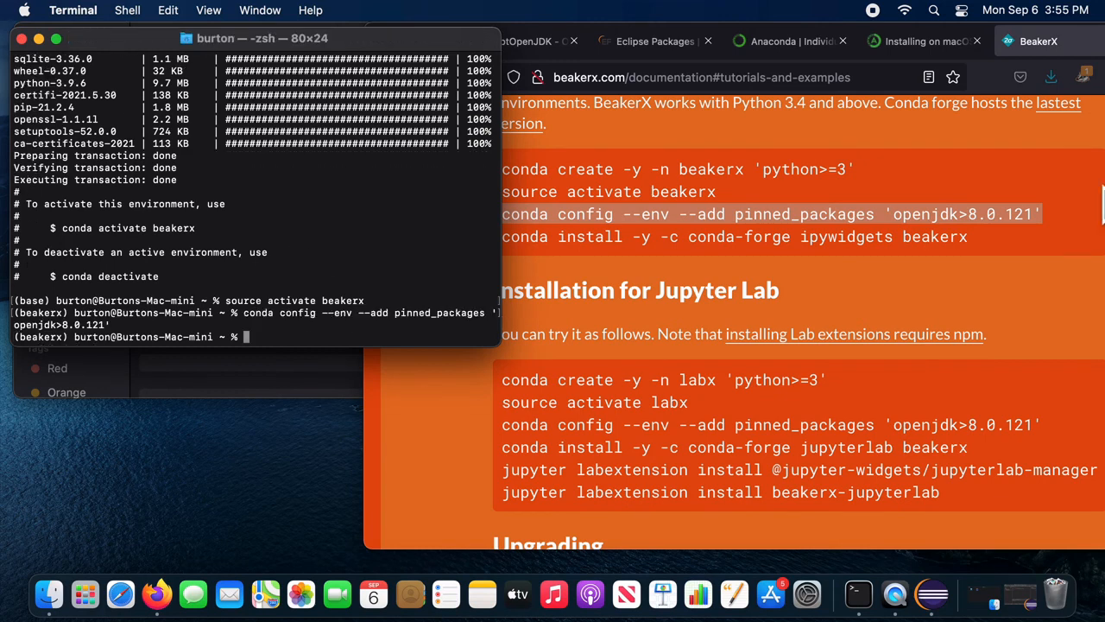
Copy the documentation's command conda install -y -c conda-forge ipywidgets beakerx and run it in the beakerx environment
left_click(979, 251)
left_click_drag(976, 245, 519, 240)
key("super+c")
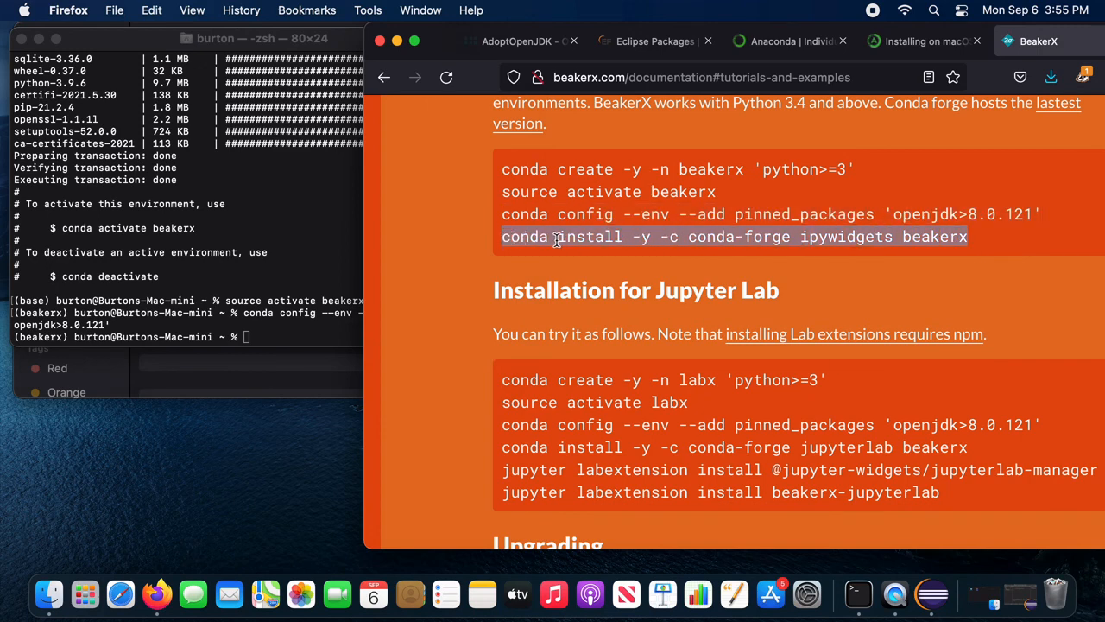
left_click(333, 277)
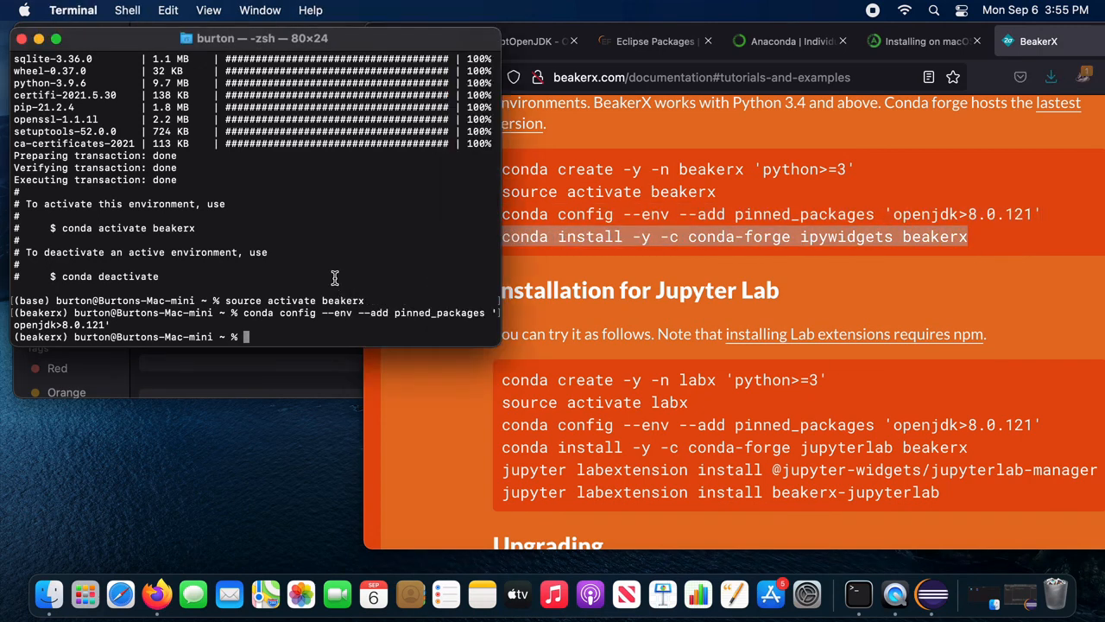
key("super+v")
key("Return")
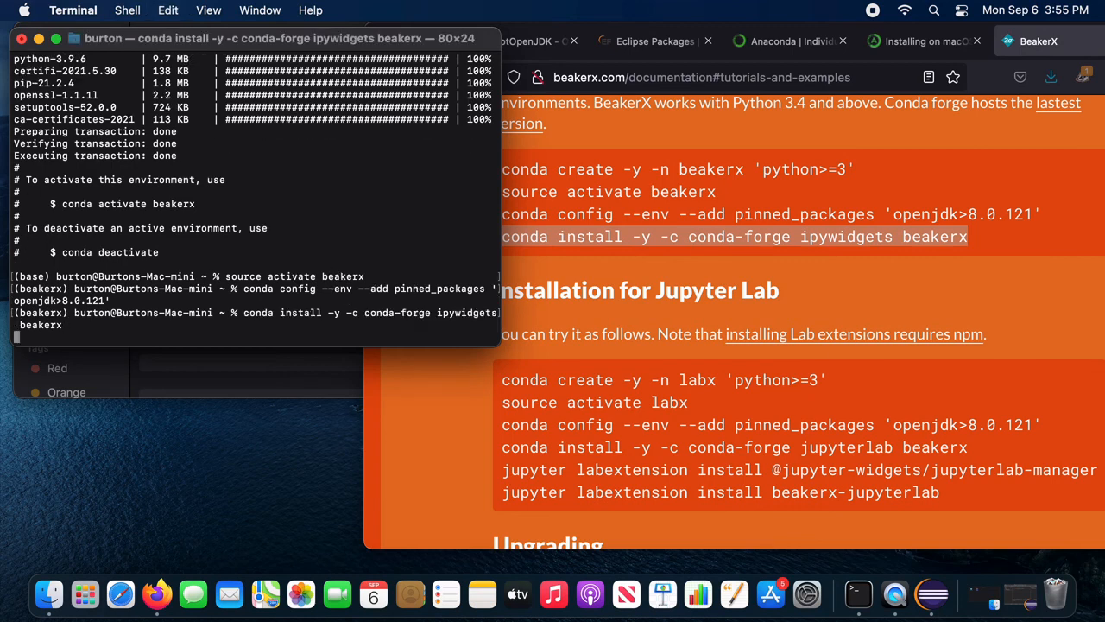